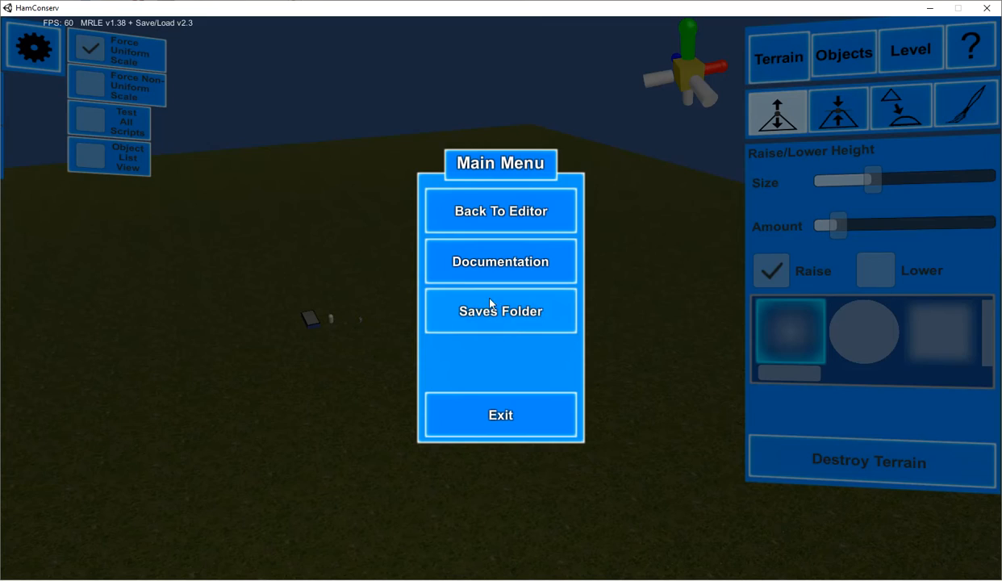
Return to the editor and examine the flat grass terrain around the placed objects.
{"action": "left_click", "coordinate": [496, 215]}
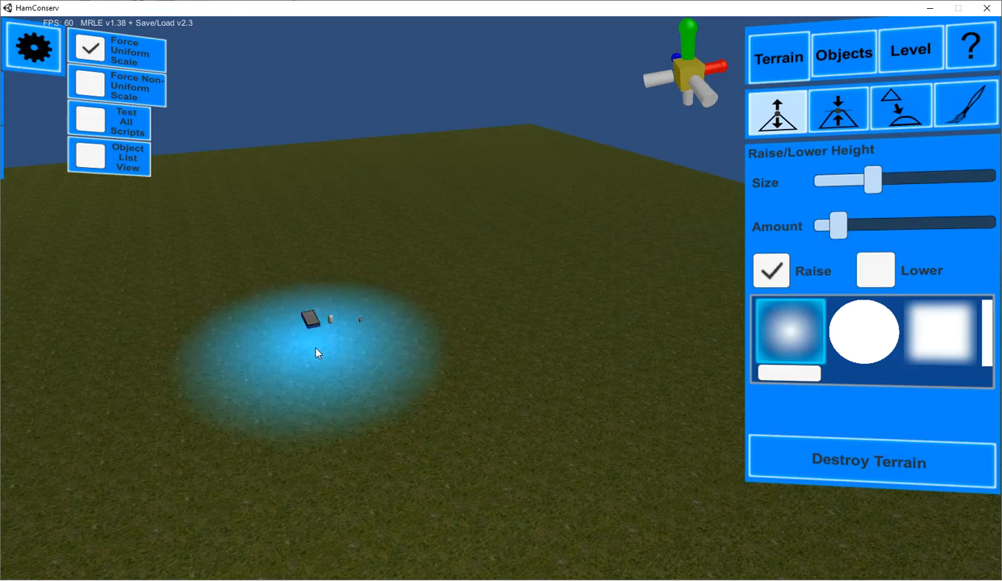
{"action": "scroll", "coordinate": [367, 371], "scroll_direction": "up", "scroll_amount": 3}
{"action": "middle_click_drag", "start_coordinate": [361, 383], "coordinate": [44, 370]}
{"action": "scroll", "coordinate": [343, 329], "scroll_direction": "down", "scroll_amount": 3}
{"action": "mouse_move", "coordinate": [584, 373]}
{"action": "middle_mouse_down"}
{"action": "mouse_move", "coordinate": [343, 331]}
{"action": "mouse_move", "coordinate": [197, 338]}
{"action": "mouse_move", "coordinate": [213, 363]}
{"action": "mouse_move", "coordinate": [154, 358]}
{"action": "middle_mouse_up"}
{"action": "scroll", "coordinate": [343, 330], "scroll_direction": "down", "scroll_amount": 2}
{"action": "scroll", "coordinate": [200, 338], "scroll_direction": "up", "scroll_amount": 3}
{"action": "scroll", "coordinate": [153, 358], "scroll_direction": "up", "scroll_amount": 4}
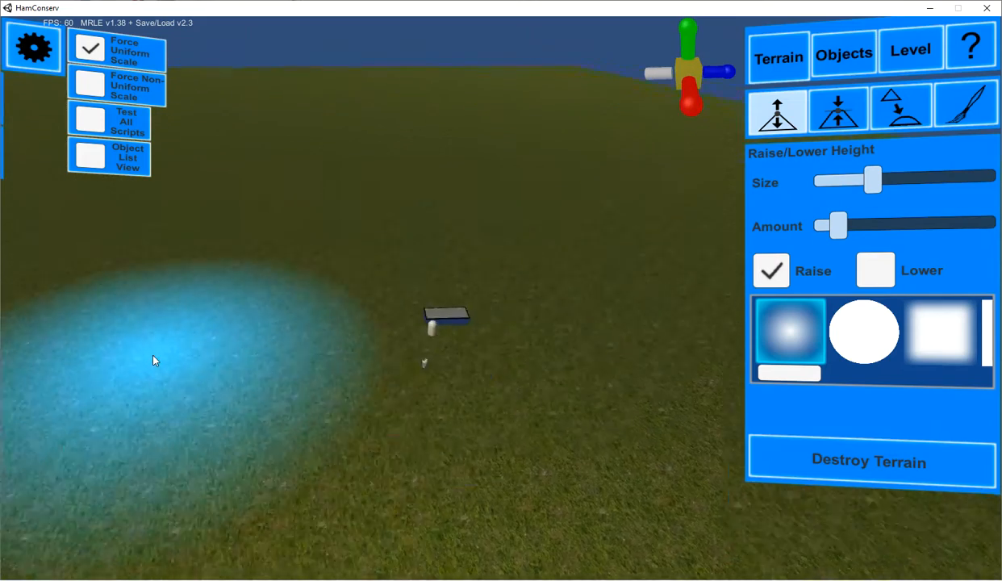
{"action": "middle_click_drag", "start_coordinate": [593, 208], "coordinate": [369, 179]}
{"action": "scroll", "coordinate": [339, 173], "scroll_direction": "down", "scroll_amount": 3}
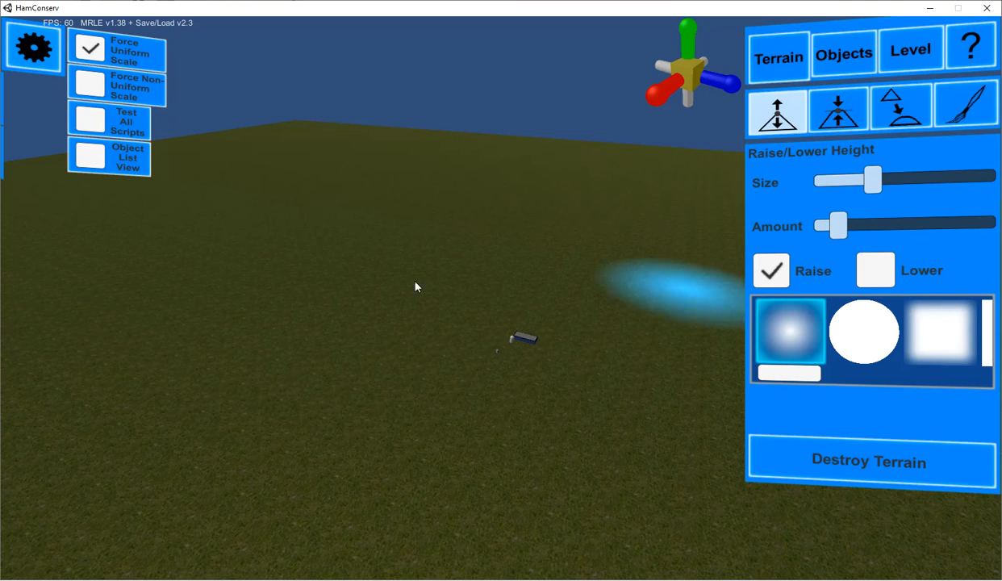
Raise a low hill with the soft round brush and flatten it again in Lower mode.
{"action": "mouse_move", "coordinate": [232, 260]}
{"action": "left_mouse_down"}
{"action": "mouse_move", "coordinate": [253, 255]}
{"action": "mouse_move", "coordinate": [231, 284]}
{"action": "mouse_move", "coordinate": [354, 275]}
{"action": "mouse_move", "coordinate": [378, 293]}
{"action": "mouse_move", "coordinate": [876, 203]}
{"action": "left_mouse_up"}
{"action": "left_click", "coordinate": [814, 121]}
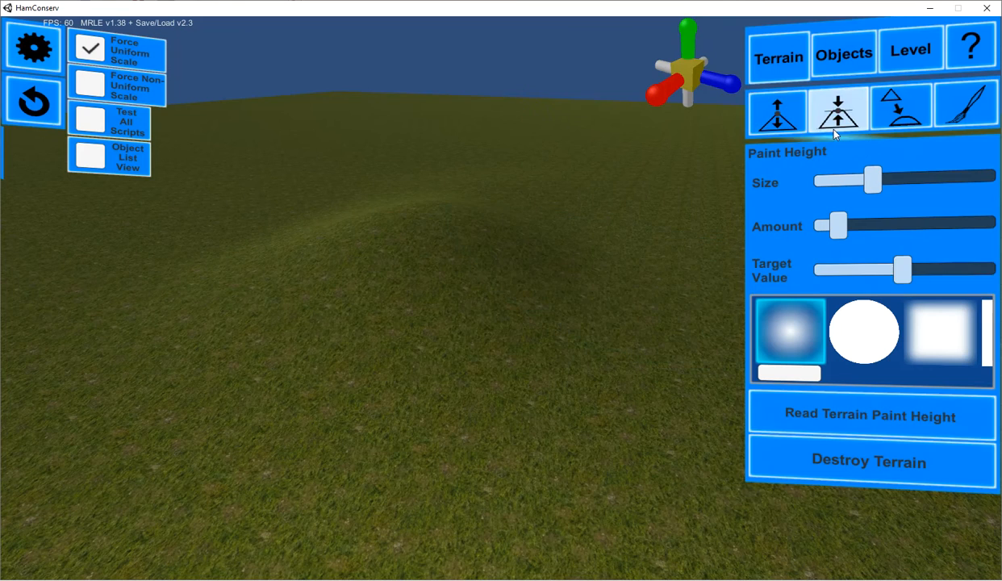
{"action": "left_click", "coordinate": [776, 113]}
{"action": "left_click", "coordinate": [875, 269]}
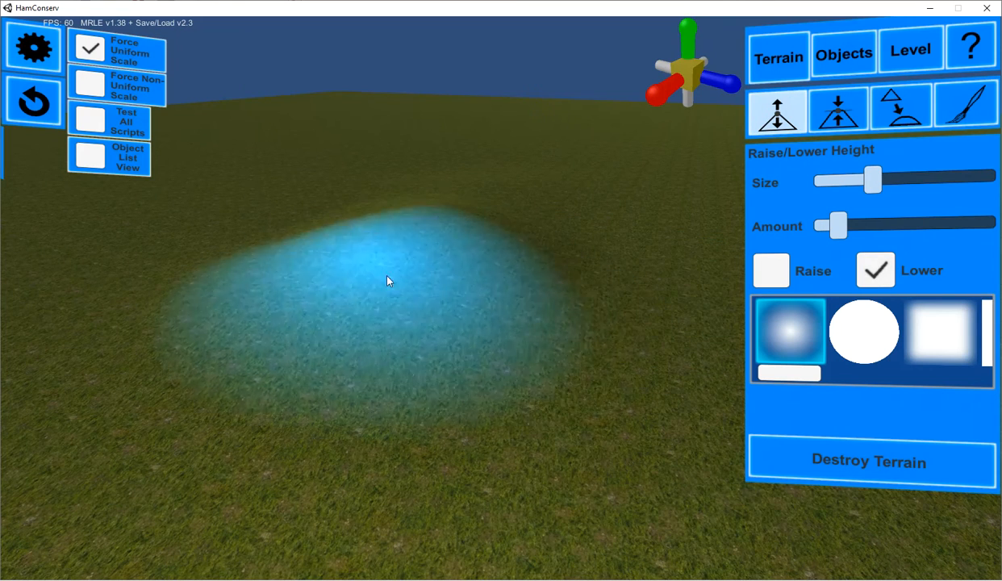
{"action": "mouse_move", "coordinate": [402, 284]}
{"action": "left_mouse_down"}
{"action": "mouse_move", "coordinate": [394, 302]}
{"action": "mouse_move", "coordinate": [443, 378]}
{"action": "mouse_move", "coordinate": [300, 316]}
{"action": "mouse_move", "coordinate": [510, 187]}
{"action": "mouse_move", "coordinate": [225, 287]}
{"action": "mouse_move", "coordinate": [376, 239]}
{"action": "mouse_move", "coordinate": [542, 231]}
{"action": "mouse_move", "coordinate": [459, 307]}
{"action": "mouse_move", "coordinate": [525, 261]}
{"action": "left_mouse_up"}
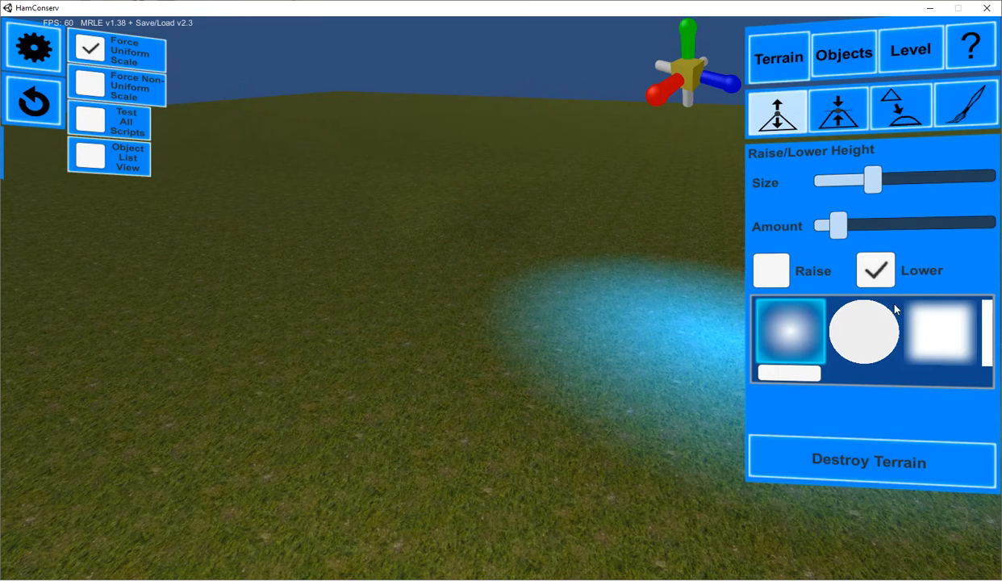
Raise steep stepped ridges with the horizontal bar brush, using an Amount of about two thirds.
{"action": "left_click", "coordinate": [858, 374]}
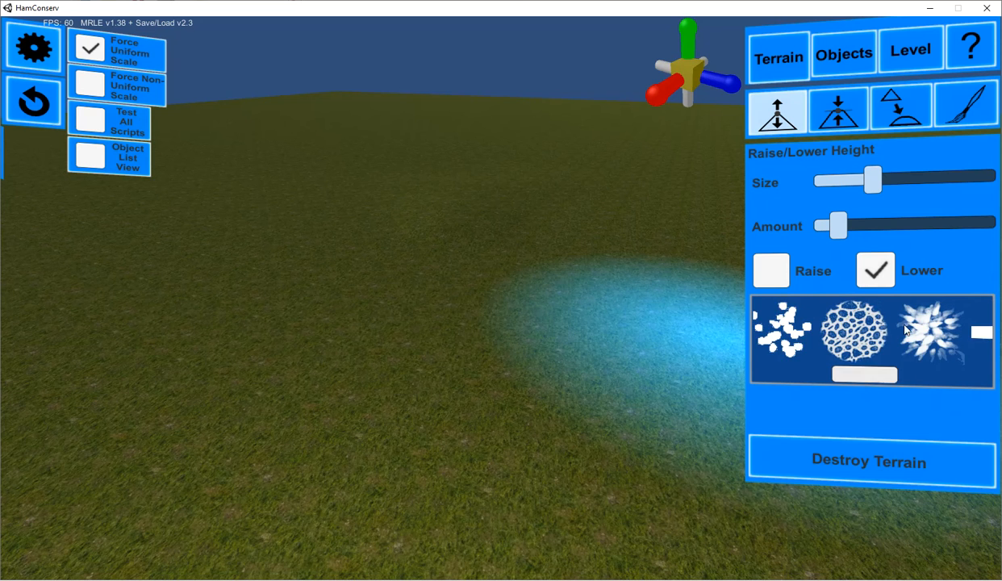
{"action": "left_click_drag", "start_coordinate": [883, 380], "coordinate": [910, 380]}
{"action": "left_click", "coordinate": [880, 331]}
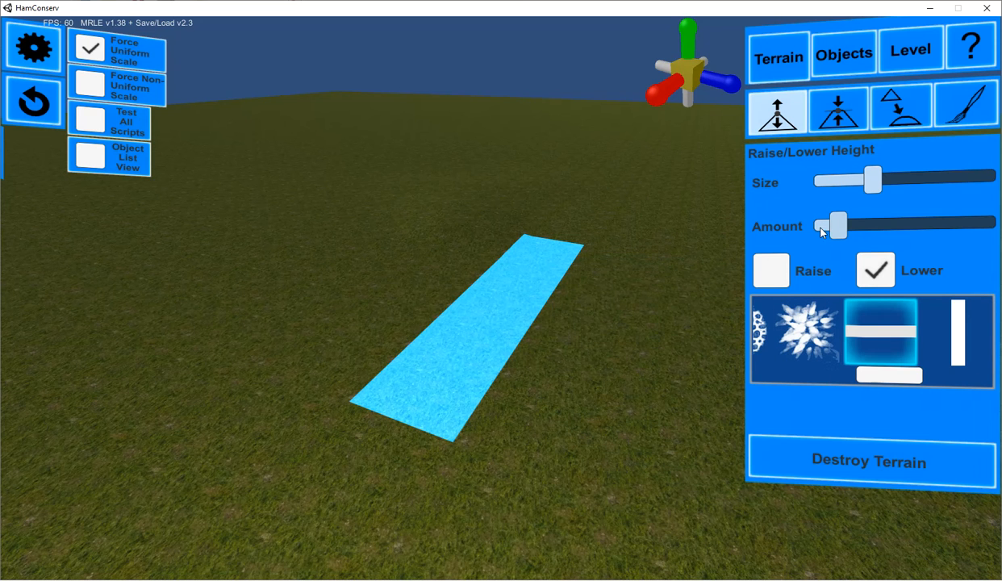
{"action": "left_click_drag", "start_coordinate": [833, 231], "coordinate": [930, 226]}
{"action": "left_click", "coordinate": [771, 270]}
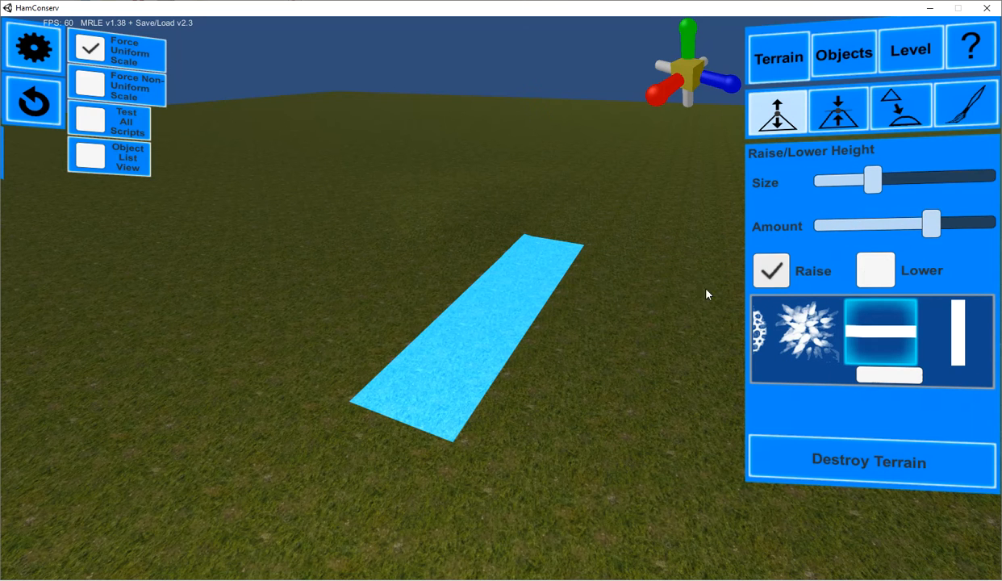
{"action": "left_click", "coordinate": [434, 294]}
{"action": "left_click", "coordinate": [434, 294]}
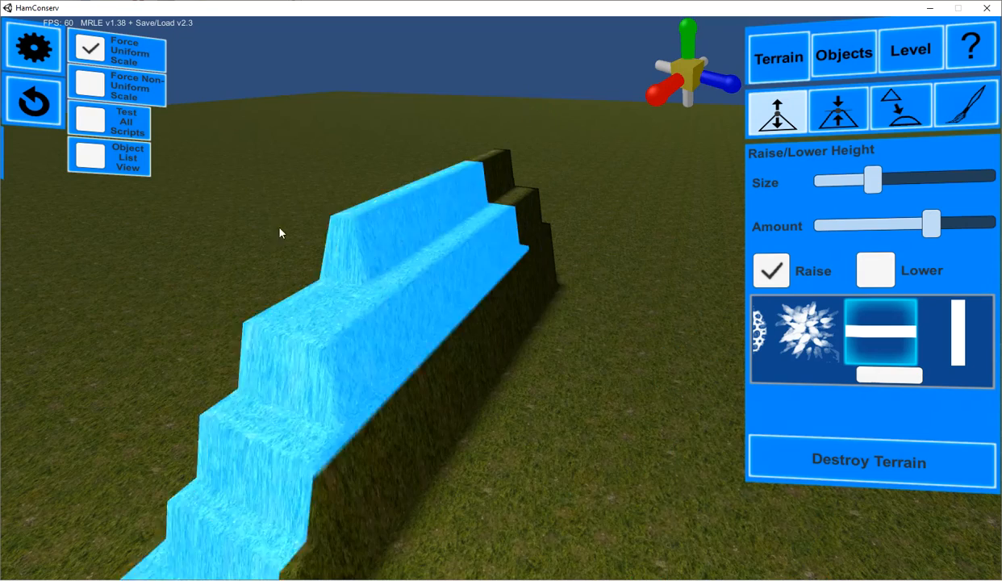
{"action": "left_click", "coordinate": [284, 232]}
{"action": "left_click_drag", "start_coordinate": [284, 233], "coordinate": [325, 282]}
{"action": "mouse_move", "coordinate": [332, 314]}
{"action": "right_mouse_down"}
{"action": "mouse_move", "coordinate": [359, 370]}
{"action": "mouse_move", "coordinate": [604, 358]}
{"action": "right_mouse_up"}
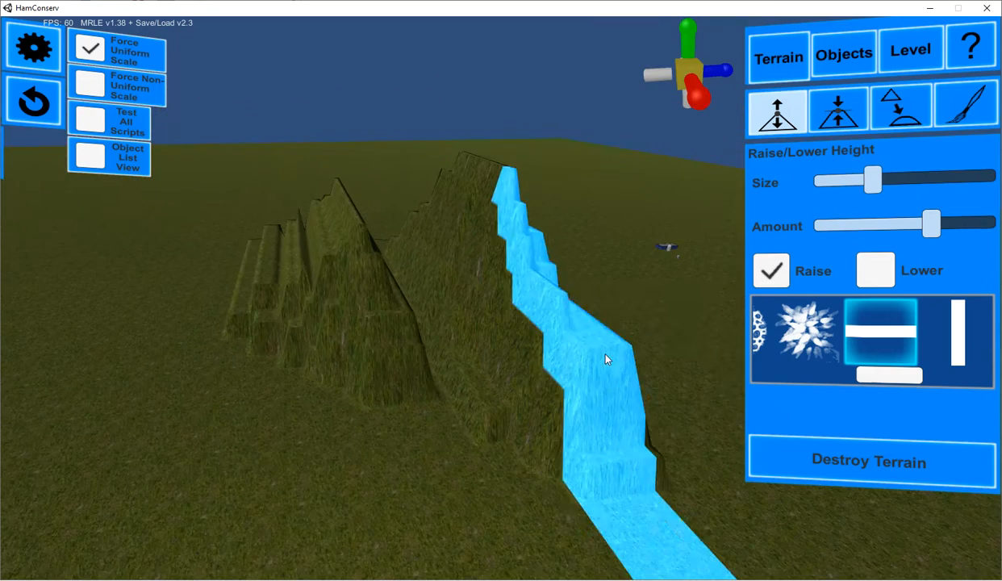
Level the ridges into a plateau with Paint Height at maximum Amount and a Target Value of about 15%.
{"action": "left_click", "coordinate": [837, 110]}
{"action": "mouse_move", "coordinate": [420, 254]}
{"action": "left_mouse_down"}
{"action": "mouse_move", "coordinate": [362, 268]}
{"action": "mouse_move", "coordinate": [555, 296]}
{"action": "mouse_move", "coordinate": [444, 290]}
{"action": "left_mouse_up"}
{"action": "mouse_move", "coordinate": [444, 290]}
{"action": "right_mouse_down"}
{"action": "mouse_move", "coordinate": [360, 286]}
{"action": "mouse_move", "coordinate": [514, 283]}
{"action": "mouse_move", "coordinate": [399, 298]}
{"action": "mouse_move", "coordinate": [238, 295]}
{"action": "right_mouse_up"}
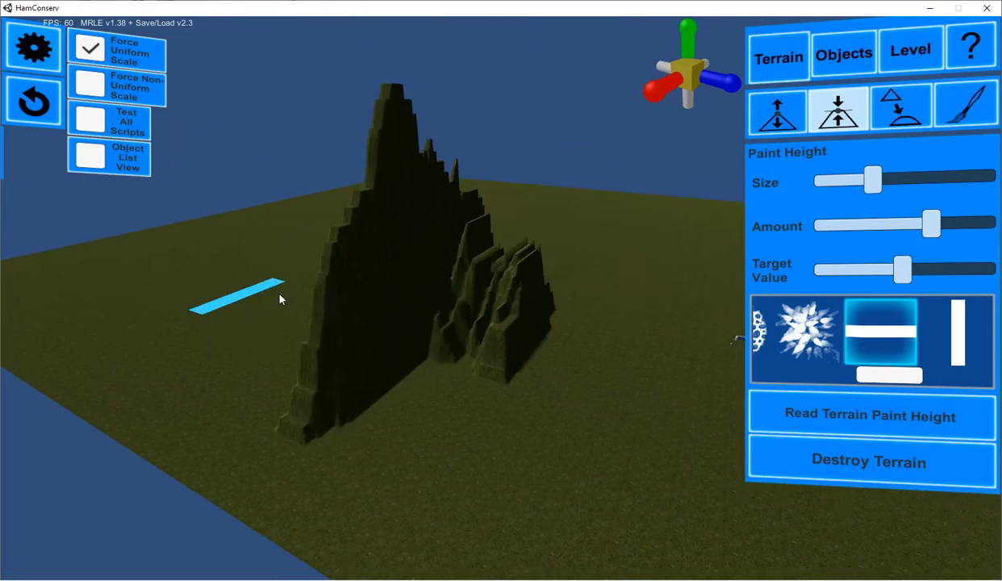
{"action": "key", "text": "w"}
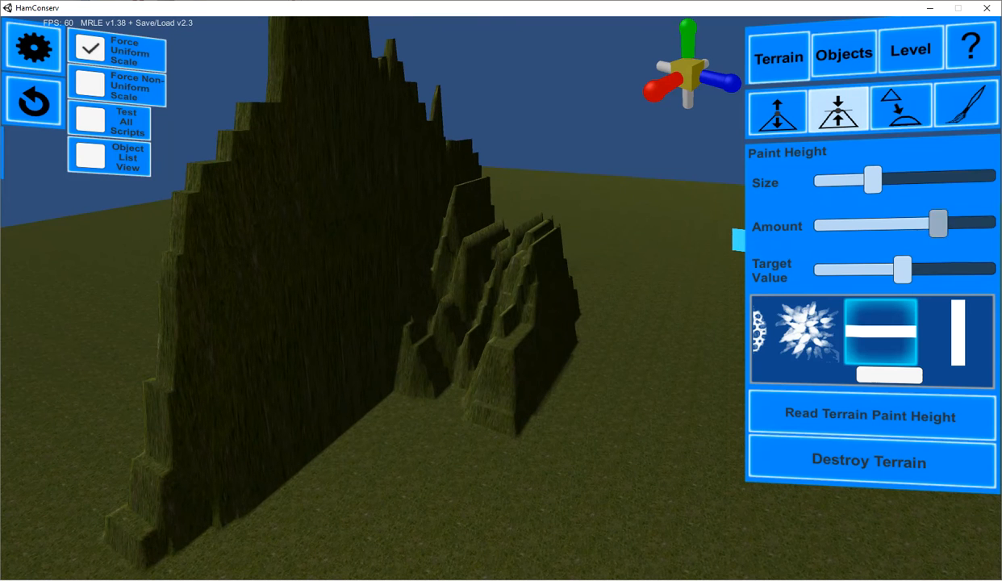
{"action": "left_click_drag", "start_coordinate": [940, 226], "coordinate": [991, 228]}
{"action": "left_click_drag", "start_coordinate": [899, 272], "coordinate": [833, 279]}
{"action": "mouse_move", "coordinate": [611, 332]}
{"action": "left_mouse_down"}
{"action": "mouse_move", "coordinate": [503, 354]}
{"action": "mouse_move", "coordinate": [509, 262]}
{"action": "mouse_move", "coordinate": [351, 275]}
{"action": "mouse_move", "coordinate": [293, 365]}
{"action": "mouse_move", "coordinate": [175, 385]}
{"action": "left_mouse_up"}
{"action": "key", "text": "s"}
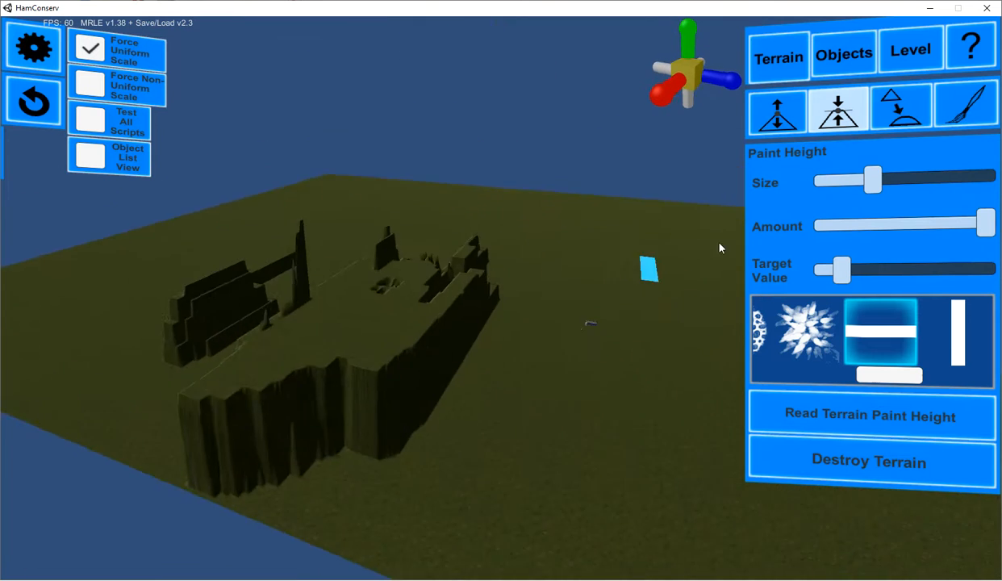
{"action": "key", "text": "w"}
{"action": "right_click_drag", "start_coordinate": [491, 266], "coordinate": [436, 270]}
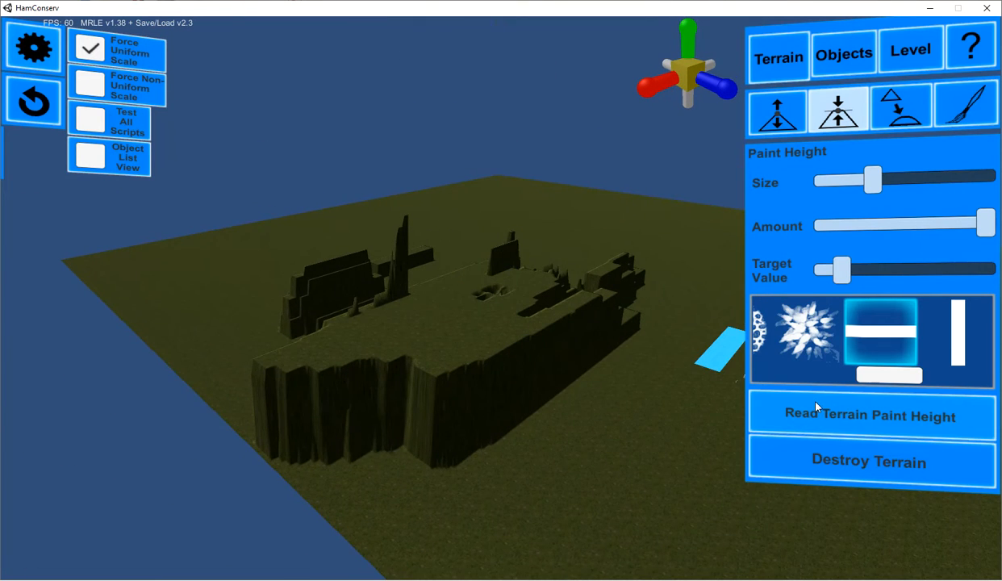
Destroy the sculpted terrain and create a new one with the sand texture.
{"action": "left_click", "coordinate": [811, 476]}
{"action": "left_click", "coordinate": [863, 260]}
{"action": "left_click", "coordinate": [860, 344]}
{"action": "key", "text": "w"}
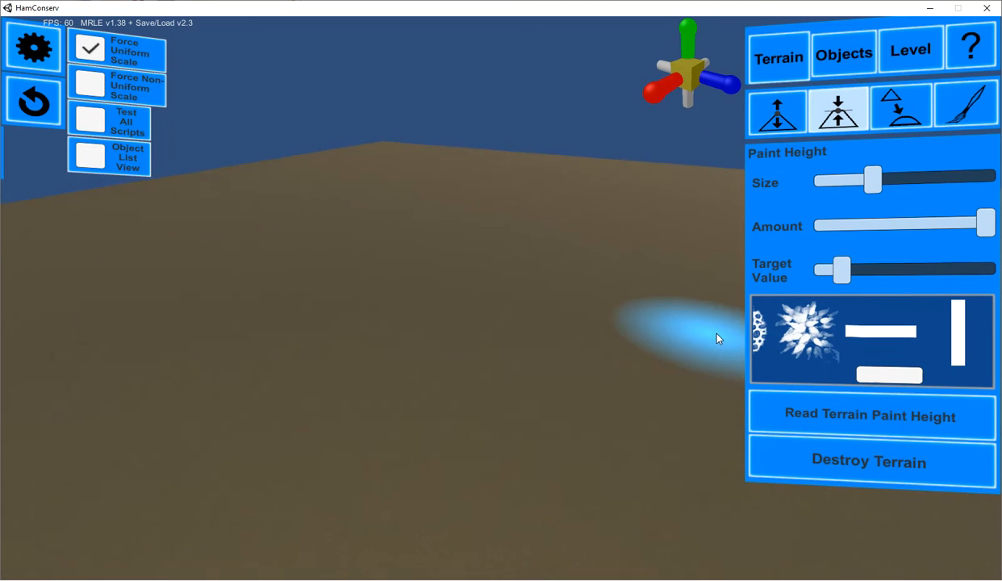
{"action": "left_click", "coordinate": [777, 113]}
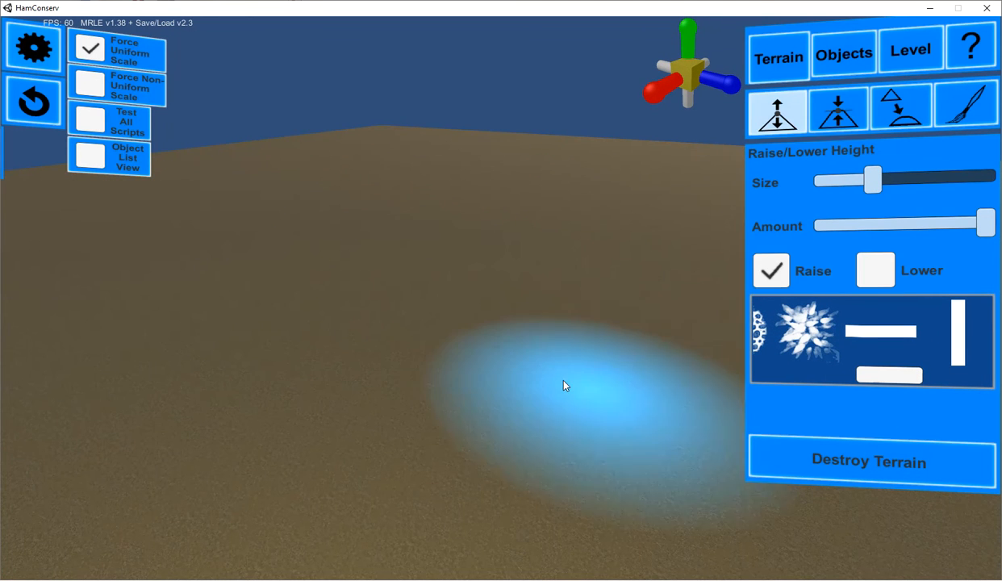
Replace the sand terrain with a 500 x 500 x 250 grass terrain and raise peaks with the spiky burst brush.
{"action": "left_click", "coordinate": [857, 452]}
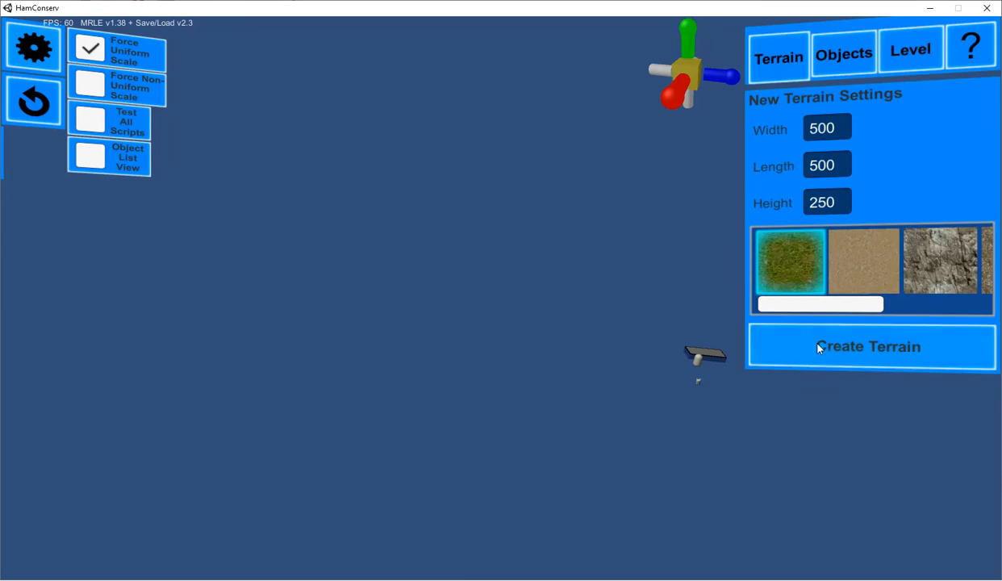
{"action": "left_click", "coordinate": [818, 340]}
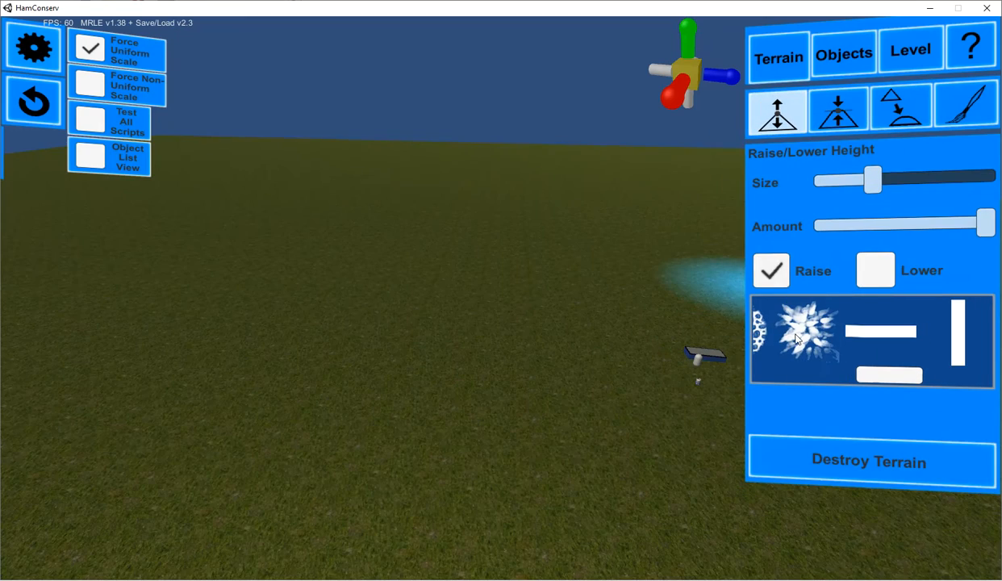
{"action": "left_click", "coordinate": [805, 331]}
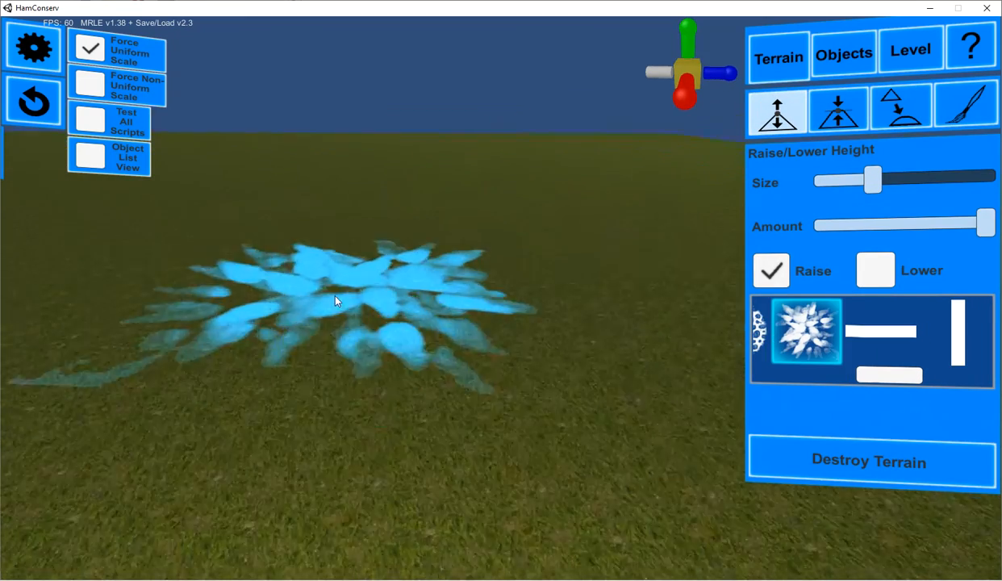
{"action": "mouse_move", "coordinate": [436, 312]}
{"action": "left_mouse_down"}
{"action": "mouse_move", "coordinate": [382, 293]}
{"action": "mouse_move", "coordinate": [493, 342]}
{"action": "mouse_move", "coordinate": [472, 328]}
{"action": "mouse_move", "coordinate": [497, 487]}
{"action": "left_mouse_up"}
Replace the spiked terrain with a fresh 500 x 500 x 250 grass terrain and reduce the brush Amount to about 17%.
{"action": "left_click", "coordinate": [840, 455]}
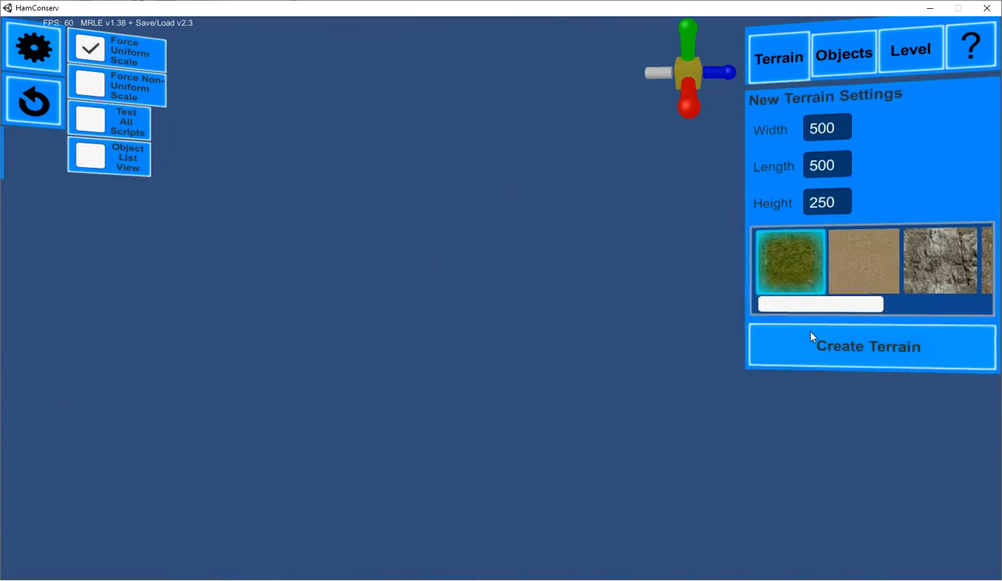
{"action": "left_click", "coordinate": [812, 339]}
{"action": "left_click_drag", "start_coordinate": [986, 225], "coordinate": [845, 226]}
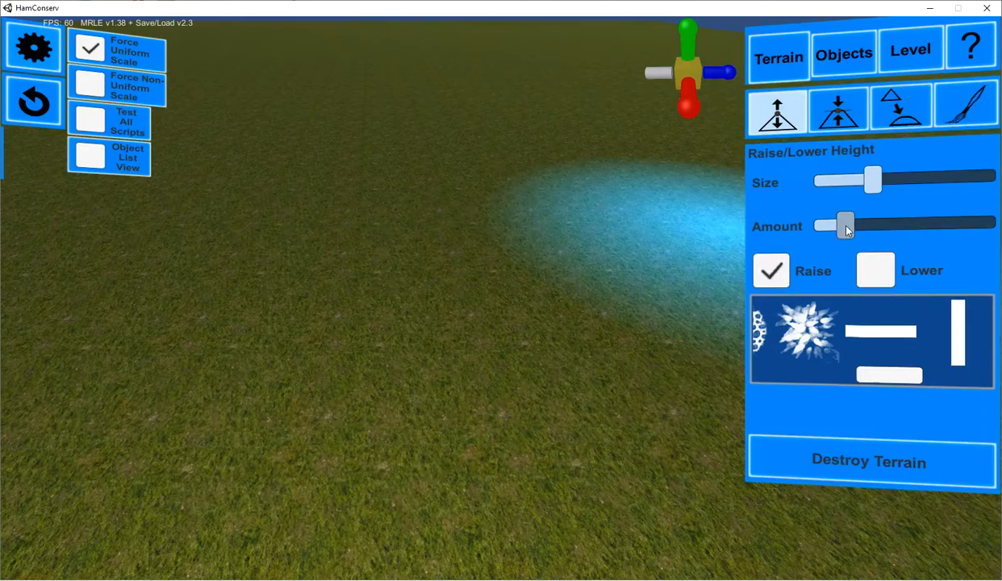
Raise a rugged hill on the grass terrain with the spiky burst brush.
{"action": "left_click_drag", "start_coordinate": [325, 231], "coordinate": [310, 217]}
{"action": "left_click", "coordinate": [780, 342]}
{"action": "mouse_move", "coordinate": [371, 289]}
{"action": "left_mouse_down"}
{"action": "mouse_move", "coordinate": [234, 224]}
{"action": "mouse_move", "coordinate": [230, 193]}
{"action": "mouse_move", "coordinate": [238, 196]}
{"action": "left_mouse_up"}
{"action": "right_click_drag", "start_coordinate": [239, 196], "coordinate": [653, 418]}
{"action": "scroll", "coordinate": [565, 339], "scroll_direction": "down", "scroll_amount": 3}
{"action": "right_click_drag", "start_coordinate": [485, 240], "coordinate": [437, 315]}
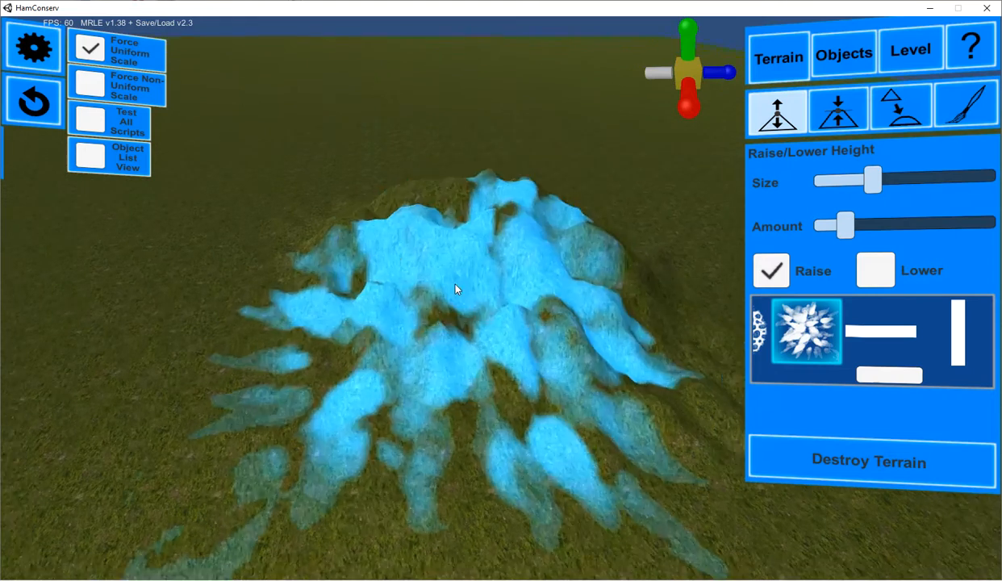
Switch to Smooth Height and choose the soft round brush for the hill.
{"action": "left_click", "coordinate": [900, 115]}
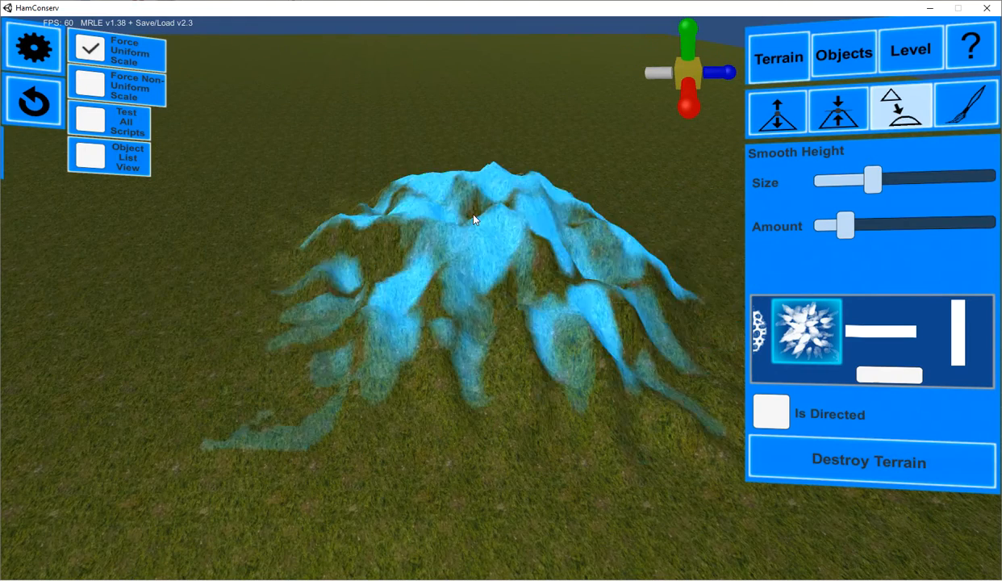
{"action": "left_click_drag", "start_coordinate": [879, 376], "coordinate": [698, 379]}
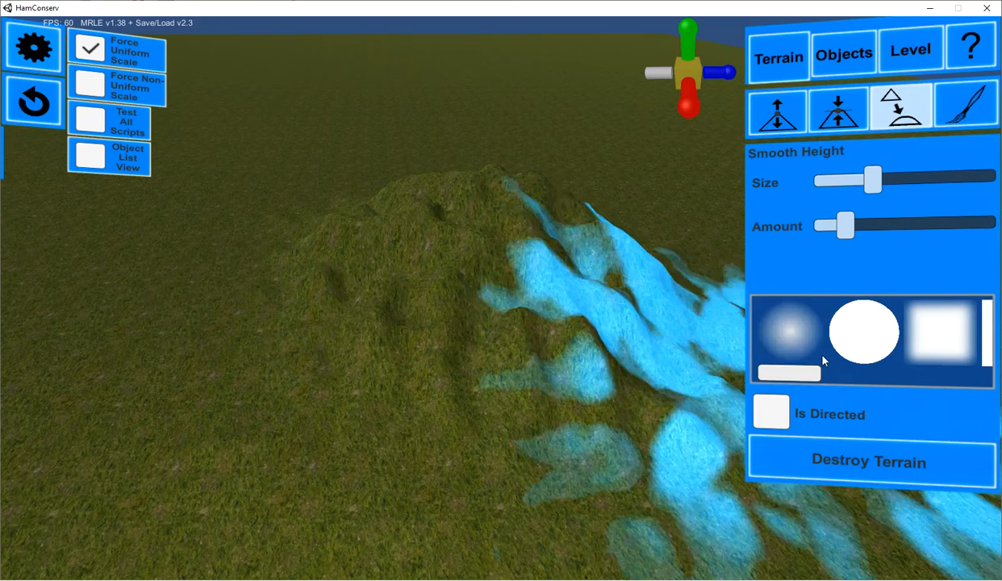
{"action": "left_click", "coordinate": [796, 344]}
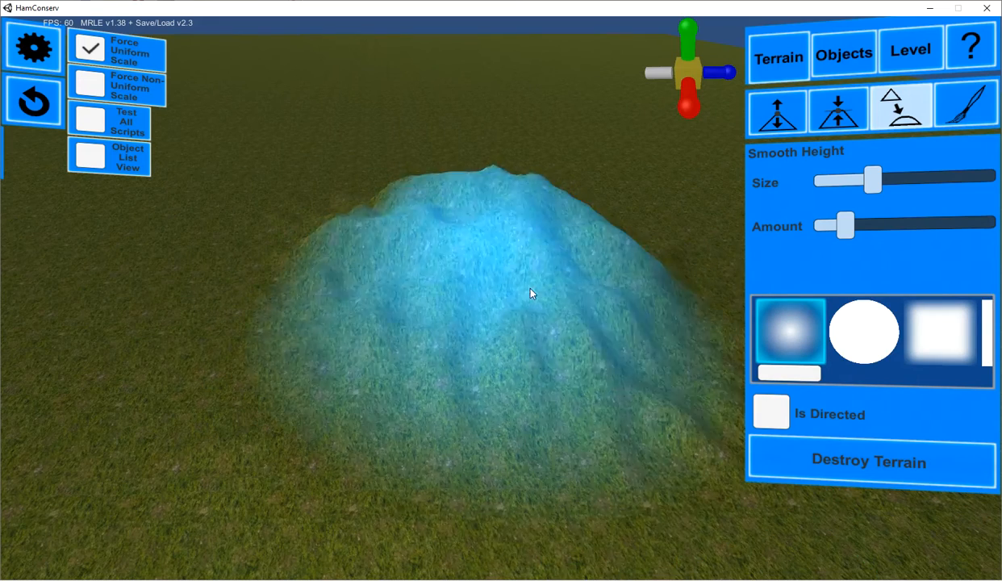
Add the grey rock texture to the terrain's paintable textures.
{"action": "left_click", "coordinate": [972, 111]}
{"action": "left_click", "coordinate": [849, 410]}
{"action": "left_click", "coordinate": [438, 333]}
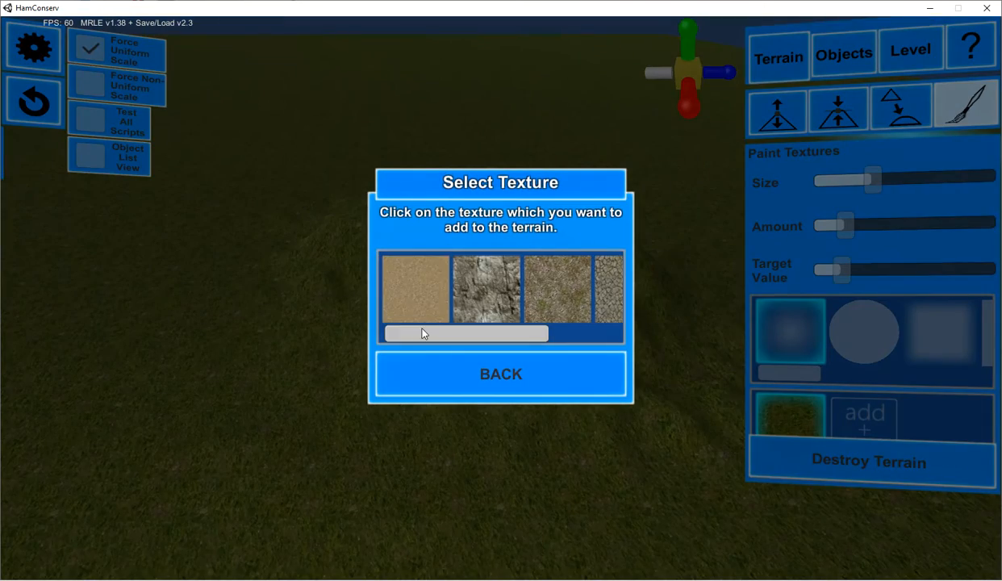
{"action": "left_click", "coordinate": [459, 297]}
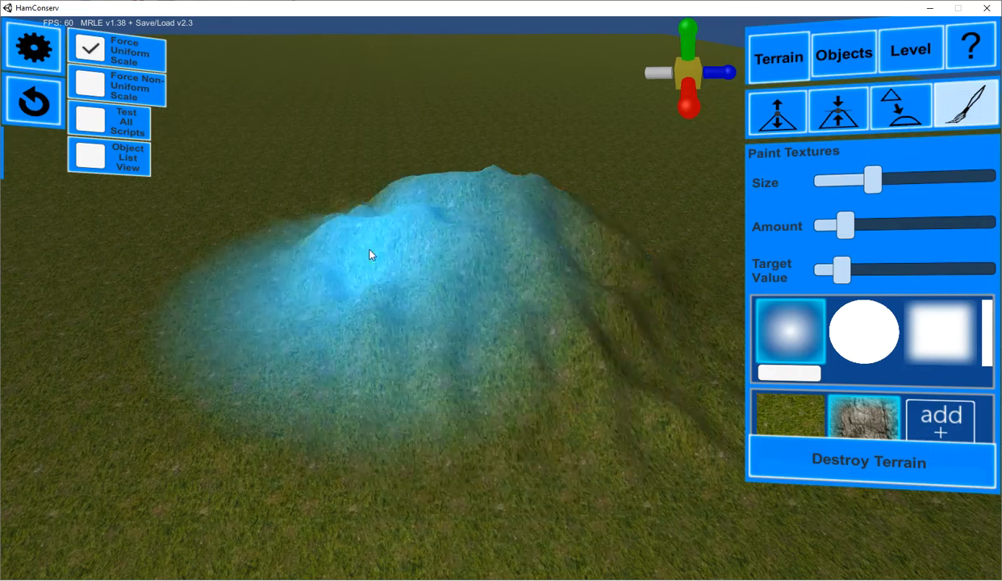
Examine the hill from several sides and distances.
{"action": "mouse_move", "coordinate": [504, 249]}
{"action": "right_mouse_down"}
{"action": "mouse_move", "coordinate": [337, 256]}
{"action": "mouse_move", "coordinate": [92, 237]}
{"action": "right_mouse_up"}
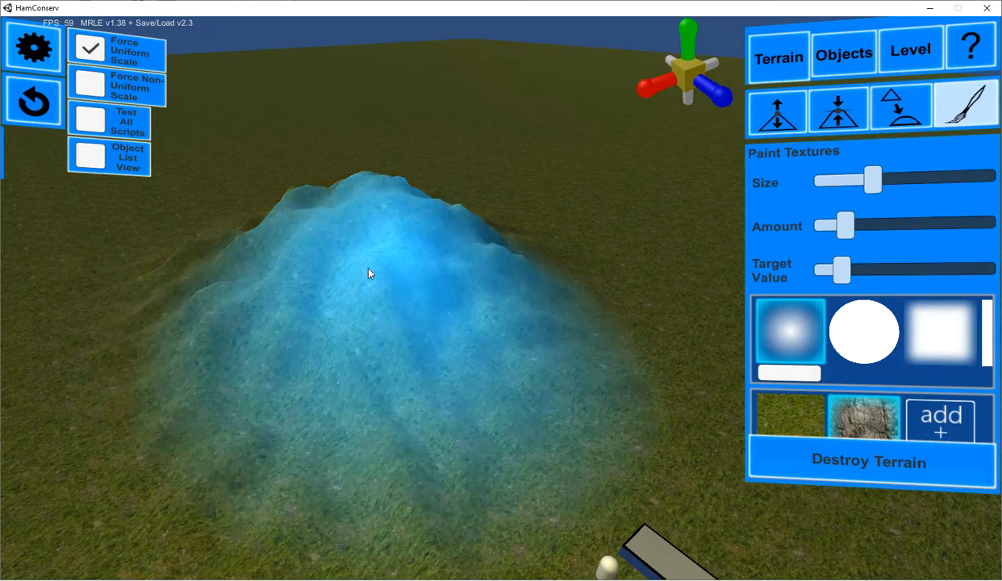
{"action": "right_click_drag", "start_coordinate": [405, 270], "coordinate": [560, 208]}
{"action": "scroll", "coordinate": [560, 210], "scroll_direction": "up", "scroll_amount": 5}
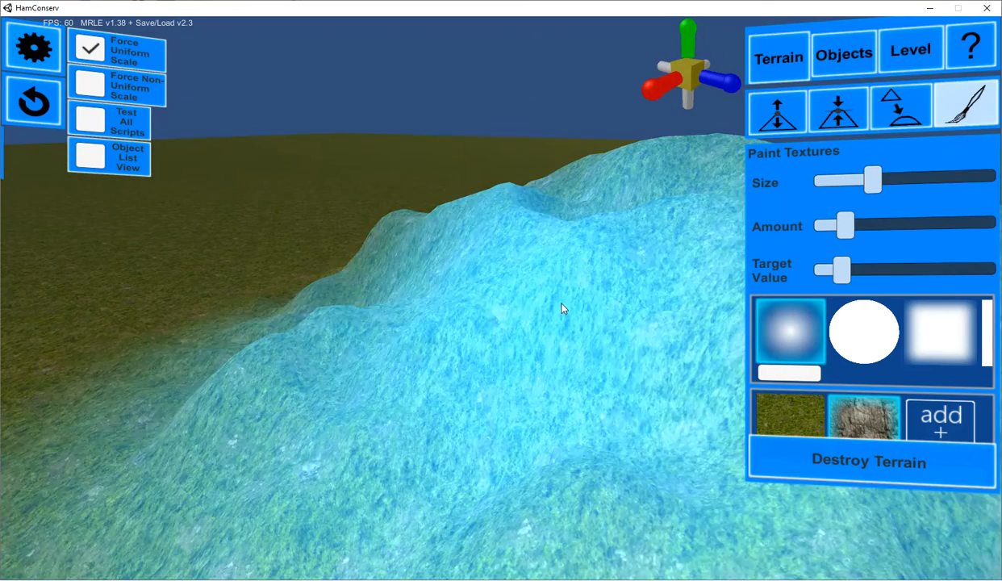
{"action": "key", "text": "d"}
{"action": "key", "text": "s"}
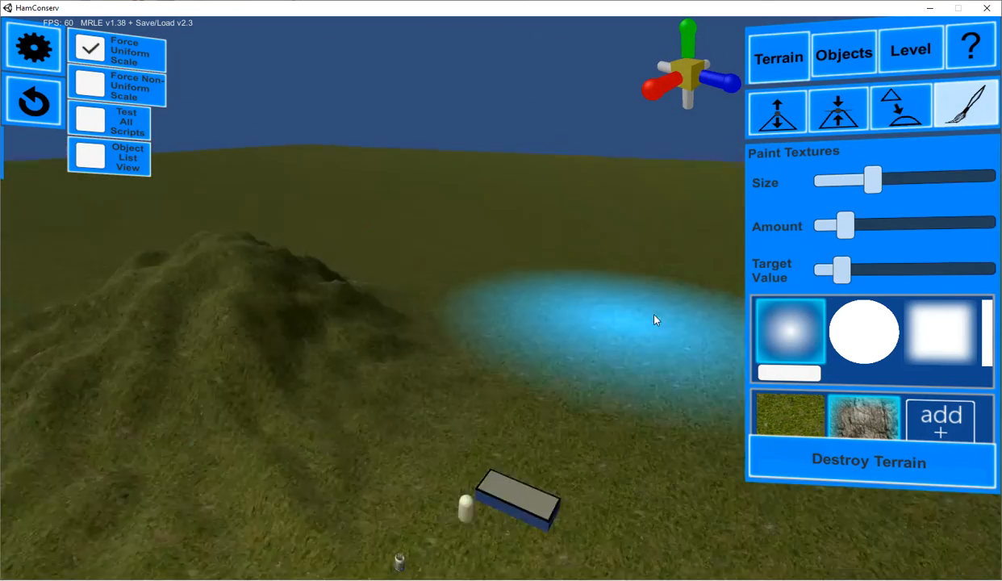
{"action": "key", "text": "a"}
{"action": "key", "text": "w"}
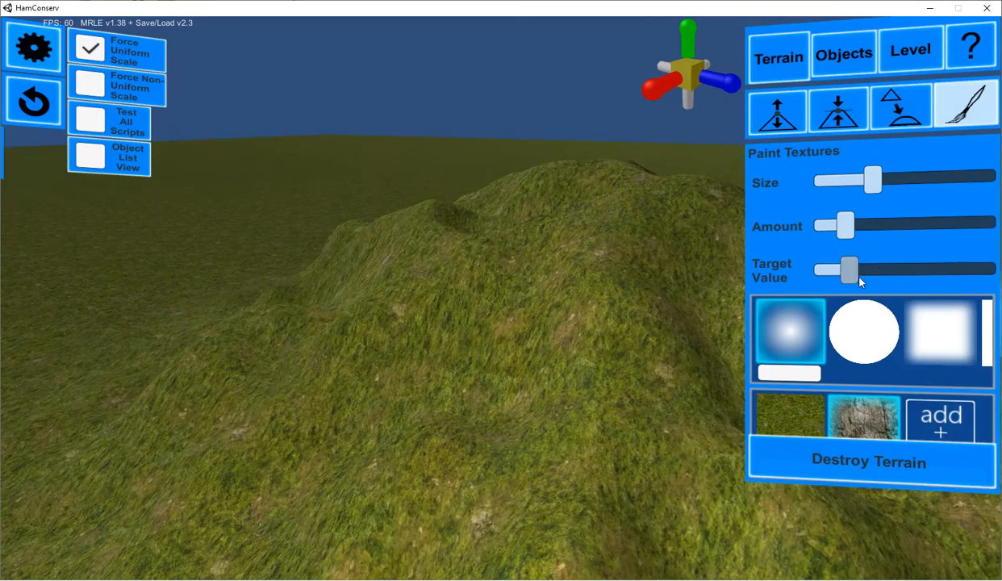
Paint the hill with the rock texture using a Target Value of about 80%.
{"action": "left_click_drag", "start_coordinate": [842, 273], "coordinate": [868, 273]}
{"action": "key", "text": "d"}
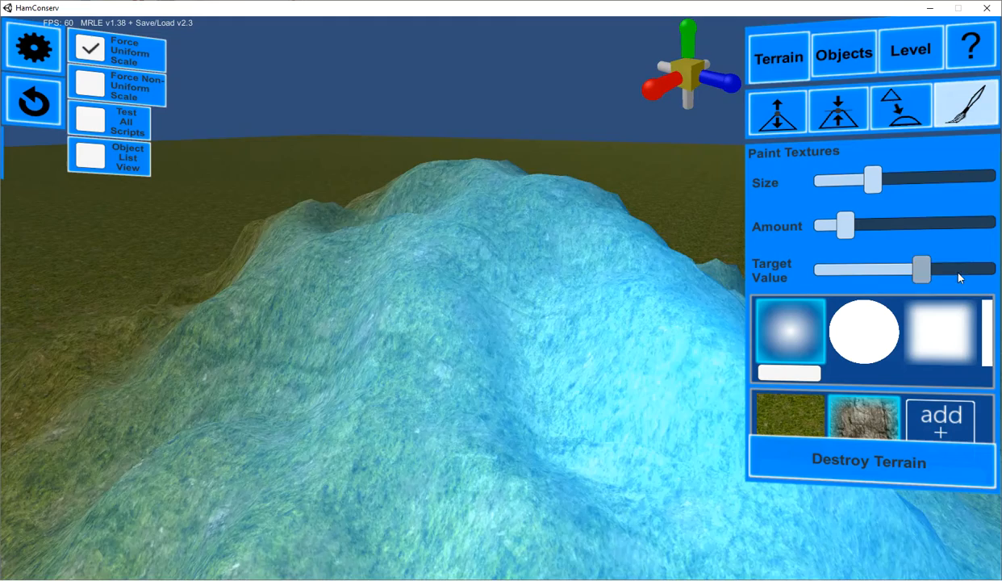
{"action": "left_click_drag", "start_coordinate": [959, 277], "coordinate": [961, 278]}
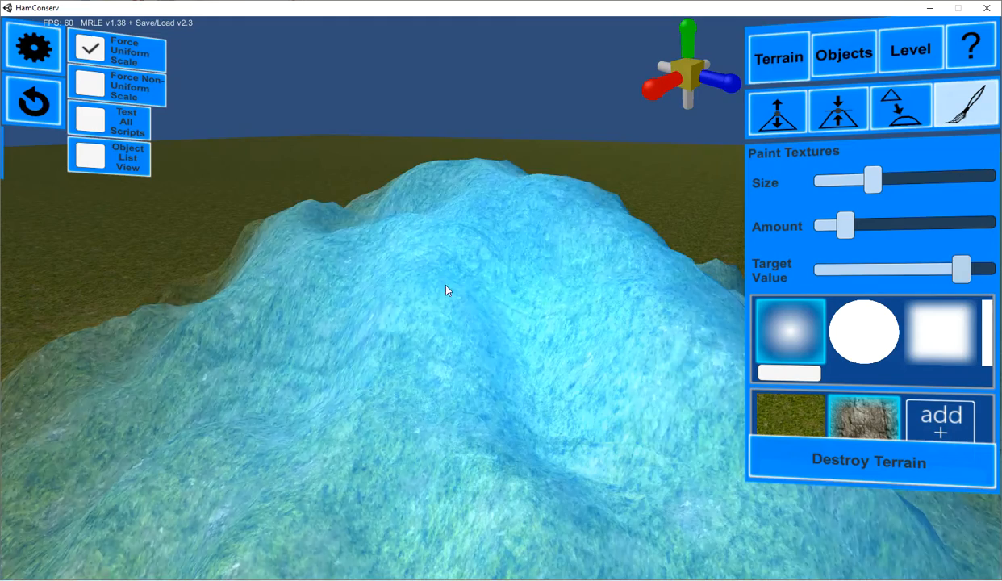
{"action": "mouse_move", "coordinate": [454, 273]}
{"action": "left_mouse_down"}
{"action": "mouse_move", "coordinate": [499, 300]}
{"action": "mouse_move", "coordinate": [645, 435]}
{"action": "left_mouse_up"}
{"action": "mouse_move", "coordinate": [646, 436]}
{"action": "right_mouse_down"}
{"action": "mouse_move", "coordinate": [263, 572]}
{"action": "mouse_move", "coordinate": [241, 508]}
{"action": "mouse_move", "coordinate": [64, 422]}
{"action": "right_mouse_up"}
{"action": "key", "text": "s"}
{"action": "mouse_move", "coordinate": [428, 234]}
{"action": "left_mouse_down"}
{"action": "mouse_move", "coordinate": [412, 278]}
{"action": "mouse_move", "coordinate": [443, 252]}
{"action": "mouse_move", "coordinate": [417, 235]}
{"action": "left_mouse_up"}
Paint more rock texture on the hill with a smaller brush and the Target Value at maximum.
{"action": "mouse_move", "coordinate": [883, 191]}
{"action": "left_mouse_down"}
{"action": "mouse_move", "coordinate": [833, 191]}
{"action": "mouse_move", "coordinate": [863, 192]}
{"action": "left_mouse_up"}
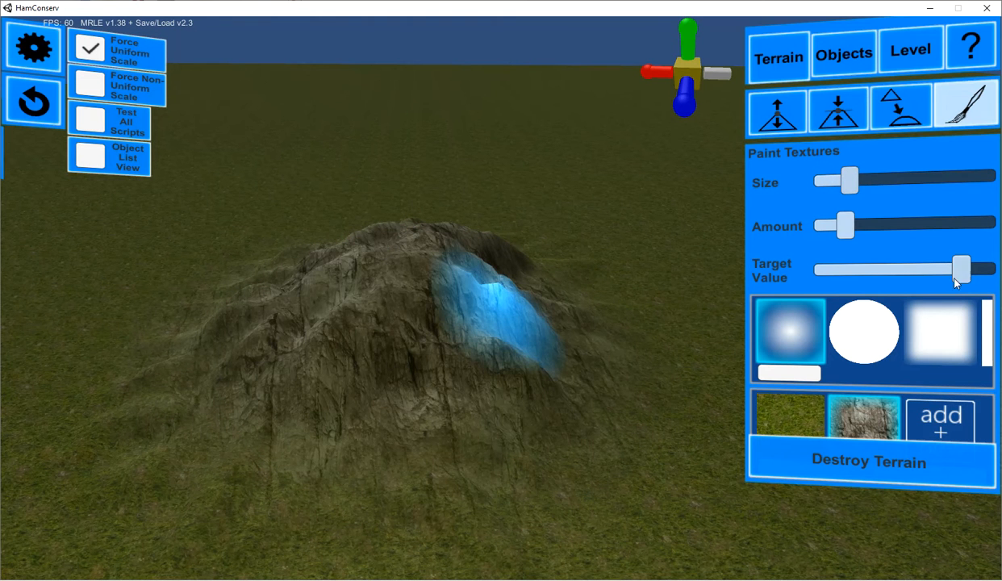
{"action": "mouse_move", "coordinate": [410, 280]}
{"action": "left_mouse_down"}
{"action": "mouse_move", "coordinate": [370, 289]}
{"action": "mouse_move", "coordinate": [377, 256]}
{"action": "mouse_move", "coordinate": [406, 260]}
{"action": "left_mouse_up"}
{"action": "scroll", "coordinate": [465, 292], "scroll_direction": "up", "scroll_amount": 5}
{"action": "right_click_drag", "start_coordinate": [463, 293], "coordinate": [7, 348]}
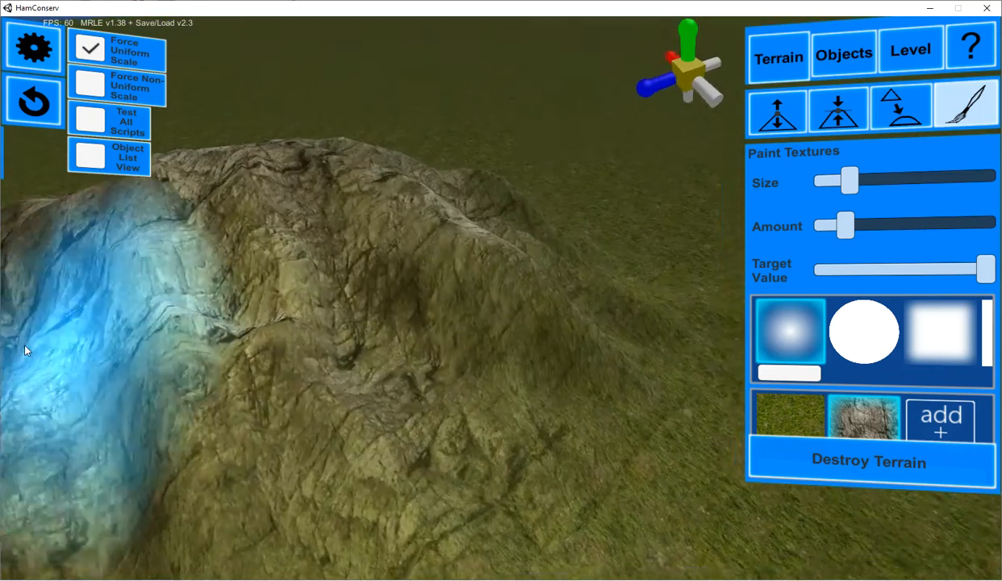
{"action": "right_click_drag", "start_coordinate": [339, 347], "coordinate": [816, 226]}
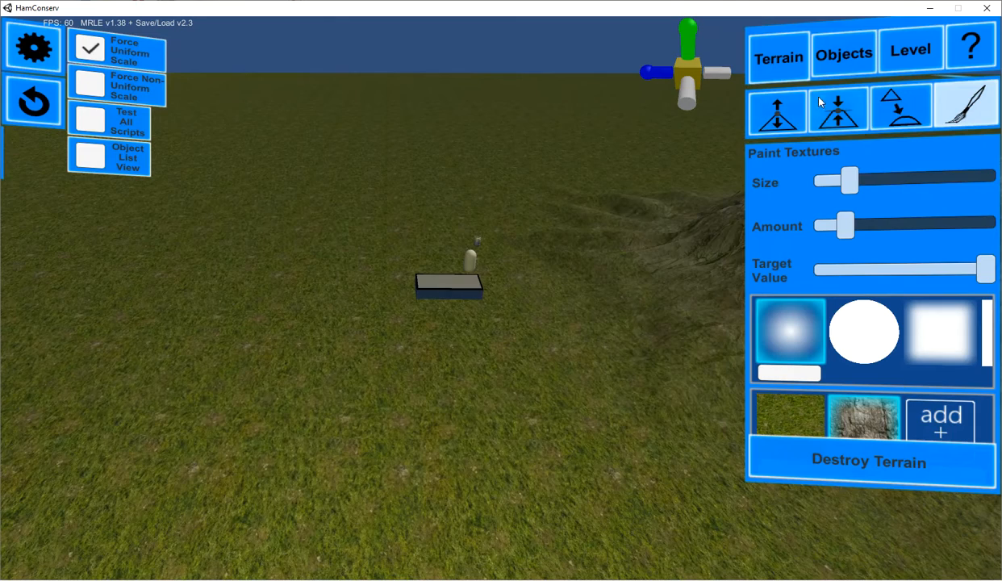
{"action": "right_click_drag", "start_coordinate": [276, 263], "coordinate": [742, 220]}
{"action": "left_click", "coordinate": [900, 109]}
{"action": "left_click", "coordinate": [838, 108]}
{"action": "left_click", "coordinate": [777, 110]}
Switch to object editing and select the small can near the capsule to view its script.
{"action": "left_click", "coordinate": [841, 56]}
{"action": "right_click_drag", "start_coordinate": [676, 402], "coordinate": [385, 287]}
{"action": "key", "text": "w"}
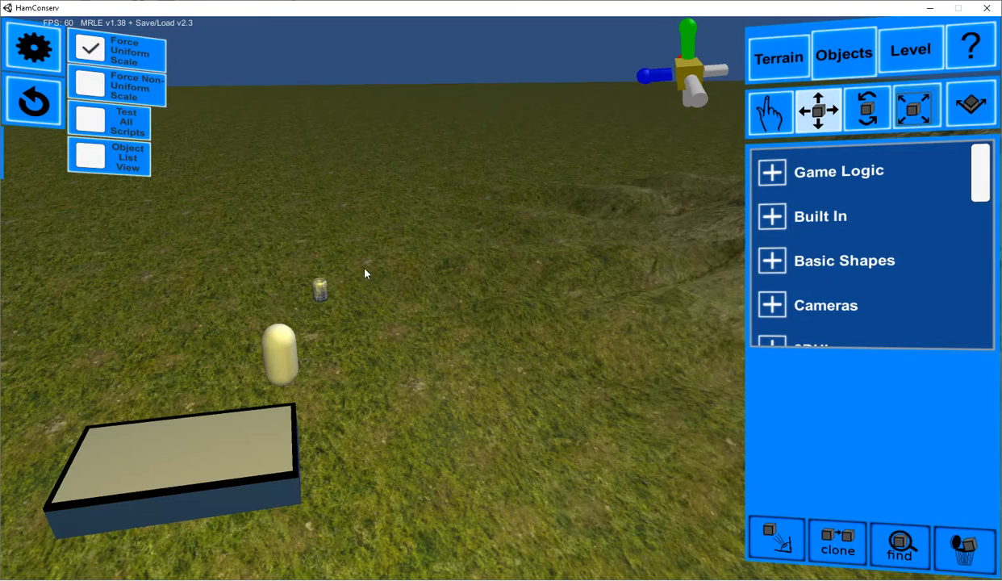
{"action": "left_click", "coordinate": [321, 288]}
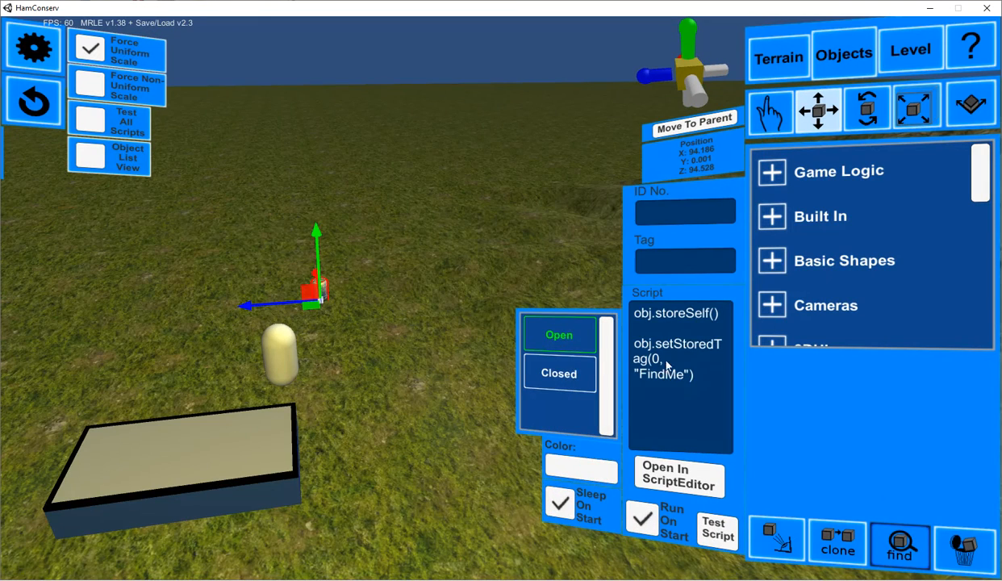
Delete the flat box-shaped platform and the small can from the level.
{"action": "left_click", "coordinate": [166, 462]}
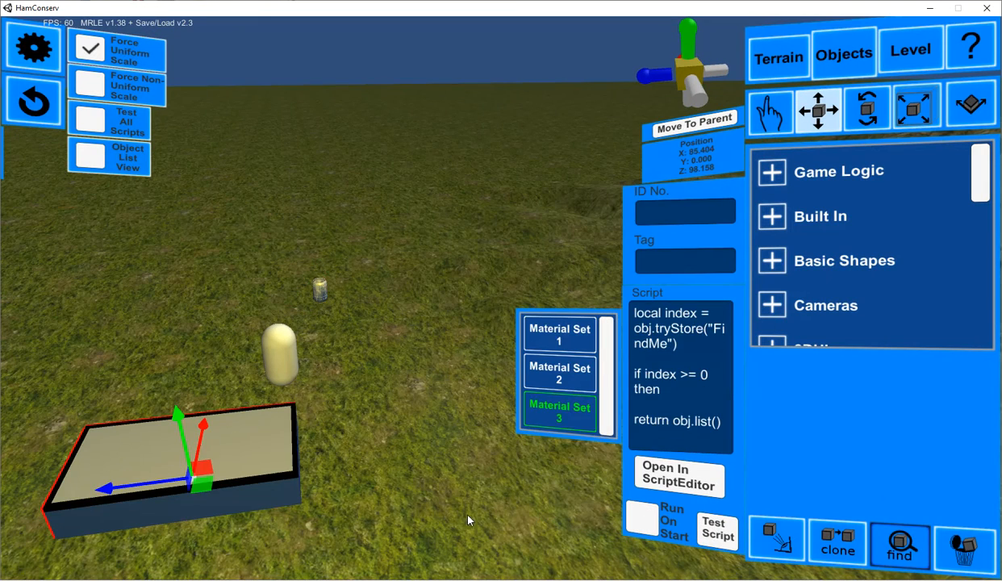
{"action": "left_click", "coordinate": [964, 546]}
{"action": "left_click", "coordinate": [565, 329]}
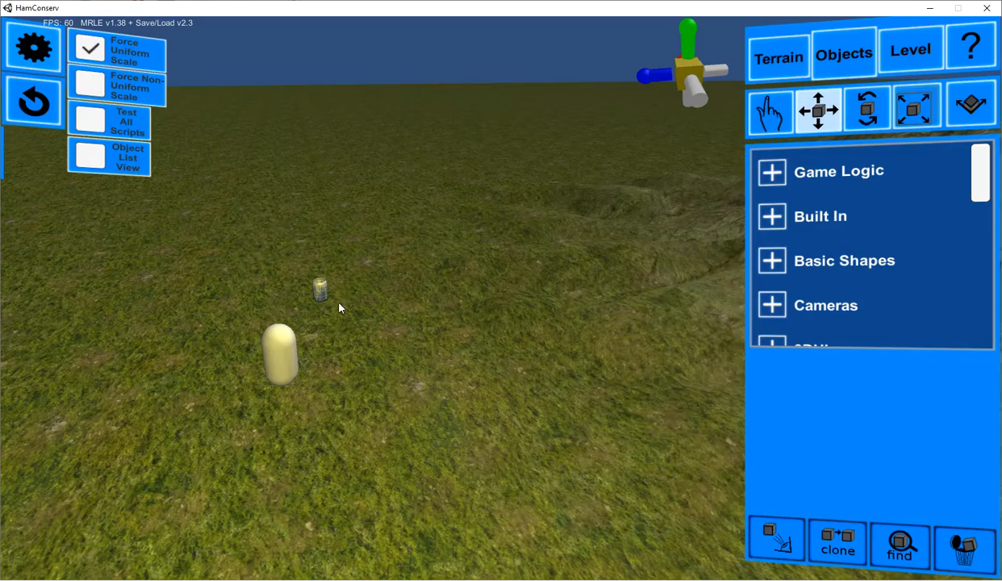
{"action": "left_click", "coordinate": [964, 545]}
{"action": "left_click", "coordinate": [547, 314]}
Reposition the player start capsule farther out on the grass using the Game Logic Player Start Position object.
{"action": "left_click", "coordinate": [283, 334]}
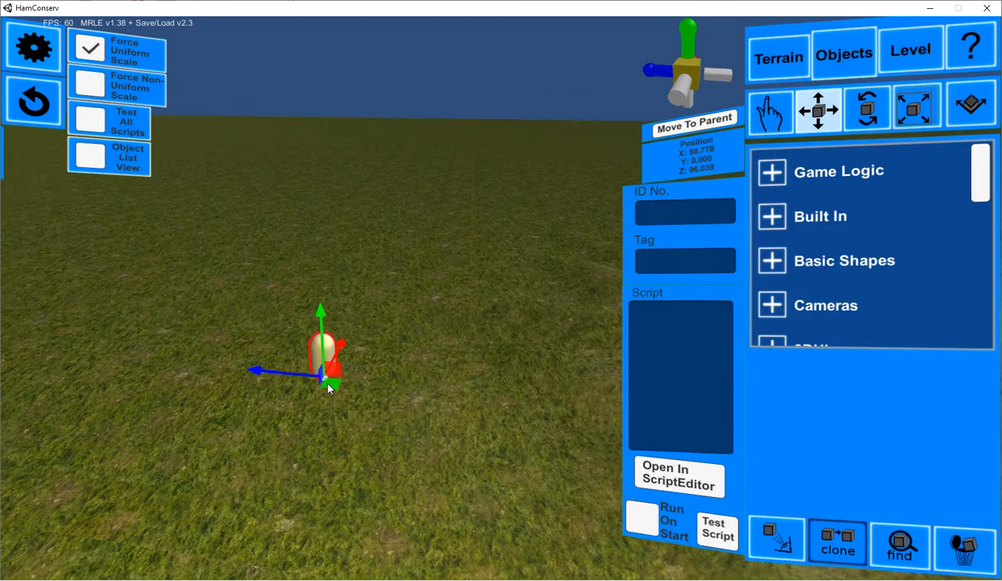
{"action": "left_click", "coordinate": [772, 171]}
{"action": "left_click", "coordinate": [786, 216]}
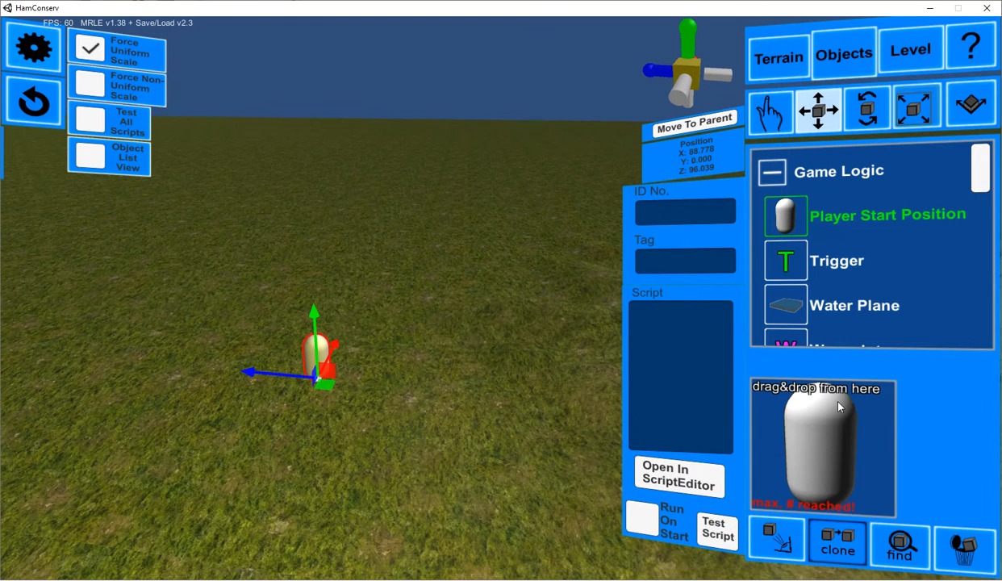
{"action": "left_click_drag", "start_coordinate": [759, 434], "coordinate": [293, 304]}
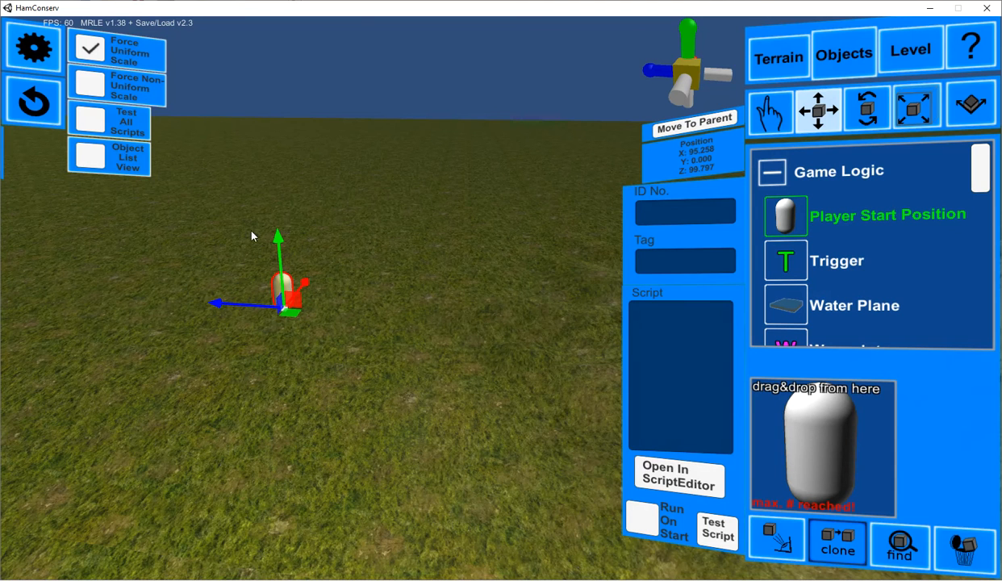
Shift the player start capsule along the Z axis and deselect it.
{"action": "left_click", "coordinate": [318, 353]}
{"action": "left_click", "coordinate": [283, 296]}
{"action": "right_click_drag", "start_coordinate": [367, 373], "coordinate": [424, 345]}
{"action": "left_click_drag", "start_coordinate": [339, 333], "coordinate": [279, 327]}
{"action": "left_click", "coordinate": [405, 339]}
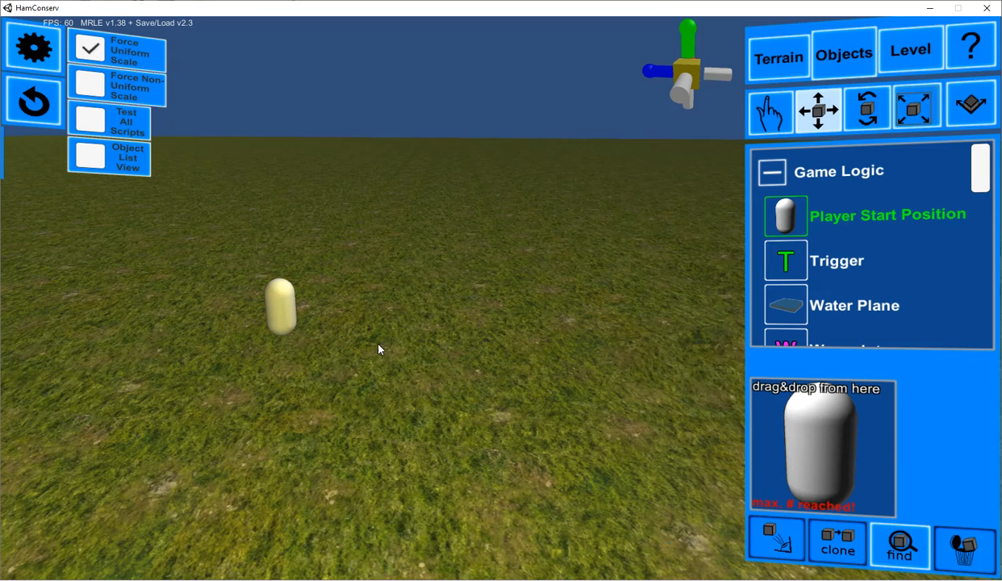
Choose the Trigger object and briefly show the Object List View, leaving it hidden.
{"action": "left_click", "coordinate": [797, 265]}
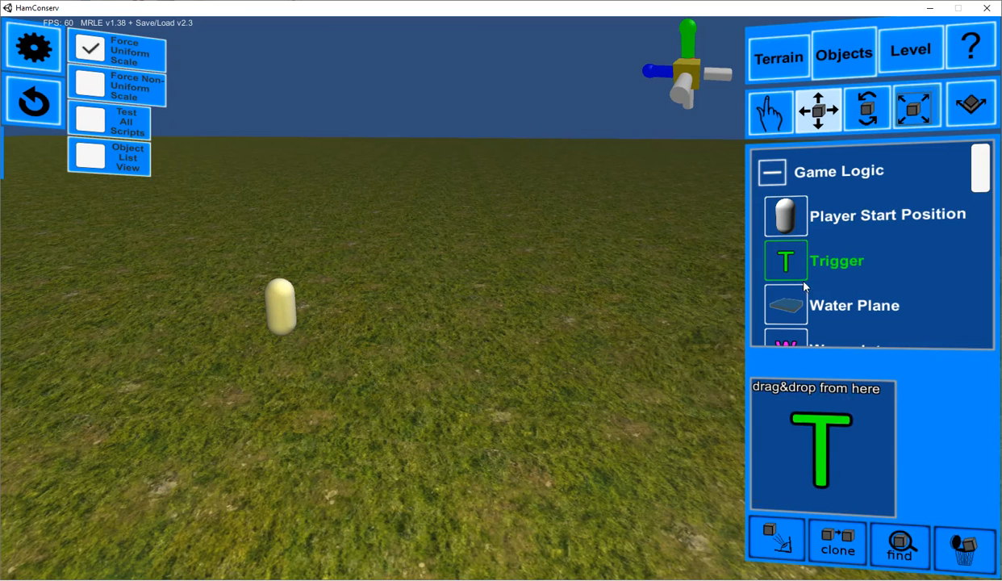
{"action": "left_click", "coordinate": [91, 158]}
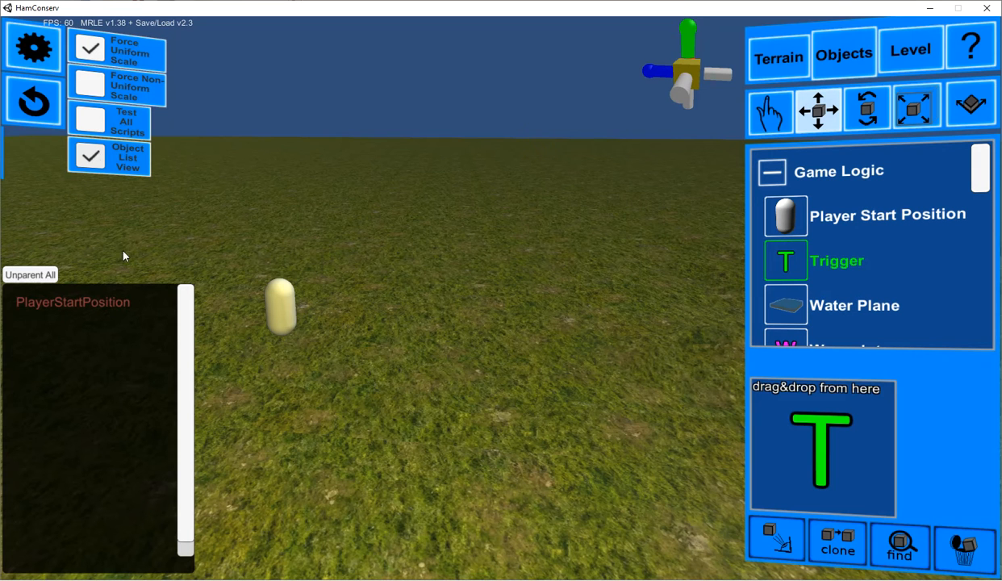
{"action": "left_click", "coordinate": [91, 162]}
{"action": "left_click", "coordinate": [90, 163]}
{"action": "left_click", "coordinate": [91, 162]}
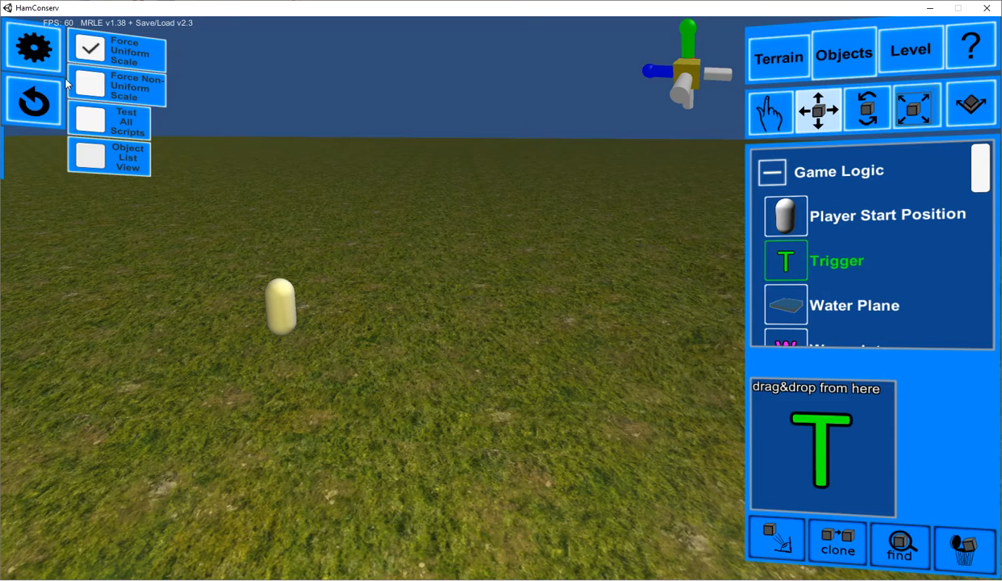
Place a Trigger on the grass beside the player start and raise it to about Y 0.36.
{"action": "left_click_drag", "start_coordinate": [977, 165], "coordinate": [979, 179]}
{"action": "left_click_drag", "start_coordinate": [809, 436], "coordinate": [447, 346]}
{"action": "mouse_move", "coordinate": [450, 301]}
{"action": "left_mouse_down"}
{"action": "mouse_move", "coordinate": [452, 269]}
{"action": "mouse_move", "coordinate": [452, 289]}
{"action": "left_mouse_up"}
{"action": "left_click", "coordinate": [463, 349]}
{"action": "left_click", "coordinate": [549, 252]}
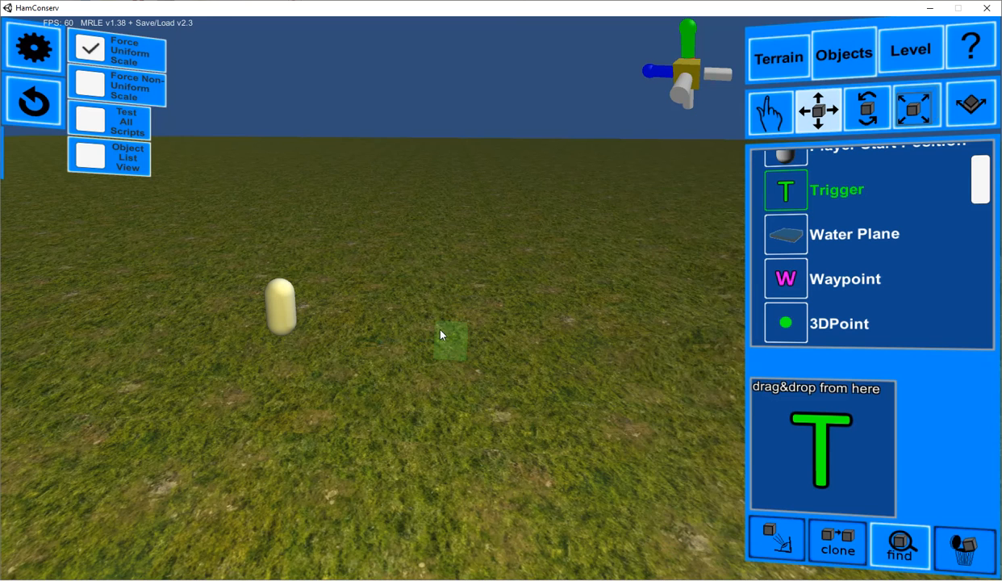
Inspect the trigger's properties and its script area.
{"action": "left_click", "coordinate": [448, 342]}
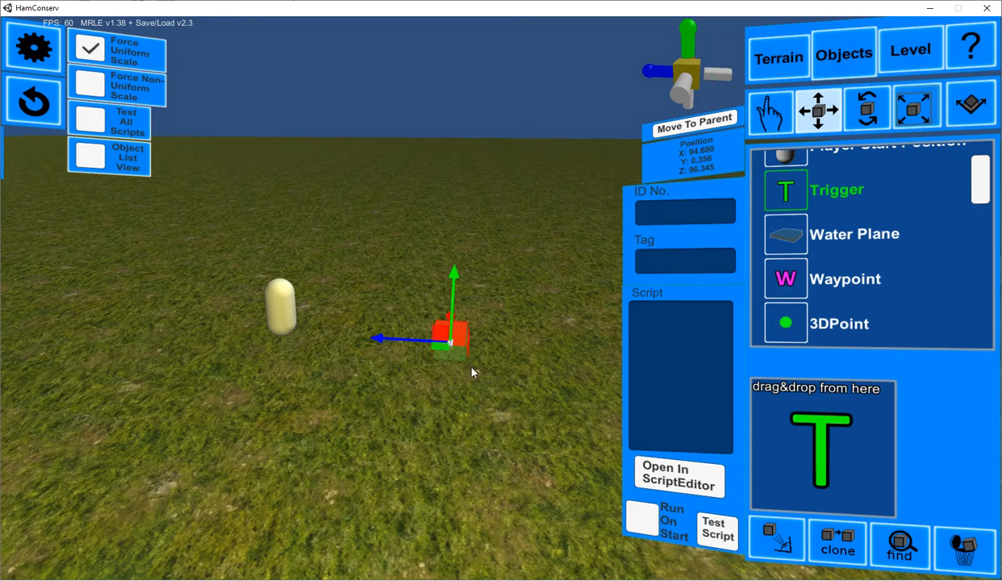
{"action": "left_click", "coordinate": [465, 364]}
{"action": "left_click", "coordinate": [462, 349]}
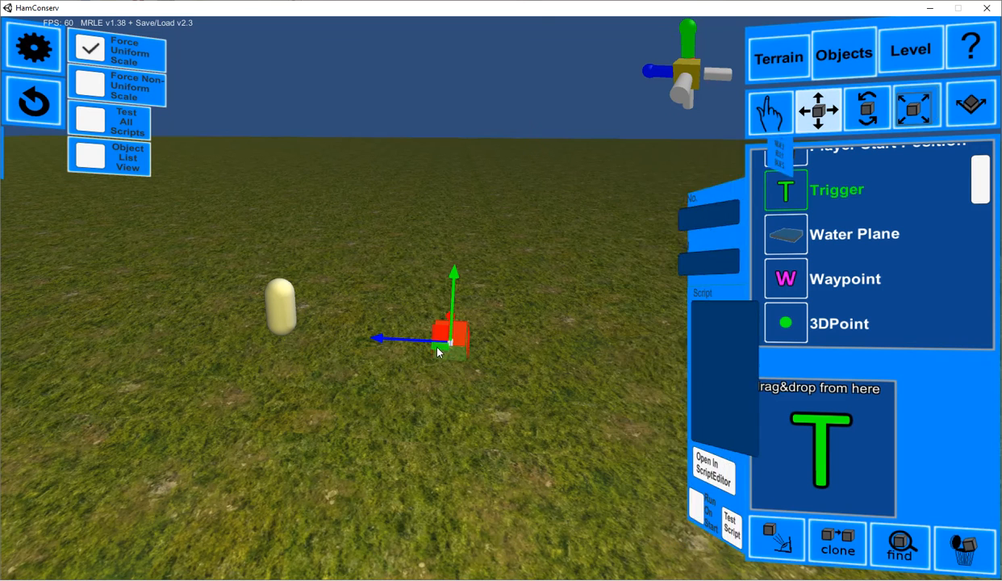
{"action": "left_click", "coordinate": [445, 343]}
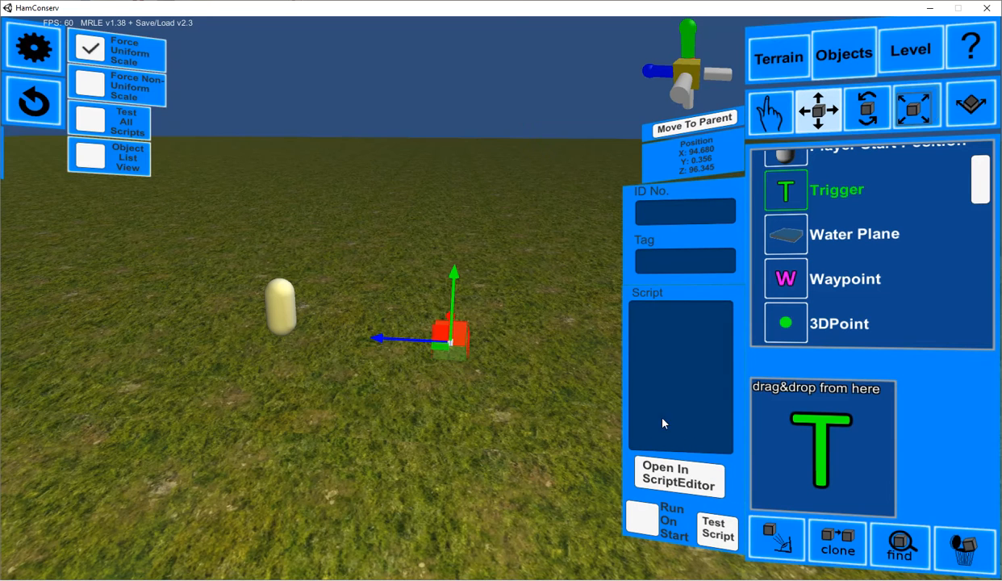
Scale the trigger up uniformly to several times its size and return to the move tool.
{"action": "left_click", "coordinate": [443, 347]}
{"action": "left_click", "coordinate": [913, 119]}
{"action": "left_click_drag", "start_coordinate": [455, 260], "coordinate": [465, 166]}
{"action": "left_click", "coordinate": [817, 120]}
Delete the enlarged trigger from the level.
{"action": "left_click", "coordinate": [445, 533]}
{"action": "left_click", "coordinate": [470, 266]}
{"action": "left_click", "coordinate": [944, 545]}
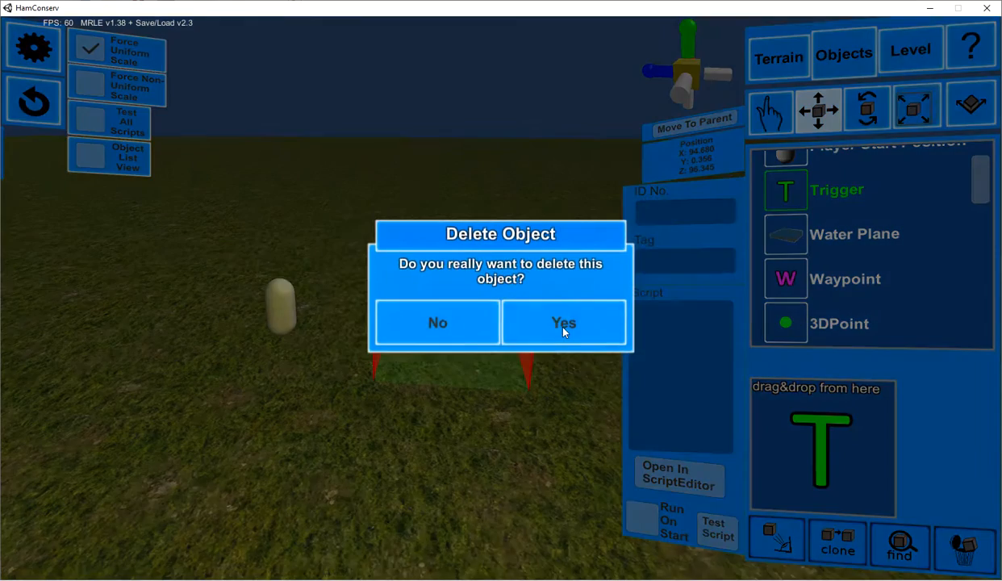
{"action": "left_click", "coordinate": [564, 325]}
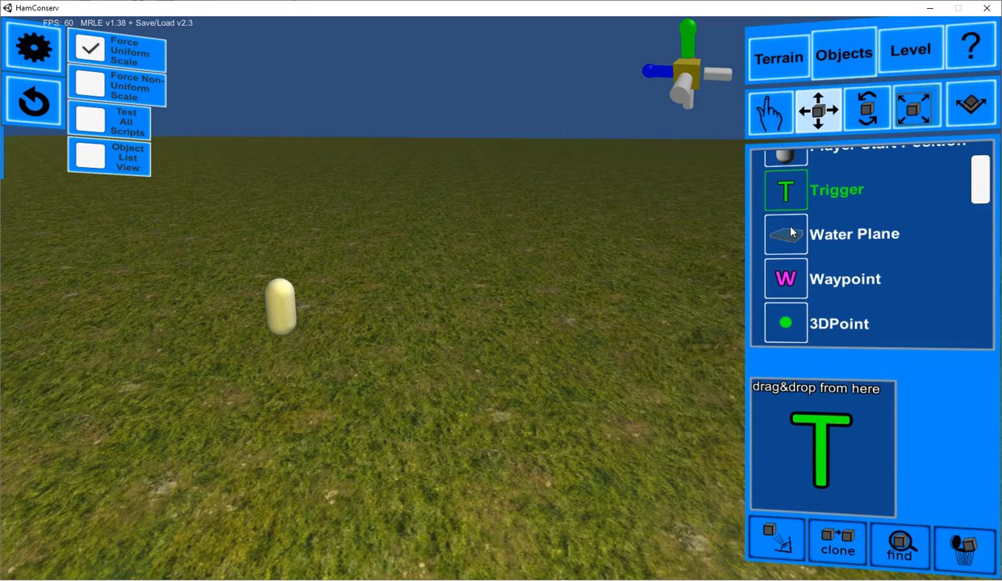
Choose the Player Start Position object and find it in the level.
{"action": "left_click", "coordinate": [786, 150]}
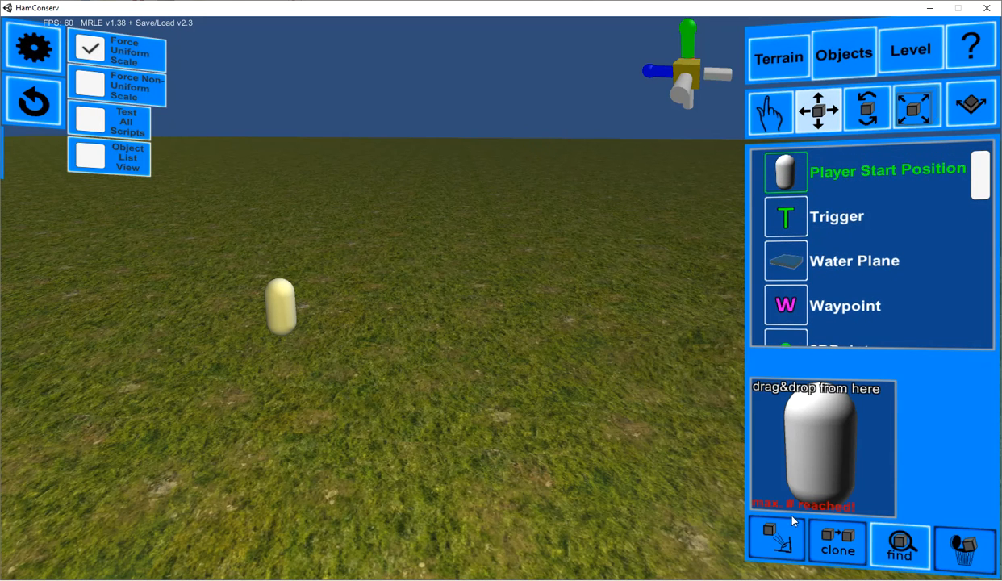
{"action": "left_click", "coordinate": [880, 542]}
{"action": "right_click_drag", "start_coordinate": [419, 363], "coordinate": [597, 358]}
Place a Water Plane on the grass beyond the player start capsule.
{"action": "left_click", "coordinate": [786, 305]}
{"action": "left_click", "coordinate": [787, 260]}
{"action": "left_click_drag", "start_coordinate": [823, 444], "coordinate": [425, 329]}
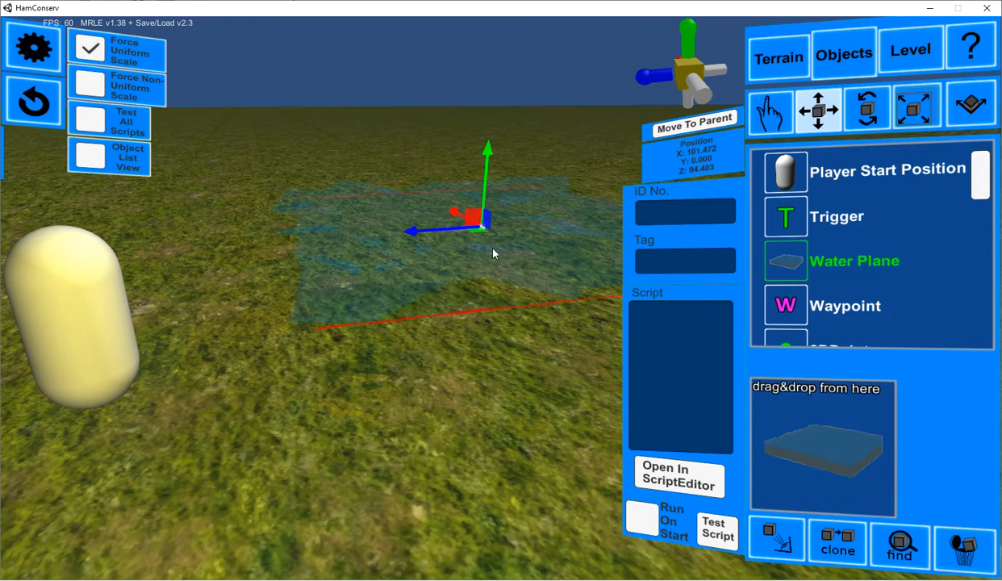
Enlarge the water plane, raise it slightly above the ground and deselect it.
{"action": "left_click", "coordinate": [919, 114]}
{"action": "left_click_drag", "start_coordinate": [484, 152], "coordinate": [533, 102]}
{"action": "left_click", "coordinate": [819, 111]}
{"action": "left_click_drag", "start_coordinate": [484, 157], "coordinate": [488, 114]}
{"action": "left_click", "coordinate": [319, 146]}
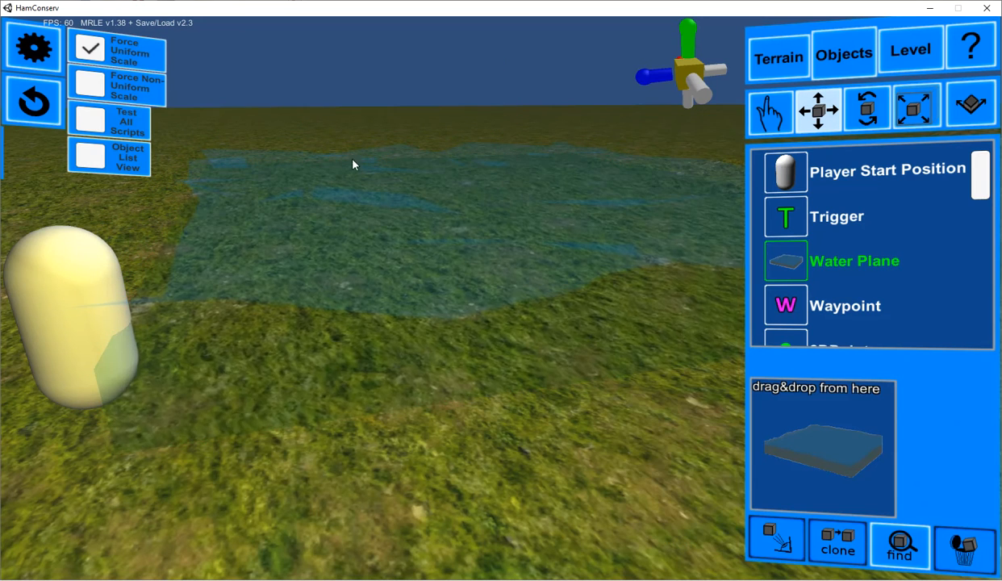
Raise the water plane to a height of about Y 1.97.
{"action": "scroll", "coordinate": [387, 294], "scroll_direction": "down", "scroll_amount": 5}
{"action": "scroll", "coordinate": [308, 307], "scroll_direction": "up", "scroll_amount": 5}
{"action": "right_click_drag", "start_coordinate": [307, 308], "coordinate": [421, 297]}
{"action": "left_click", "coordinate": [423, 293]}
{"action": "right_click_drag", "start_coordinate": [462, 328], "coordinate": [510, 203]}
{"action": "left_click_drag", "start_coordinate": [474, 220], "coordinate": [468, 179]}
{"action": "right_click_drag", "start_coordinate": [389, 362], "coordinate": [303, 288]}
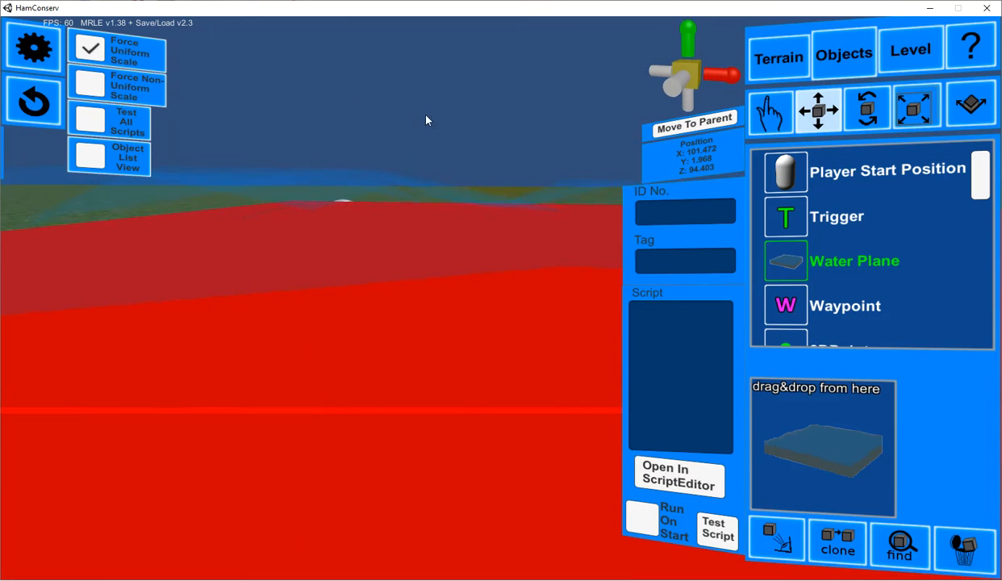
Examine the level from below the water surface around the player start capsule.
{"action": "left_click", "coordinate": [427, 119]}
{"action": "scroll", "coordinate": [452, 285], "scroll_direction": "up", "scroll_amount": 6}
{"action": "key", "text": "d"}
{"action": "right_click_drag", "start_coordinate": [431, 259], "coordinate": [253, 233]}
{"action": "key", "text": "s"}
{"action": "key", "text": "d"}
{"action": "key", "text": "a"}
{"action": "key", "text": "w"}
Move the player start capsule along the Z axis to about Z 103.44 and find it in the level.
{"action": "left_click", "coordinate": [391, 223]}
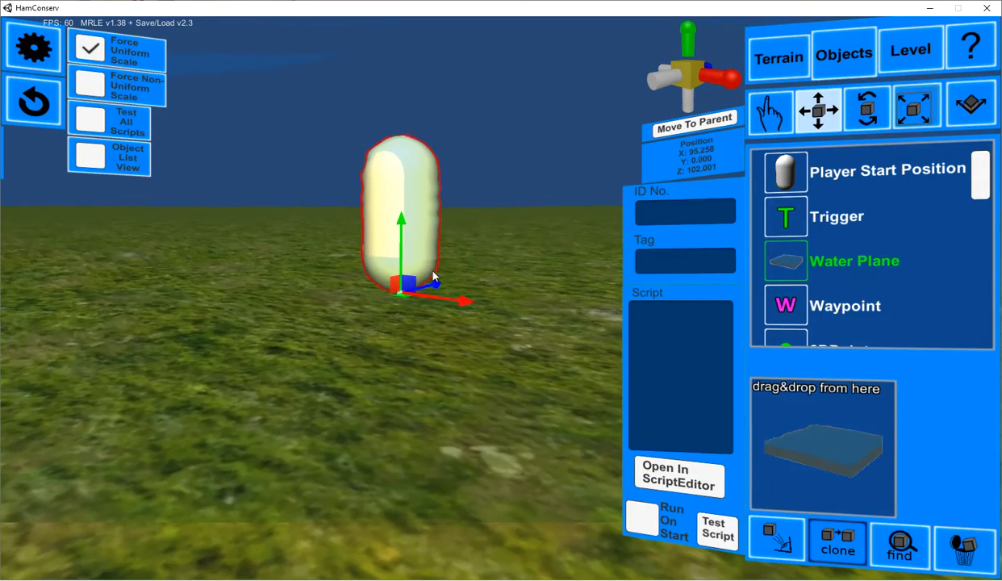
{"action": "key", "text": "a"}
{"action": "left_click", "coordinate": [307, 373]}
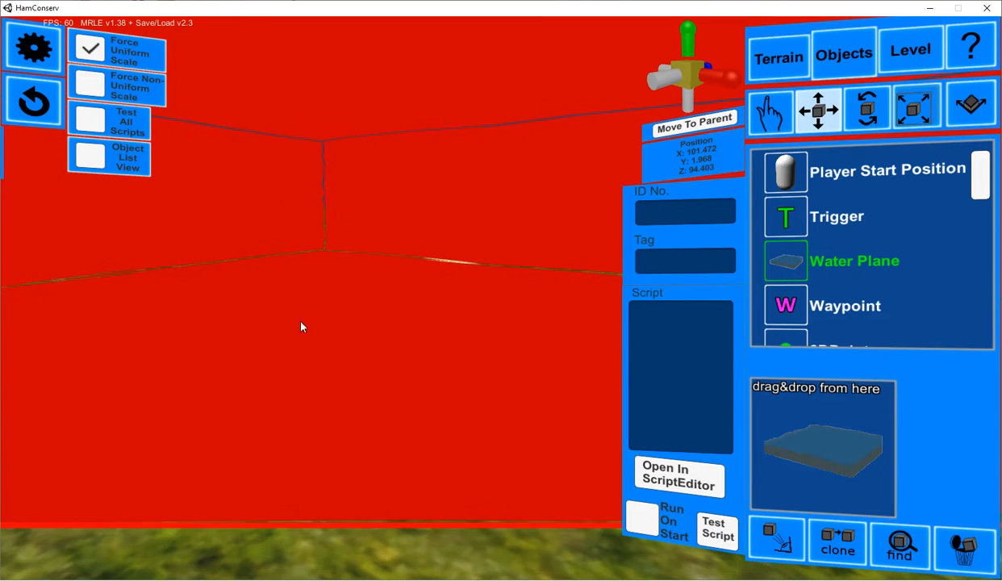
{"action": "left_click", "coordinate": [783, 178]}
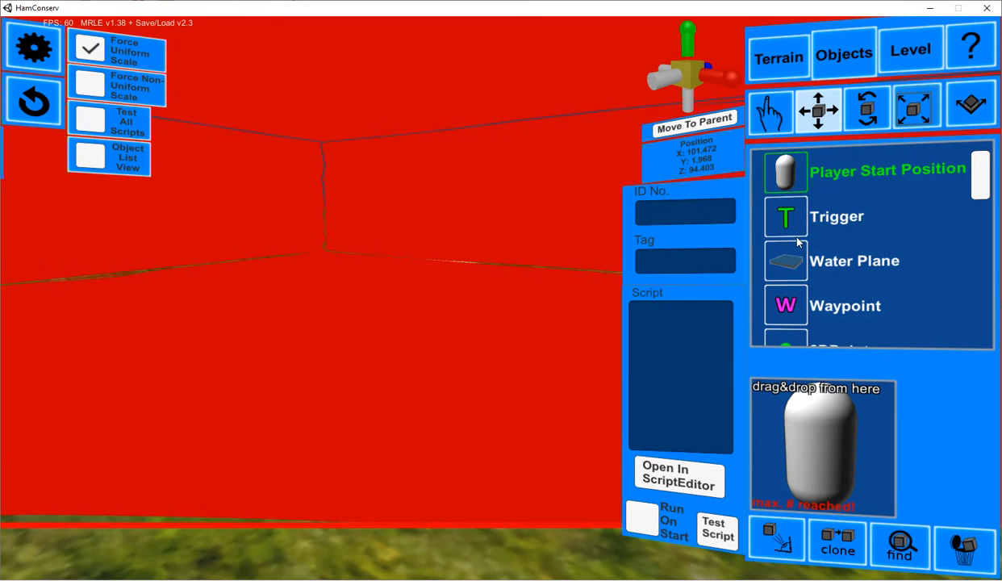
{"action": "left_click", "coordinate": [886, 545]}
{"action": "key", "text": "s"}
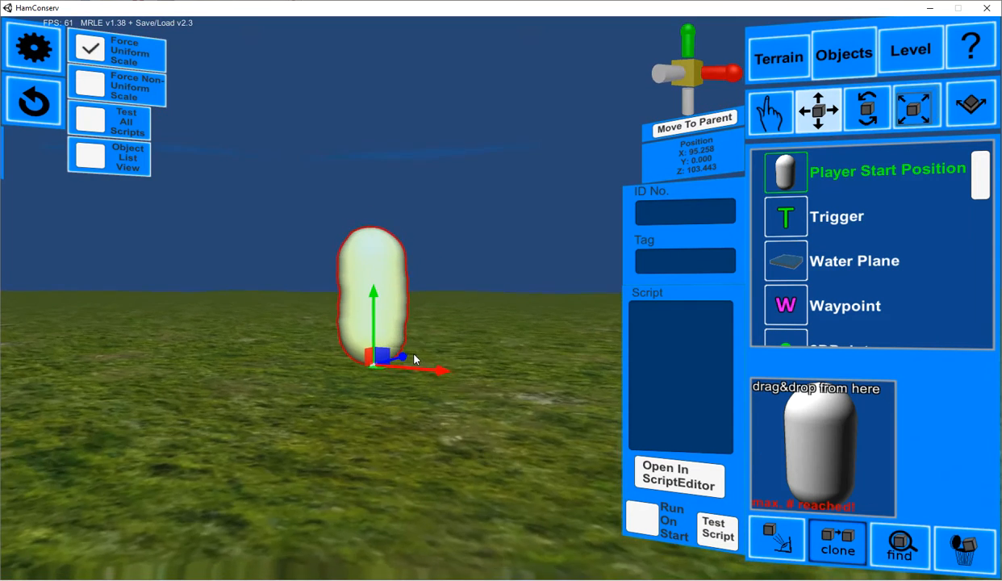
Delete the water plane from the level.
{"action": "right_click_drag", "start_coordinate": [425, 340], "coordinate": [194, 491]}
{"action": "key", "text": "s"}
{"action": "key", "text": "d"}
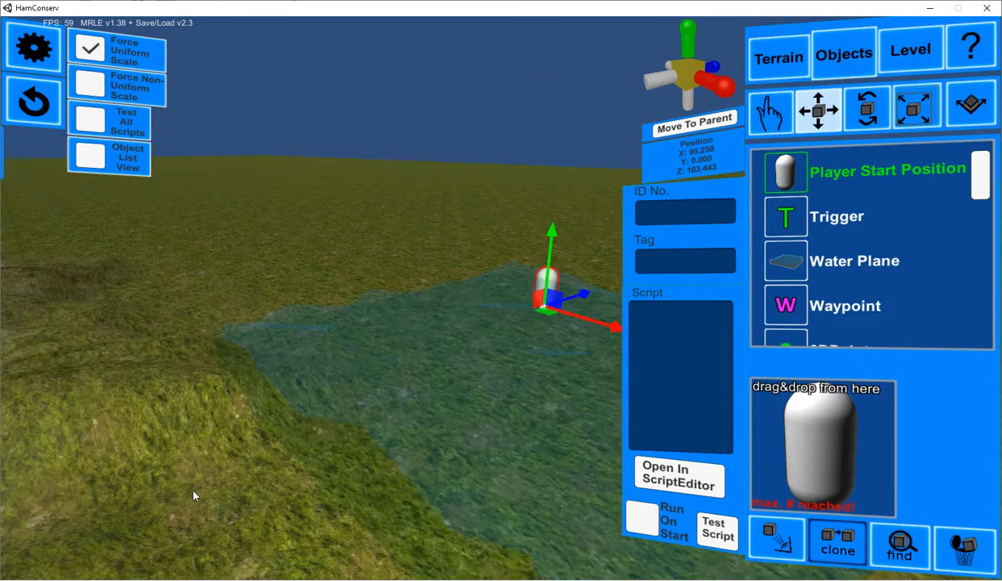
{"action": "left_click", "coordinate": [456, 394]}
{"action": "left_click", "coordinate": [962, 549]}
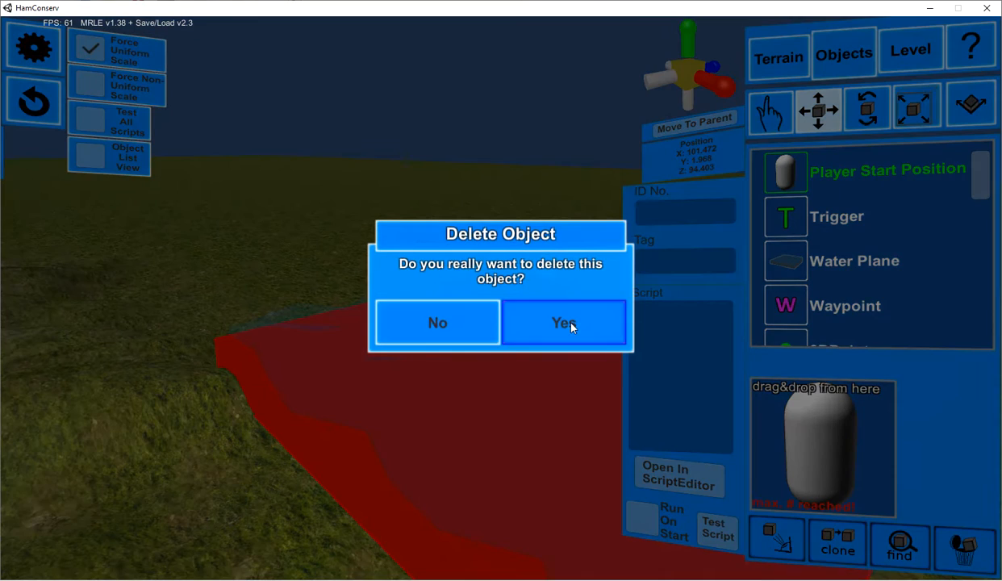
{"action": "left_click", "coordinate": [566, 324]}
Place a Waypoint on the grass near the player start and raise it to about Y 1.17.
{"action": "left_click", "coordinate": [781, 311]}
{"action": "left_click_drag", "start_coordinate": [821, 444], "coordinate": [435, 314]}
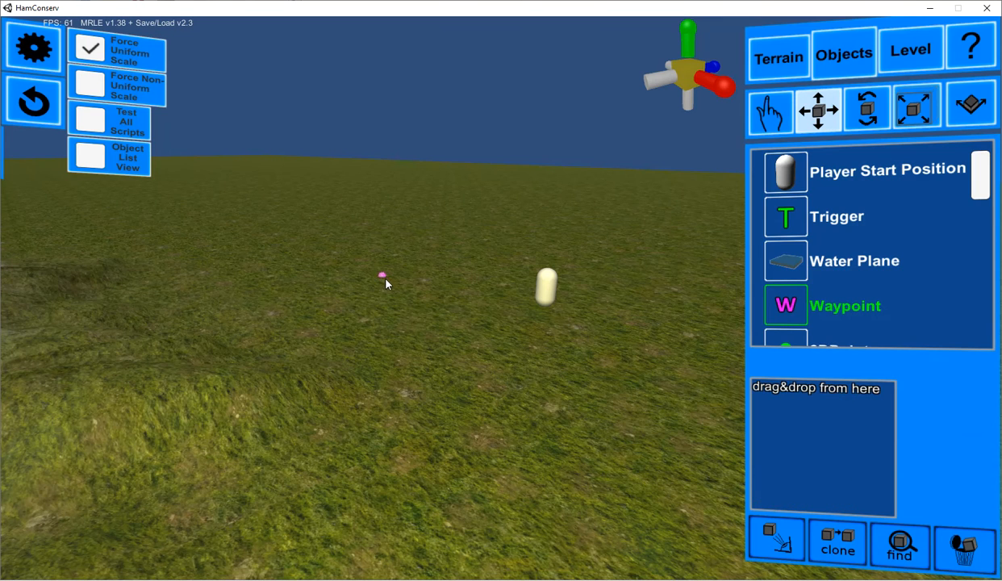
{"action": "left_click", "coordinate": [383, 277]}
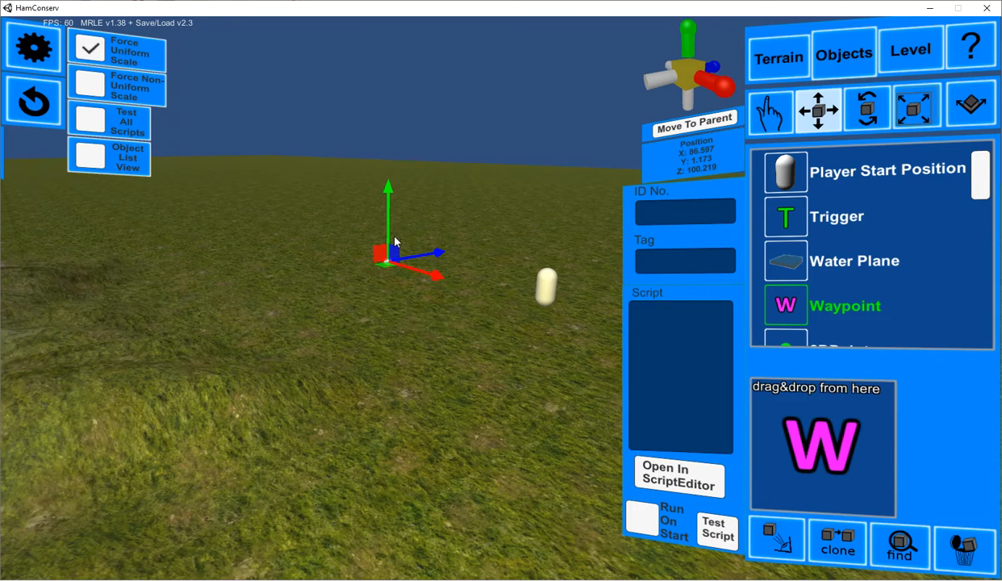
{"action": "left_click", "coordinate": [412, 246]}
Delete the waypoint from the level.
{"action": "left_click", "coordinate": [388, 263]}
{"action": "scroll", "coordinate": [783, 294], "scroll_direction": "down", "scroll_amount": 1}
{"action": "left_click", "coordinate": [982, 550]}
{"action": "left_click", "coordinate": [597, 326]}
Place a 3DPoint near the player start capsule and raise it to about Y 3.28.
{"action": "left_click", "coordinate": [781, 343]}
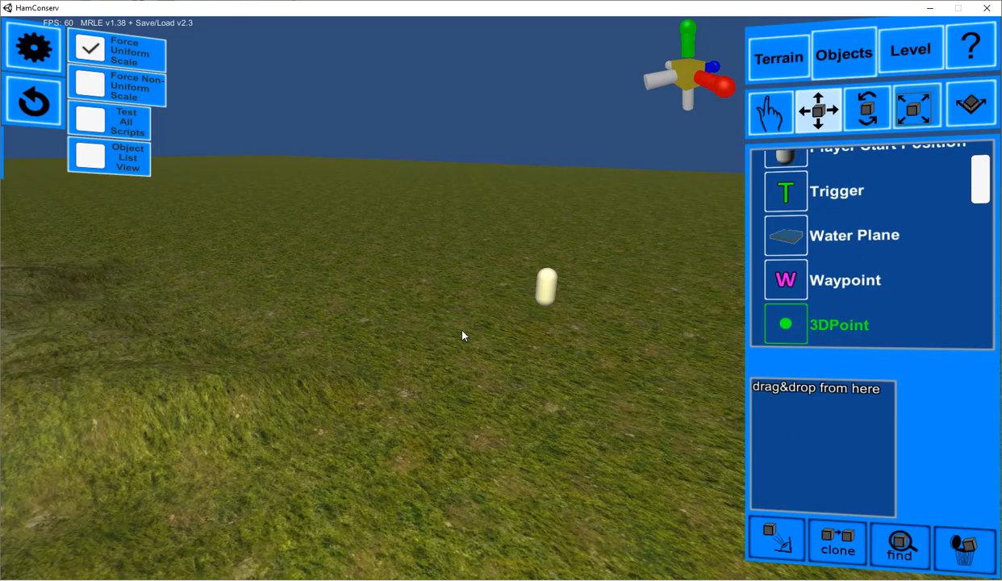
{"action": "left_click_drag", "start_coordinate": [462, 336], "coordinate": [462, 323]}
{"action": "left_click_drag", "start_coordinate": [462, 265], "coordinate": [454, 224]}
{"action": "left_click", "coordinate": [405, 294]}
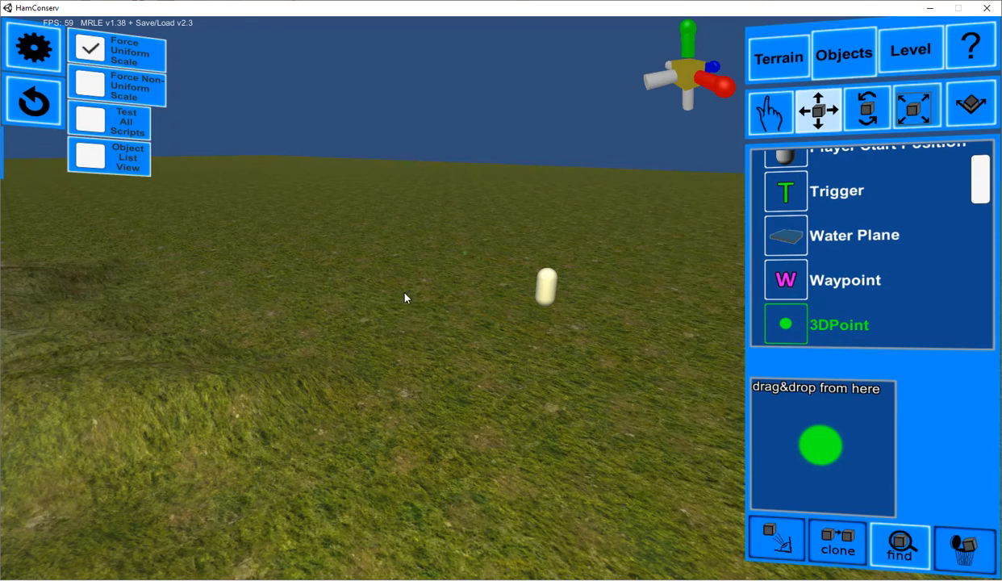
{"action": "left_click", "coordinate": [465, 259]}
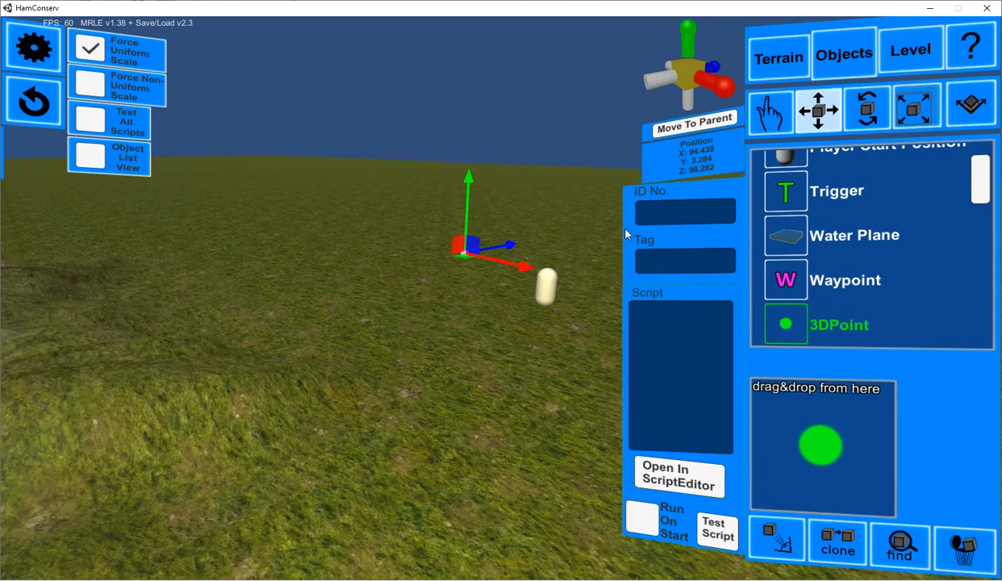
Delete the 3DPoint from the level.
{"action": "left_click", "coordinate": [965, 556]}
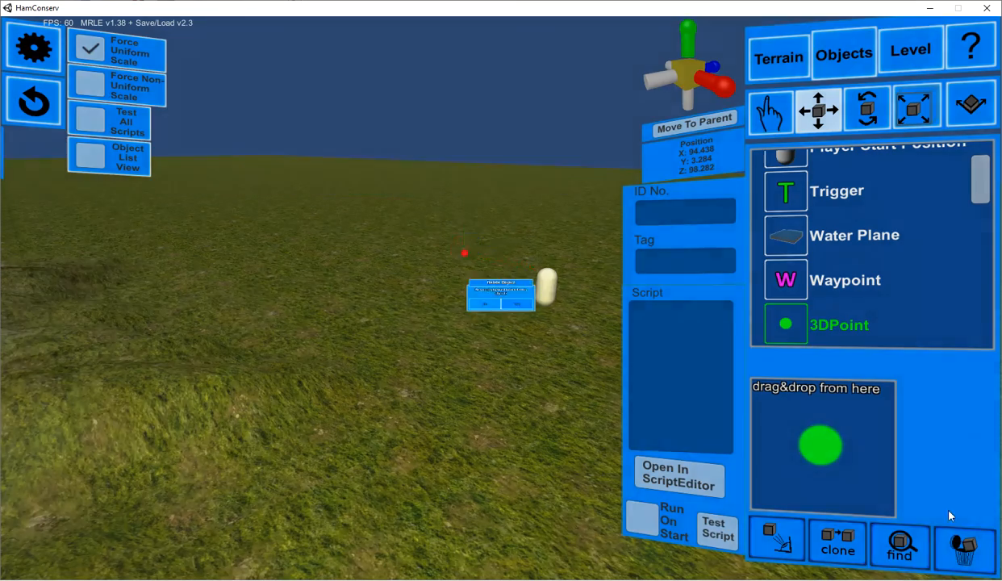
{"action": "left_click", "coordinate": [565, 323]}
Place a Flat PNG on the grass away from the player start capsule and delete it again.
{"action": "scroll", "coordinate": [888, 242], "scroll_direction": "down", "scroll_amount": 2}
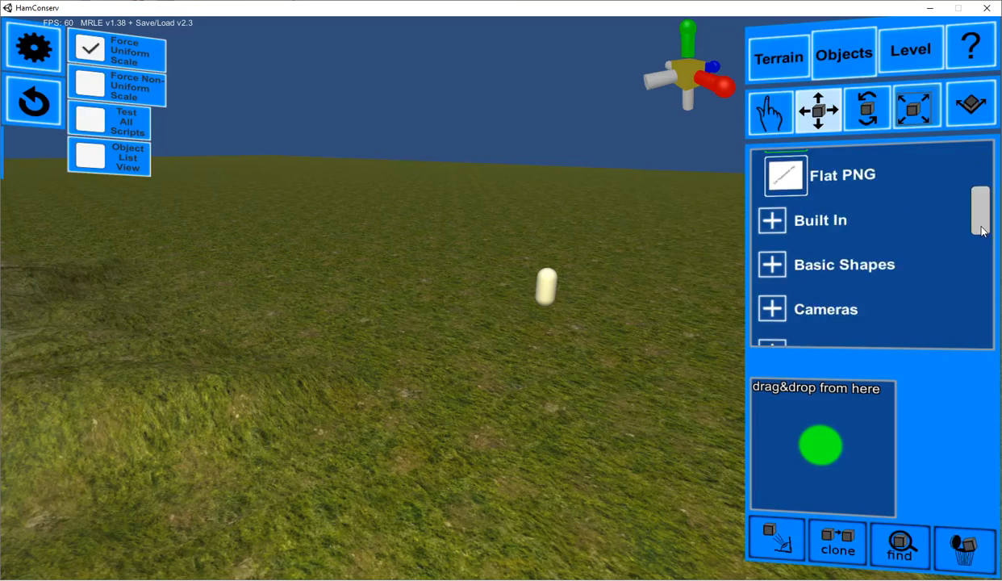
{"action": "scroll", "coordinate": [887, 243], "scroll_direction": "up", "scroll_amount": 1}
{"action": "left_click", "coordinate": [839, 246]}
{"action": "left_click_drag", "start_coordinate": [814, 485], "coordinate": [327, 270]}
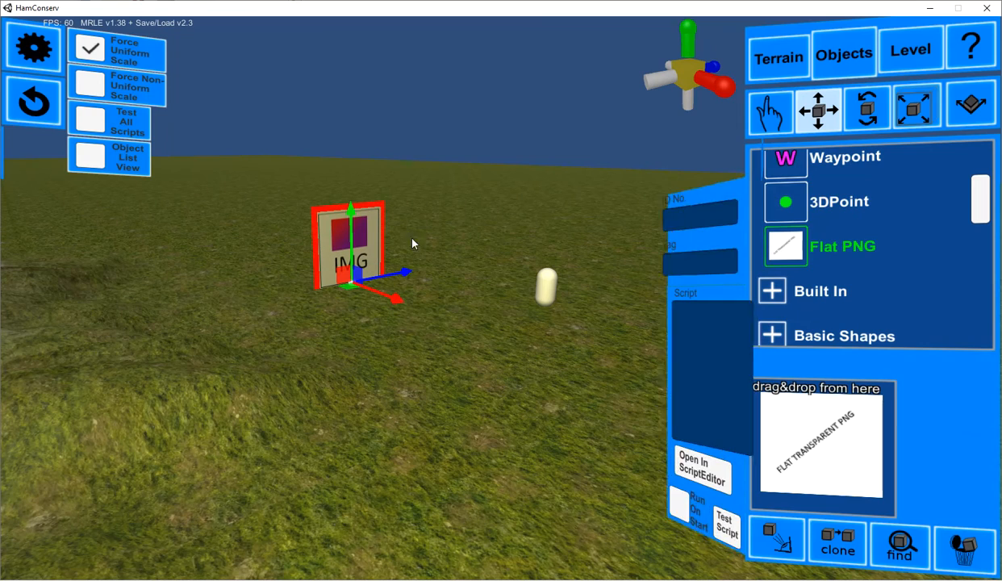
{"action": "left_click", "coordinate": [982, 555]}
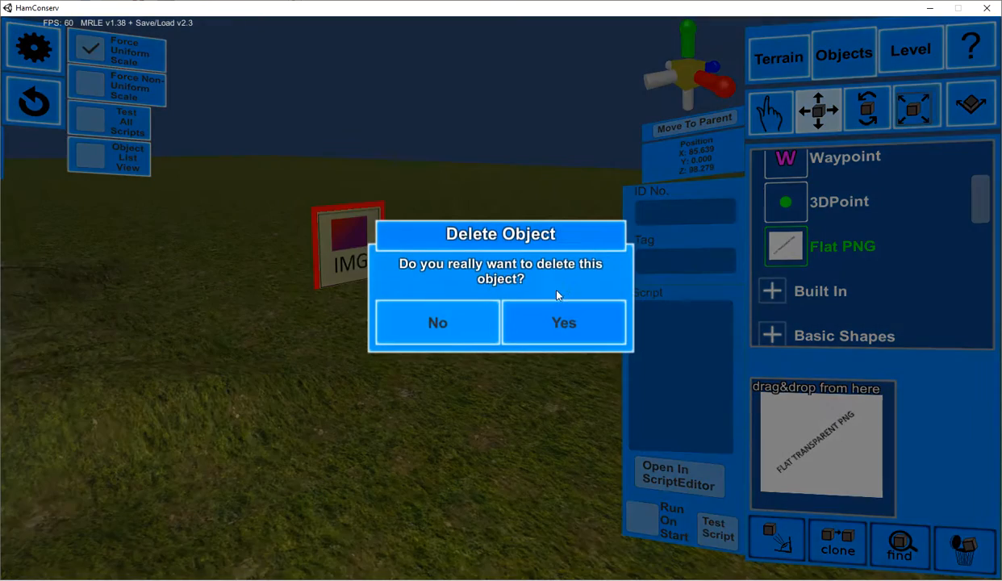
{"action": "left_click", "coordinate": [565, 321]}
Place a Built In Cube on the grass beside the player start and put a Sphere on top of it.
{"action": "scroll", "coordinate": [950, 204], "scroll_direction": "up", "scroll_amount": 3}
{"action": "left_click", "coordinate": [773, 172]}
{"action": "left_click", "coordinate": [772, 216]}
{"action": "left_click", "coordinate": [770, 263]}
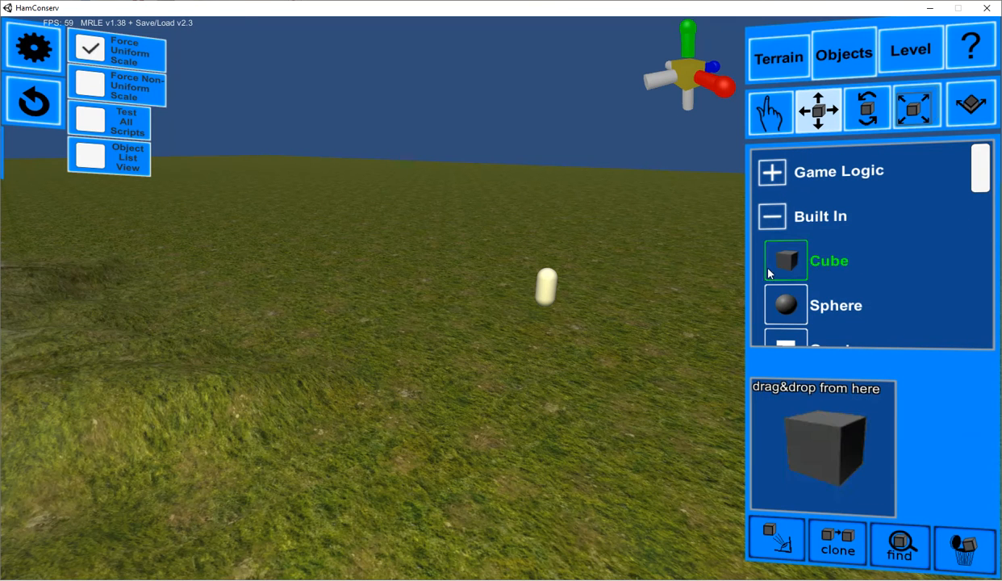
{"action": "left_click_drag", "start_coordinate": [413, 313], "coordinate": [412, 313]}
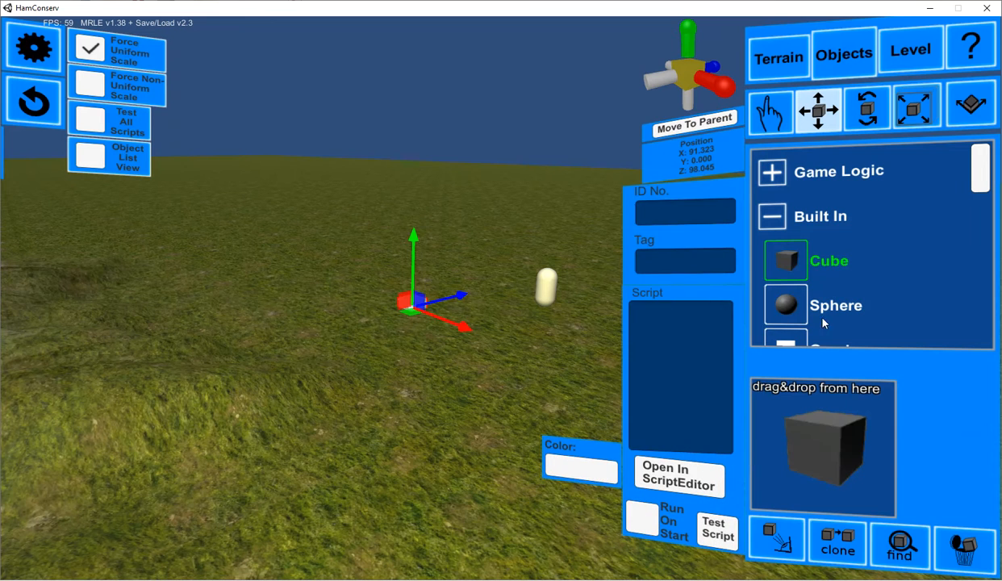
{"action": "left_click", "coordinate": [782, 306]}
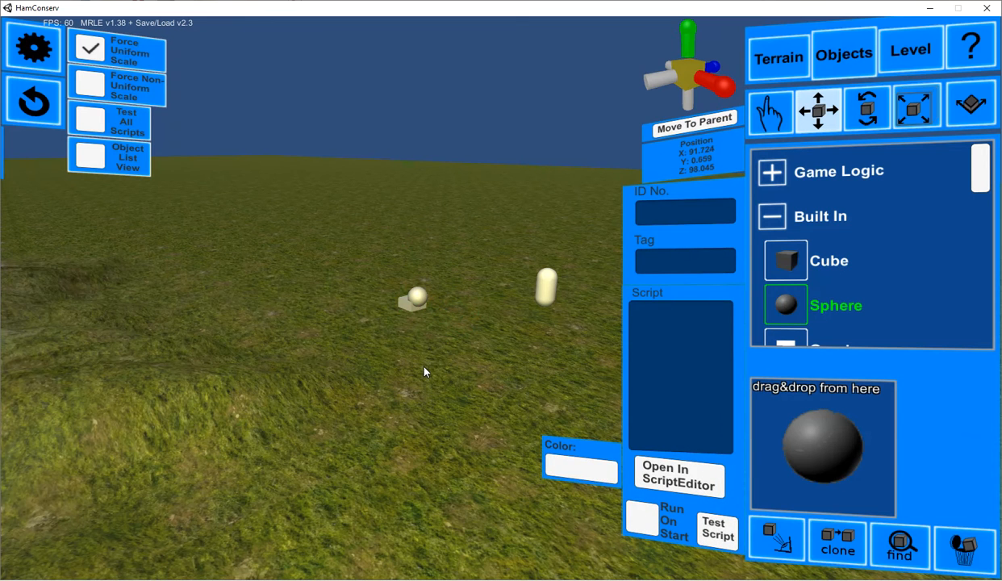
{"action": "left_click", "coordinate": [425, 365]}
Place a Quad on the grass in front of the cube and sphere and scale it up uniformly.
{"action": "left_click_drag", "start_coordinate": [979, 185], "coordinate": [983, 217]}
{"action": "left_click", "coordinate": [787, 158]}
{"action": "left_click_drag", "start_coordinate": [822, 444], "coordinate": [426, 339]}
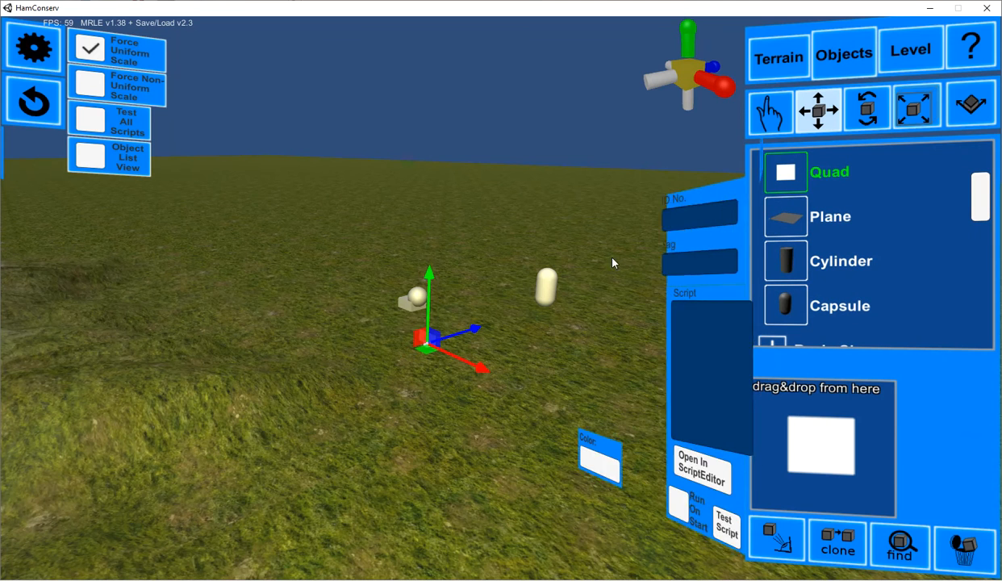
{"action": "left_click", "coordinate": [910, 111]}
{"action": "left_click_drag", "start_coordinate": [432, 276], "coordinate": [464, 242]}
Rotate the quad to about 33° around the Y axis and delete it from the level.
{"action": "key", "text": "e"}
{"action": "left_click_drag", "start_coordinate": [469, 375], "coordinate": [211, 406]}
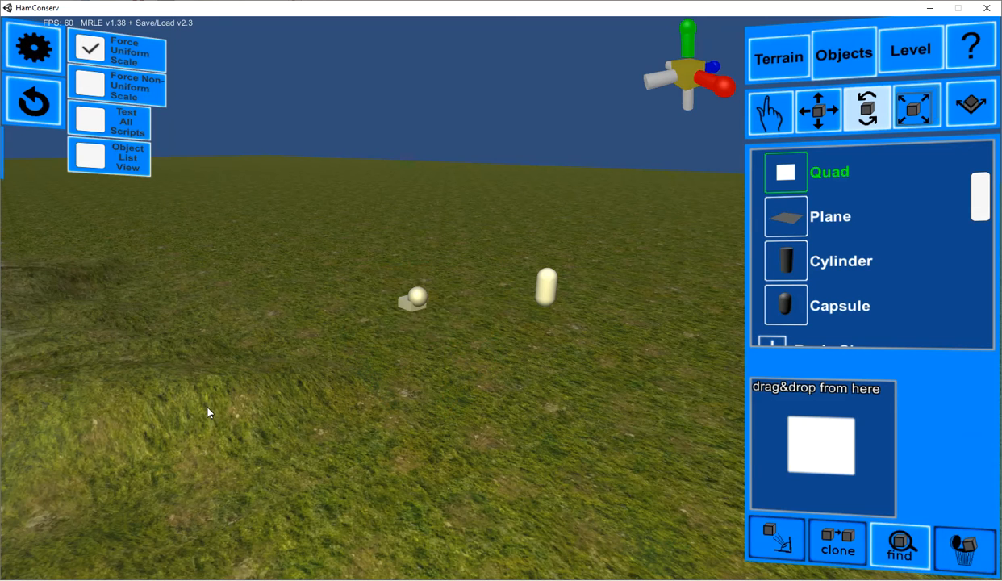
{"action": "left_click", "coordinate": [383, 364]}
{"action": "left_click_drag", "start_coordinate": [393, 373], "coordinate": [508, 374]}
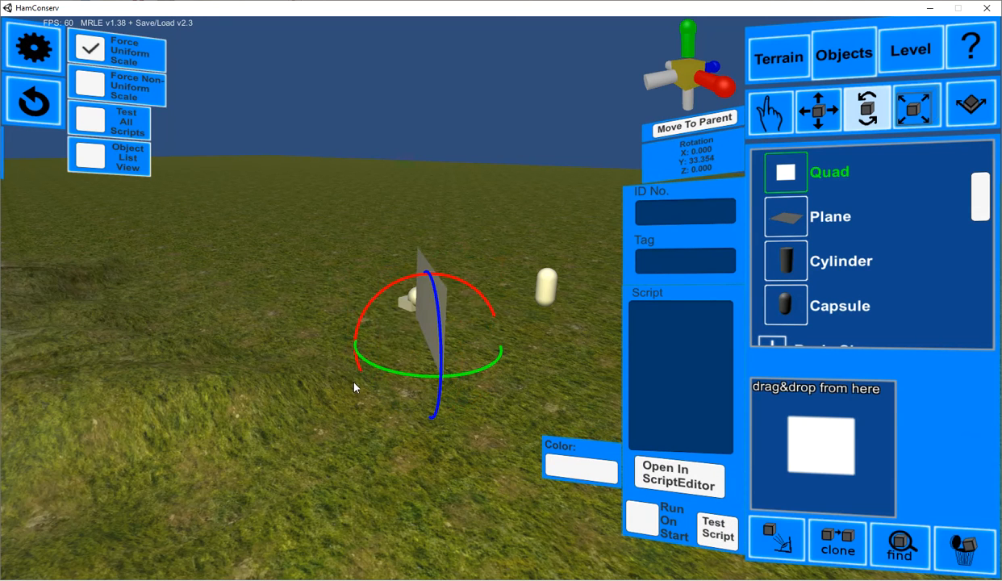
{"action": "left_click", "coordinate": [333, 452]}
{"action": "left_click", "coordinate": [444, 351]}
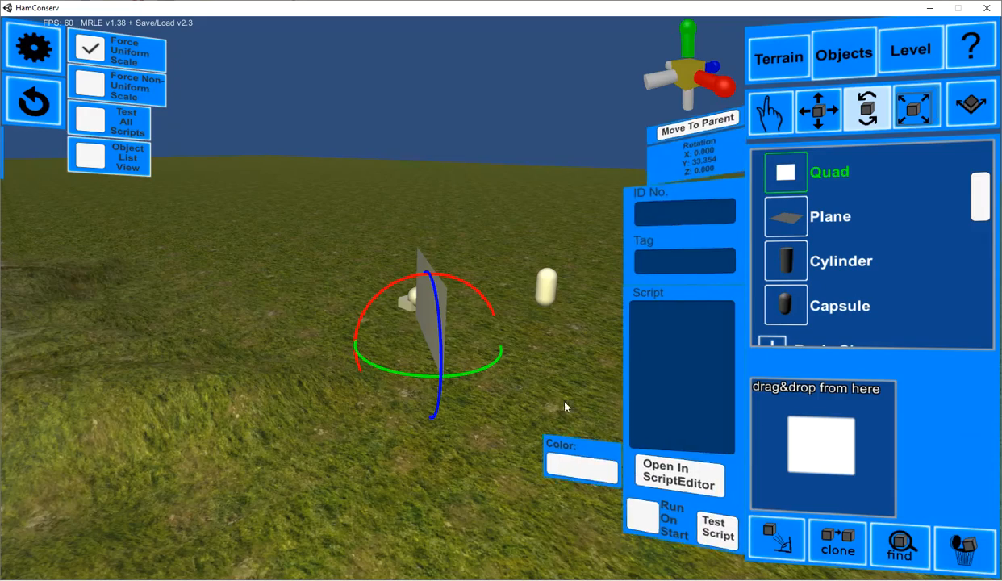
{"action": "key", "text": "Delete"}
{"action": "left_click", "coordinate": [595, 337]}
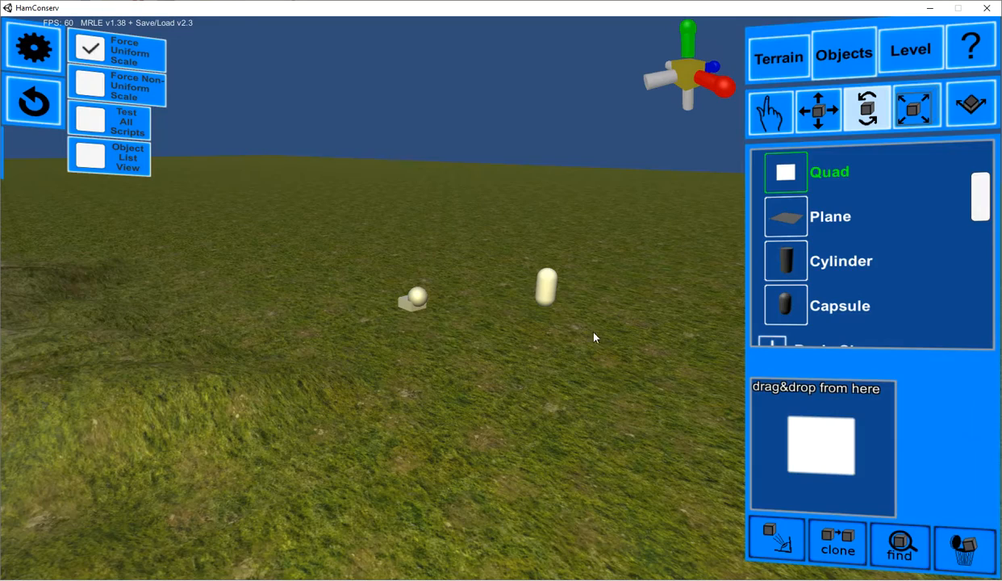
Place a Cylinder on the grass in front of the sphere and scale it uniformly to about 4.10.
{"action": "left_click", "coordinate": [785, 270]}
{"action": "left_click_drag", "start_coordinate": [407, 363], "coordinate": [438, 353]}
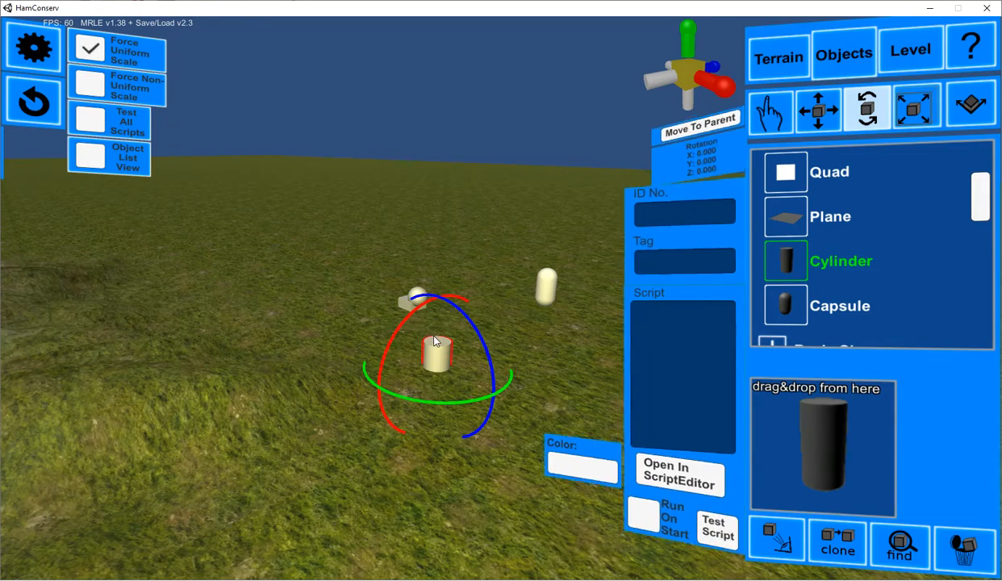
{"action": "left_click", "coordinate": [907, 107]}
{"action": "left_click_drag", "start_coordinate": [444, 294], "coordinate": [581, 145]}
Place a Capsule scaled uniformly to about 3.78 in front of the cylinder, and delete it.
{"action": "left_click", "coordinate": [802, 318]}
{"action": "left_click_drag", "start_coordinate": [819, 443], "coordinate": [483, 415]}
{"action": "left_click_drag", "start_coordinate": [489, 364], "coordinate": [486, 190]}
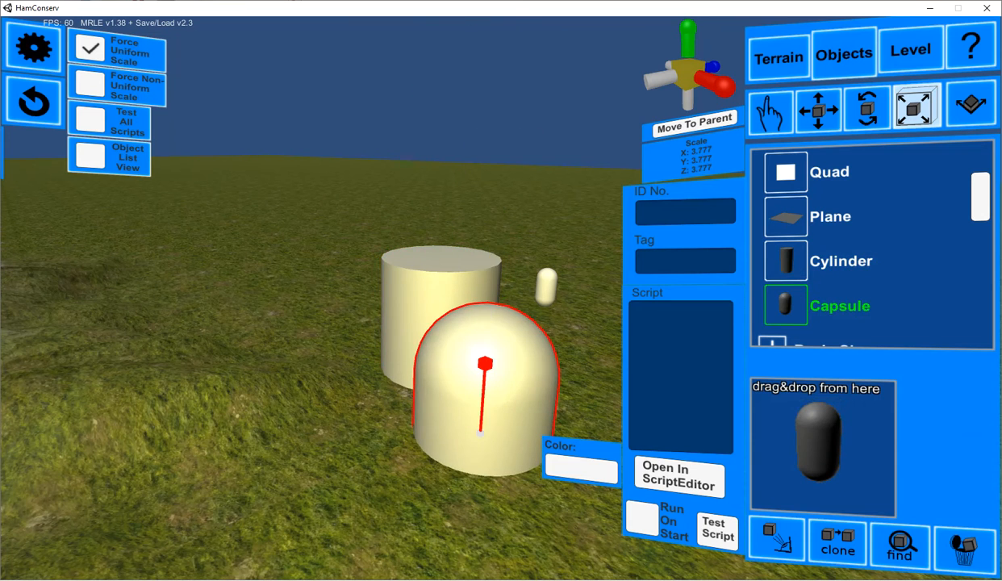
{"action": "left_click", "coordinate": [962, 551]}
{"action": "left_click", "coordinate": [552, 331]}
Recolor the cylinder by lowering its green component to about half and its red component to the minimum.
{"action": "left_click", "coordinate": [460, 330]}
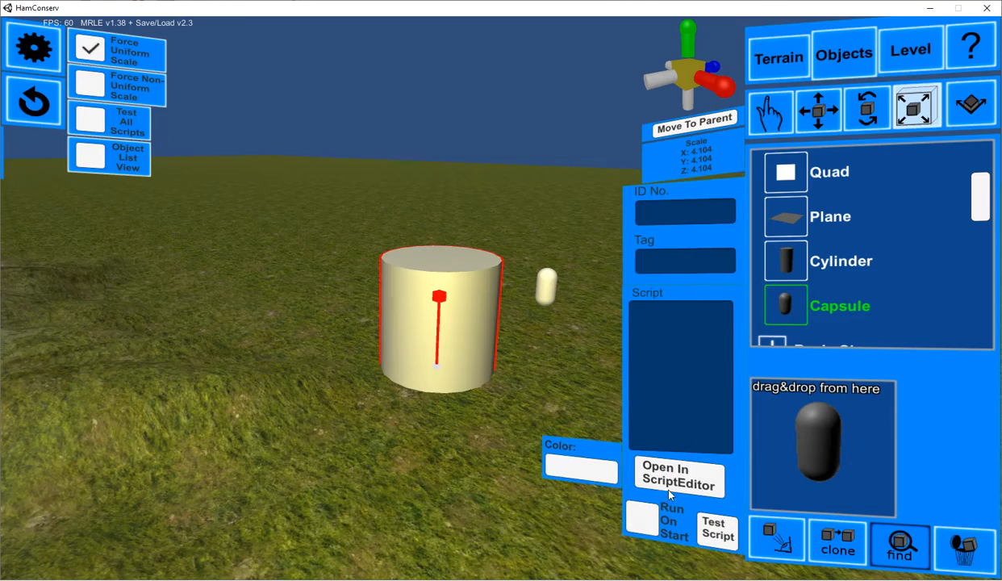
{"action": "left_click", "coordinate": [586, 475]}
{"action": "left_click_drag", "start_coordinate": [510, 488], "coordinate": [502, 488]}
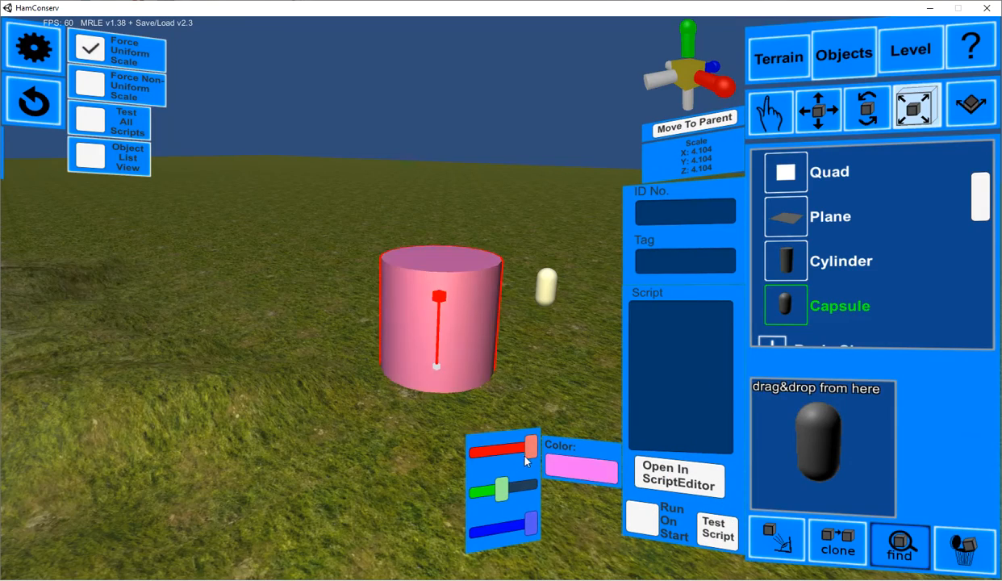
{"action": "left_click_drag", "start_coordinate": [529, 445], "coordinate": [448, 453]}
Delete the recolored cylinder, the sphere and the cube from the level.
{"action": "left_click", "coordinate": [962, 551]}
{"action": "left_click", "coordinate": [552, 331]}
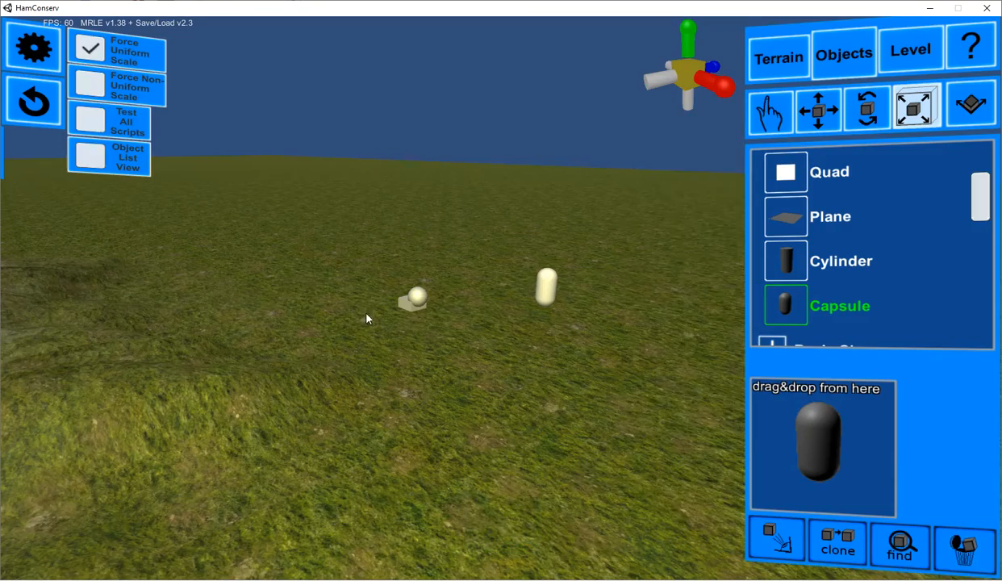
{"action": "left_click", "coordinate": [418, 297]}
{"action": "left_click", "coordinate": [962, 550]}
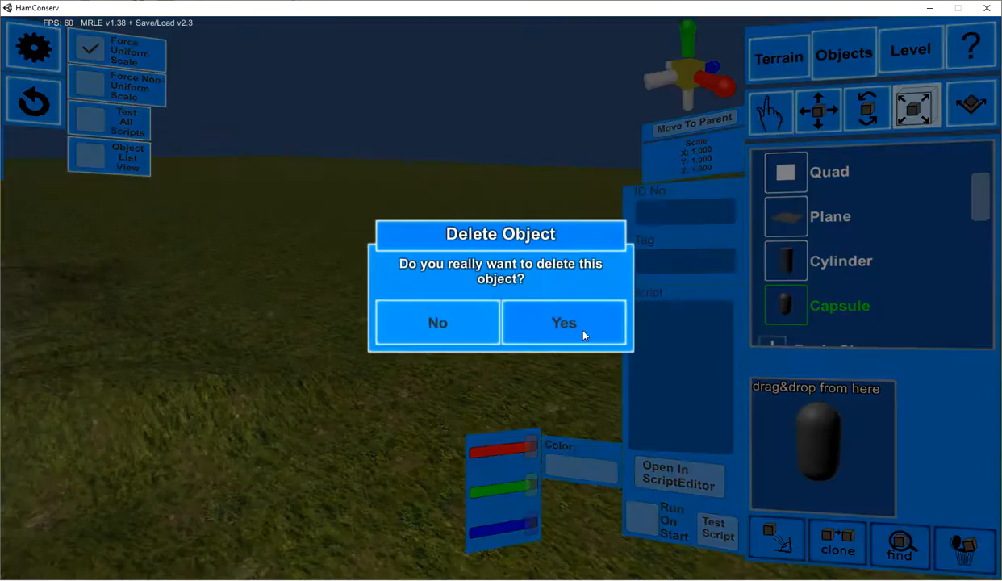
{"action": "left_click", "coordinate": [552, 331]}
{"action": "left_click", "coordinate": [414, 302]}
{"action": "left_click", "coordinate": [962, 550]}
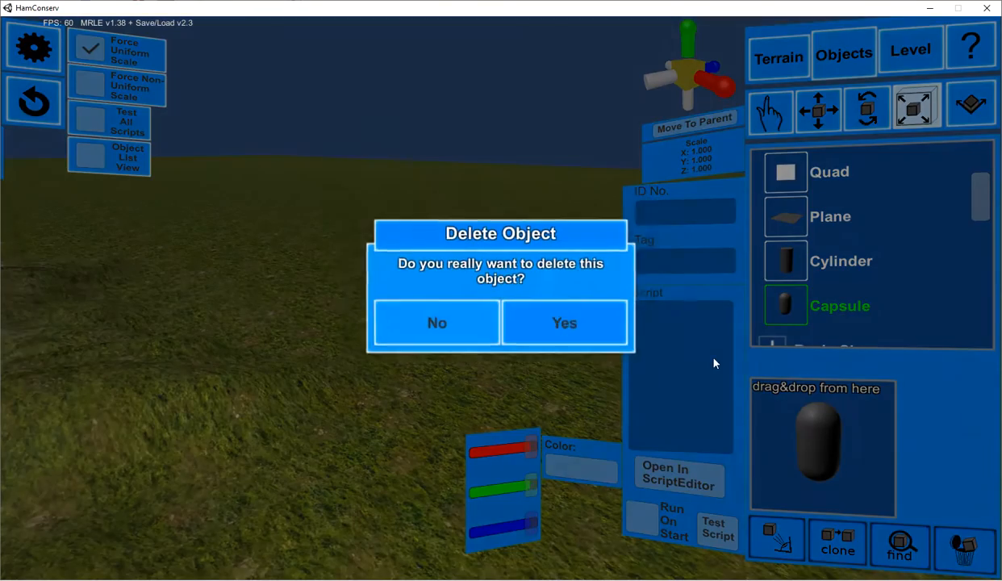
{"action": "left_click", "coordinate": [565, 327]}
Place a Plane on the terrain and raise it above the grass to about Y 5.11.
{"action": "left_click_drag", "start_coordinate": [781, 217], "coordinate": [356, 194]}
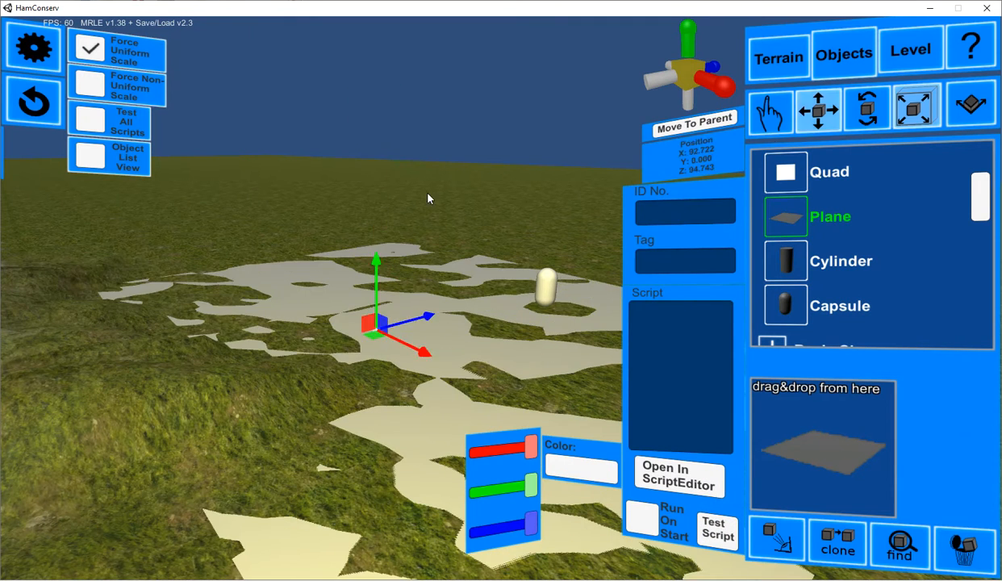
{"action": "left_click_drag", "start_coordinate": [374, 248], "coordinate": [391, 8]}
{"action": "left_click", "coordinate": [400, 213]}
{"action": "left_click", "coordinate": [349, 87]}
{"action": "left_click_drag", "start_coordinate": [376, 59], "coordinate": [390, 144]}
Place a Cylinder on the plane and a Capsule on top of it, with the capsule at about Y 6.95.
{"action": "left_click_drag", "start_coordinate": [793, 266], "coordinate": [278, 269]}
{"action": "left_click", "coordinate": [772, 300]}
{"action": "left_click_drag", "start_coordinate": [301, 208], "coordinate": [288, 231]}
{"action": "left_click_drag", "start_coordinate": [281, 163], "coordinate": [273, 122]}
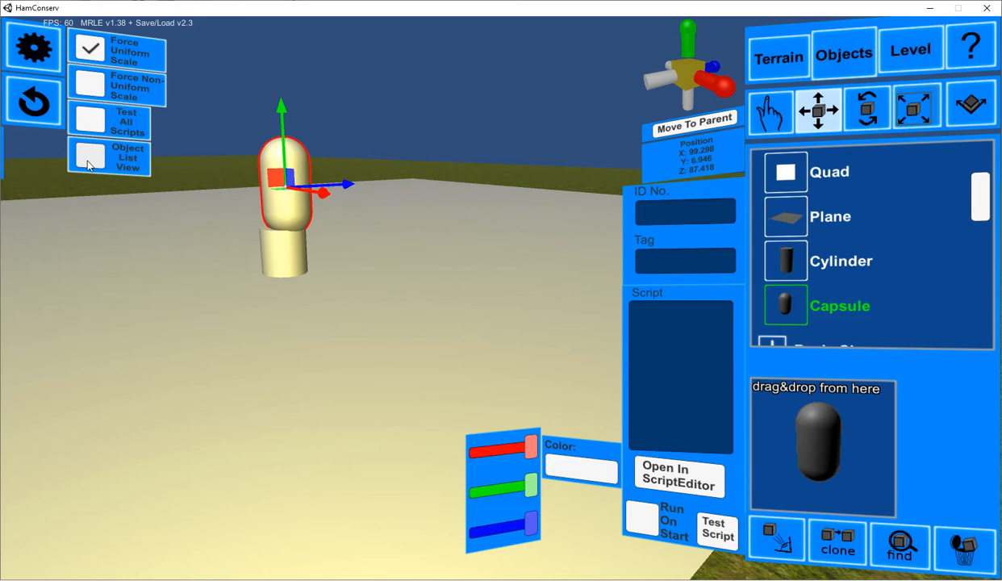
Show the object list and parent the Capsule to the Cylinder and the Cylinder to the Plane.
{"action": "left_click", "coordinate": [92, 159]}
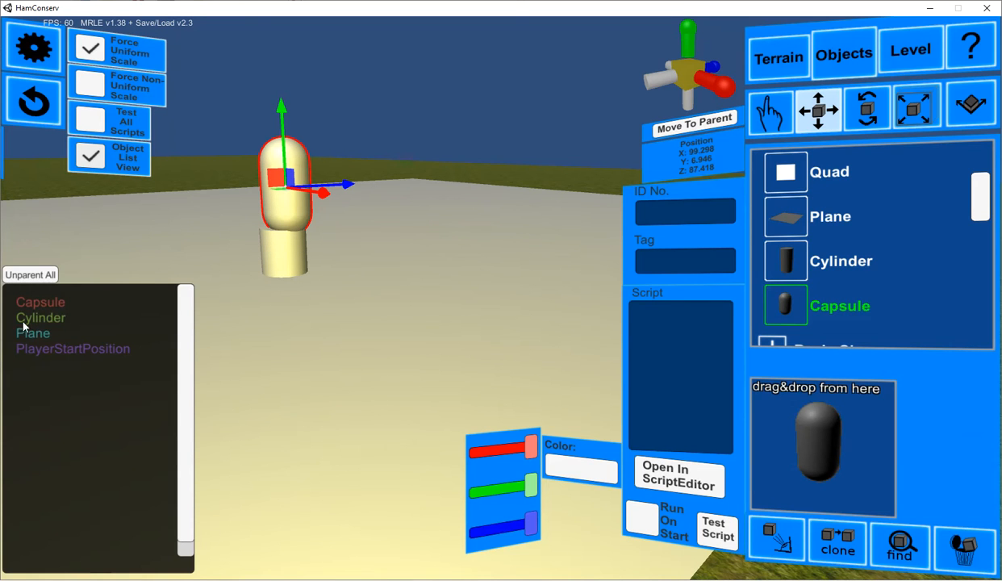
{"action": "left_click_drag", "start_coordinate": [28, 320], "coordinate": [32, 332]}
{"action": "left_click", "coordinate": [33, 307]}
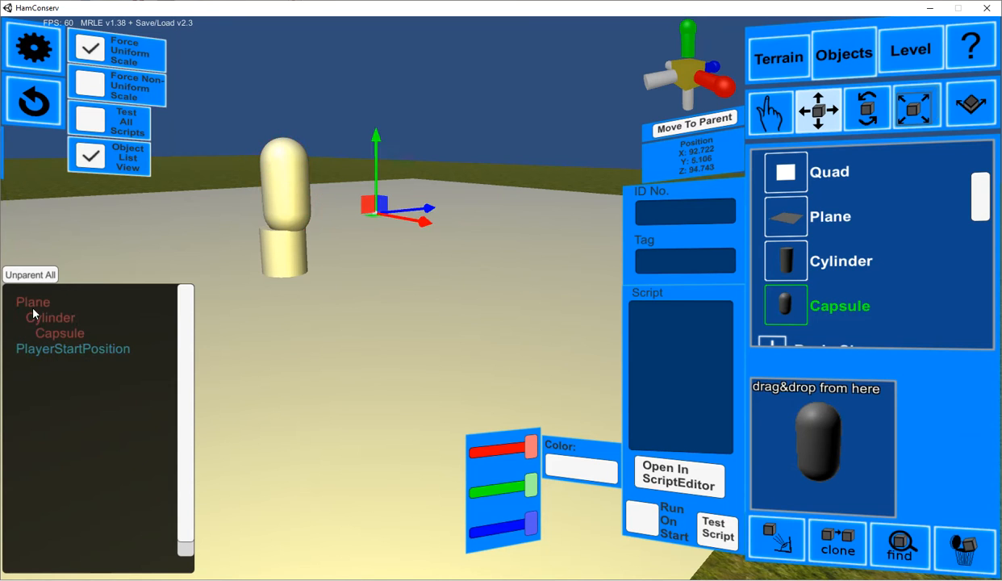
Move the plane with its children, then shift the cylinder with its capsule across the plane.
{"action": "left_click_drag", "start_coordinate": [425, 217], "coordinate": [82, 344]}
{"action": "left_click", "coordinate": [64, 319]}
{"action": "left_click_drag", "start_coordinate": [281, 232], "coordinate": [321, 254]}
{"action": "left_click", "coordinate": [79, 332]}
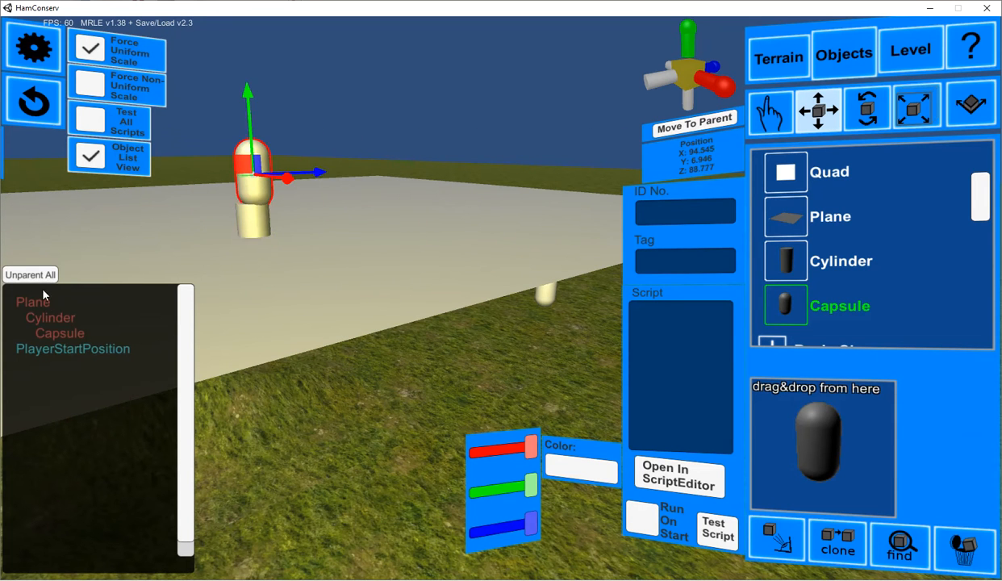
Delete the capsule, the plane and the cylinder, and hide the object list.
{"action": "left_click", "coordinate": [962, 547]}
{"action": "left_click", "coordinate": [565, 325]}
{"action": "left_click", "coordinate": [267, 299]}
{"action": "left_click", "coordinate": [962, 548]}
{"action": "left_click", "coordinate": [565, 325]}
{"action": "left_click", "coordinate": [252, 236]}
{"action": "left_click", "coordinate": [962, 545]}
{"action": "left_click", "coordinate": [565, 325]}
{"action": "left_click", "coordinate": [89, 155]}
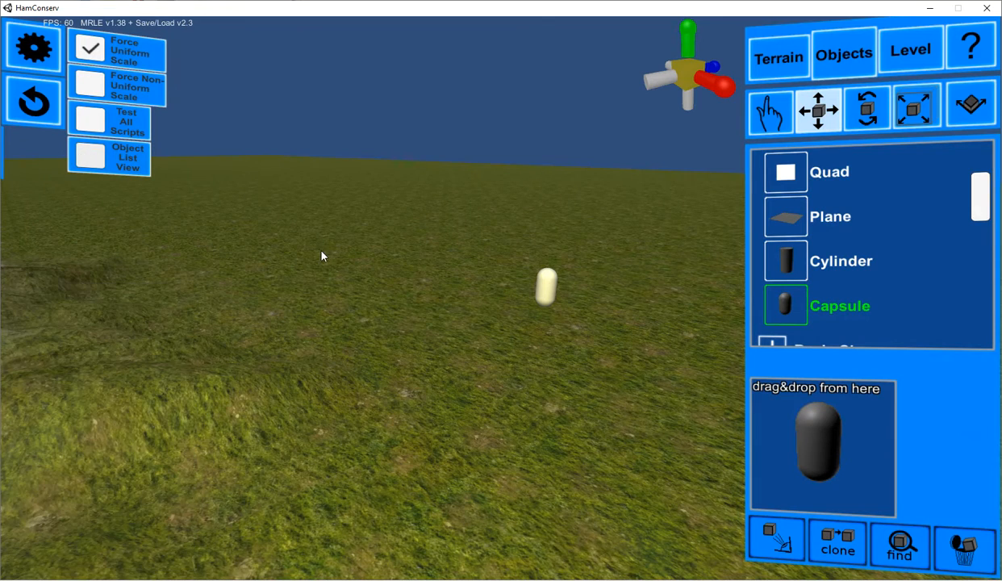
Place a Mixing Barrel from Basic Shapes on the grass, raised to about Y 2.45, and delete it.
{"action": "scroll", "coordinate": [804, 218], "scroll_direction": "up", "scroll_amount": 2}
{"action": "scroll", "coordinate": [952, 194], "scroll_direction": "up", "scroll_amount": 3}
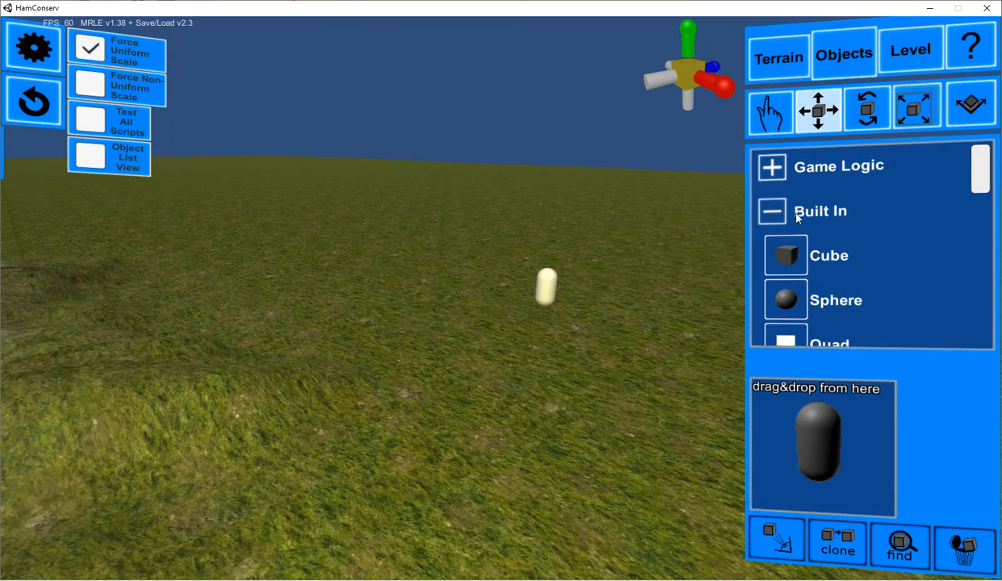
{"action": "left_click", "coordinate": [773, 212]}
{"action": "left_click", "coordinate": [773, 255]}
{"action": "scroll", "coordinate": [982, 206], "scroll_direction": "down", "scroll_amount": 3}
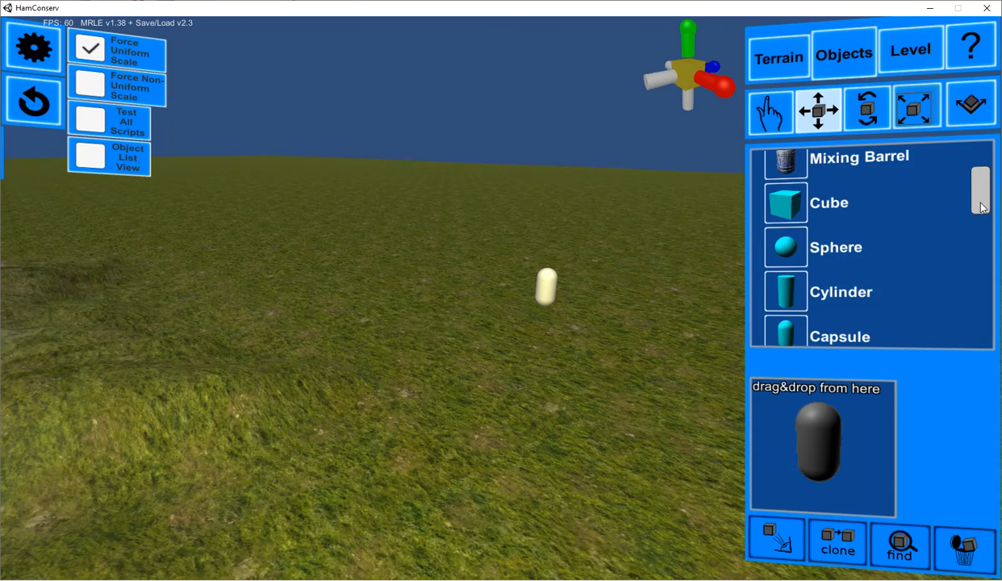
{"action": "left_click", "coordinate": [795, 176]}
{"action": "left_click_drag", "start_coordinate": [823, 424], "coordinate": [363, 343]}
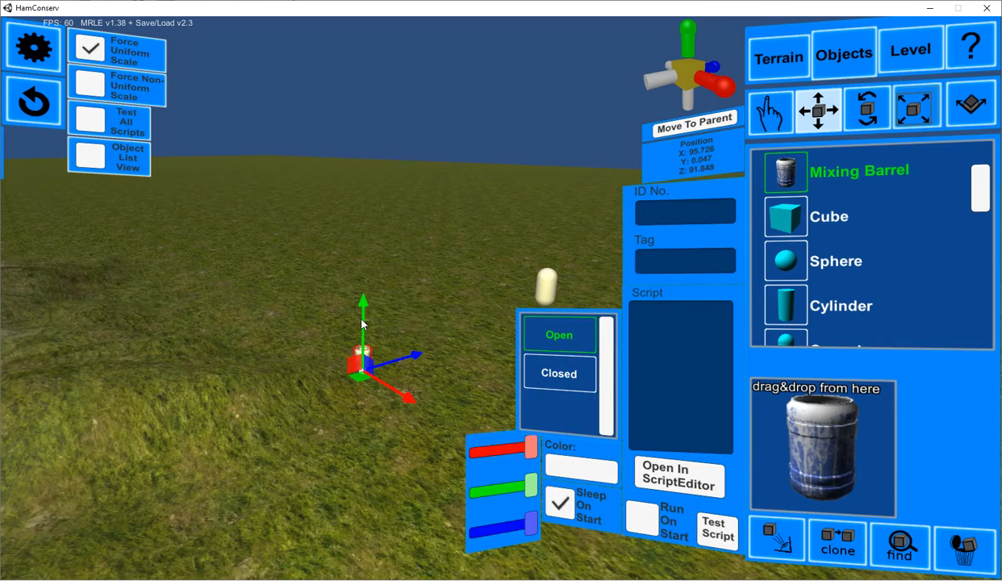
{"action": "left_click_drag", "start_coordinate": [363, 289], "coordinate": [359, 286]}
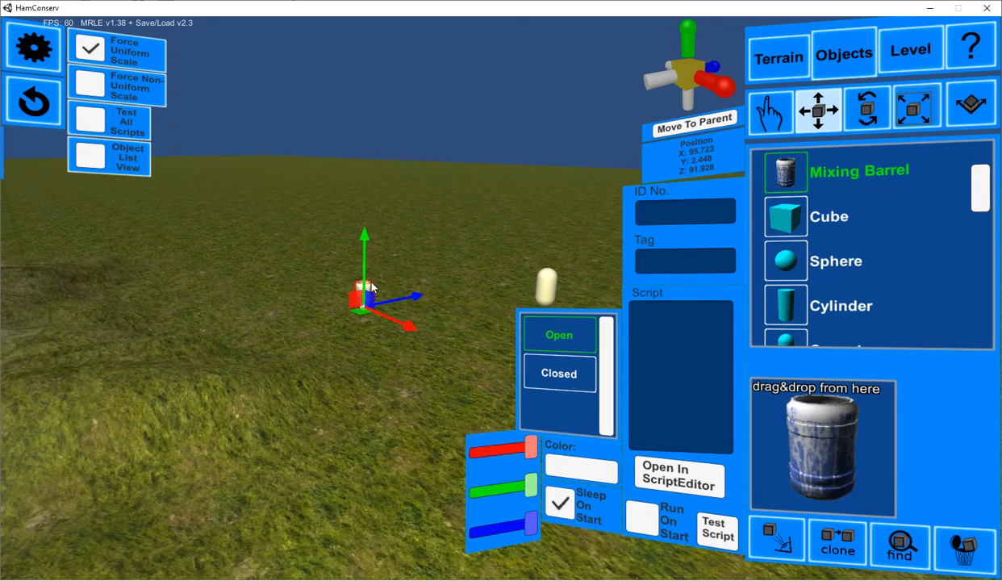
{"action": "left_click", "coordinate": [992, 555]}
{"action": "left_click", "coordinate": [558, 317]}
Place a Star from Basic Shapes on the grass and delete it again.
{"action": "left_click", "coordinate": [795, 219]}
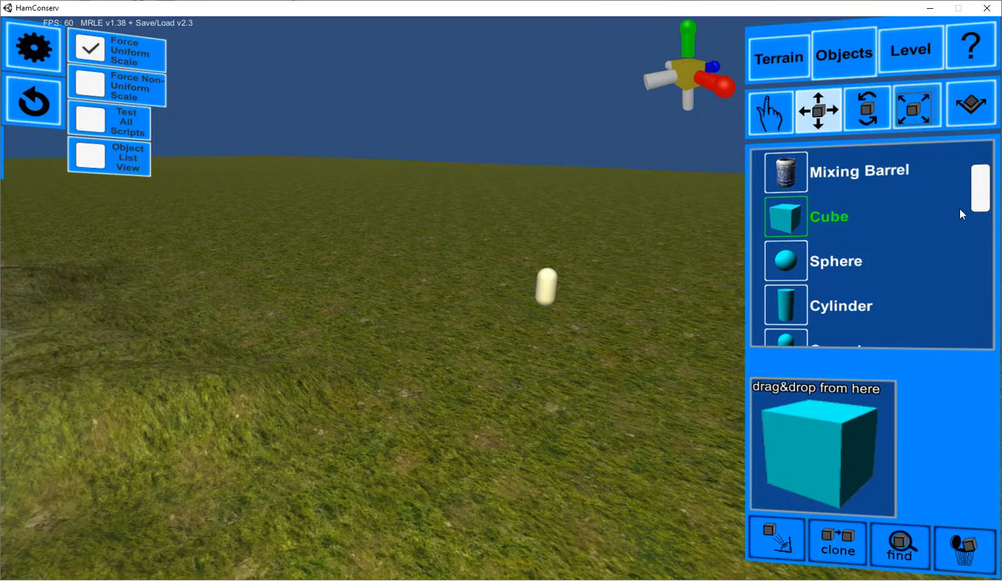
{"action": "scroll", "coordinate": [903, 241], "scroll_direction": "down", "scroll_amount": 3}
{"action": "left_click", "coordinate": [795, 279]}
{"action": "left_click", "coordinate": [786, 218]}
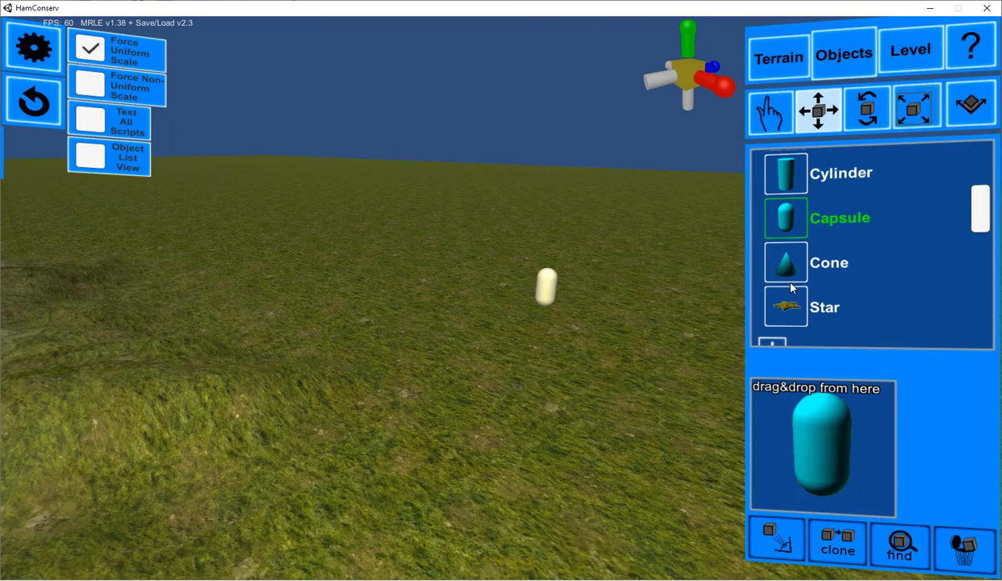
{"action": "left_click", "coordinate": [789, 323]}
{"action": "left_click_drag", "start_coordinate": [571, 424], "coordinate": [484, 395]}
{"action": "left_click", "coordinate": [957, 543]}
{"action": "left_click", "coordinate": [558, 323]}
Browse the Cameras category and preview the Basic Camera and the additional display cameras.
{"action": "left_click_drag", "start_coordinate": [990, 218], "coordinate": [977, 189]}
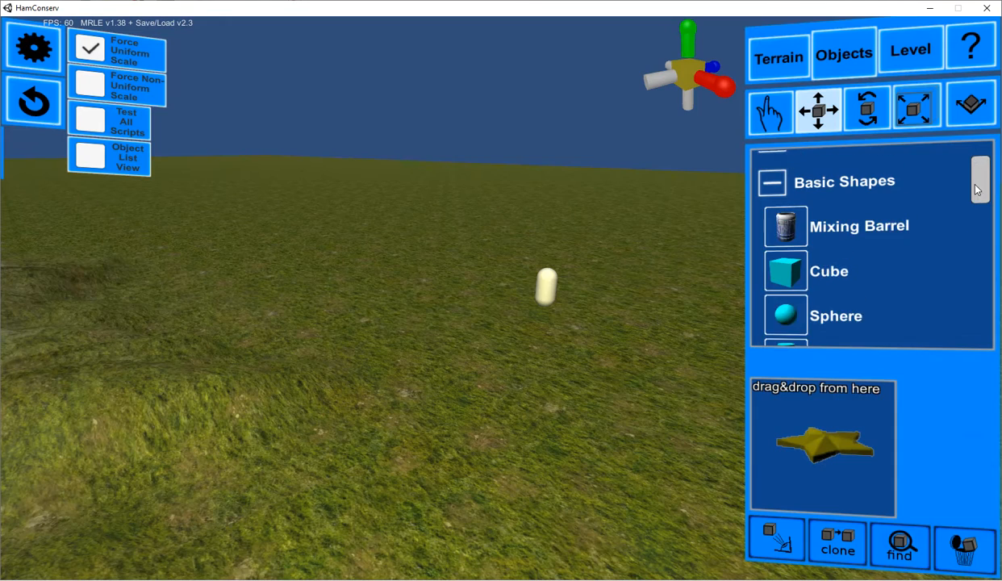
{"action": "left_click", "coordinate": [773, 184]}
{"action": "left_click", "coordinate": [772, 228]}
{"action": "scroll", "coordinate": [980, 195], "scroll_direction": "down", "scroll_amount": 1}
{"action": "left_click", "coordinate": [888, 230]}
{"action": "scroll", "coordinate": [991, 185], "scroll_direction": "down", "scroll_amount": 3}
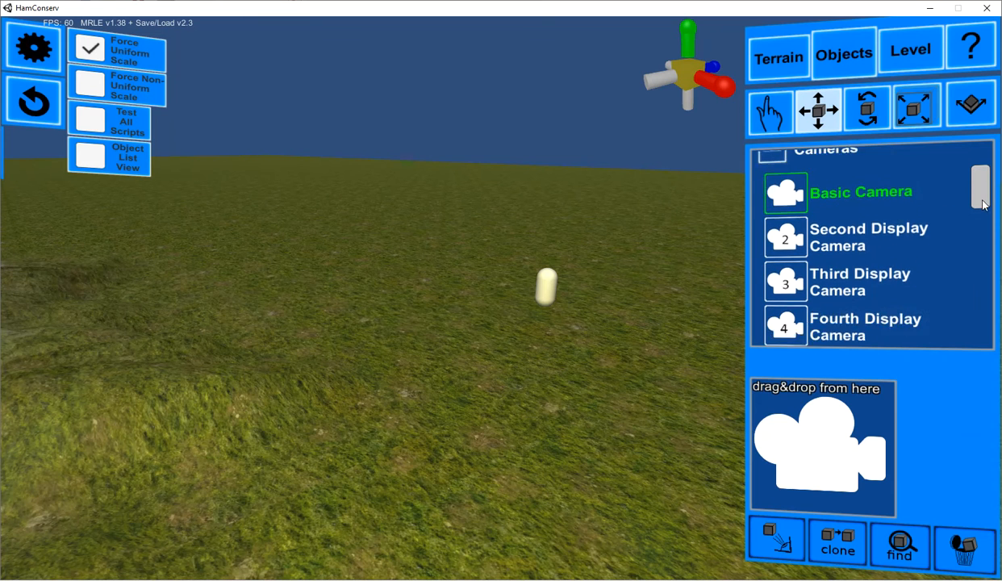
{"action": "left_click", "coordinate": [798, 198]}
{"action": "left_click", "coordinate": [773, 242]}
{"action": "left_click", "coordinate": [787, 289]}
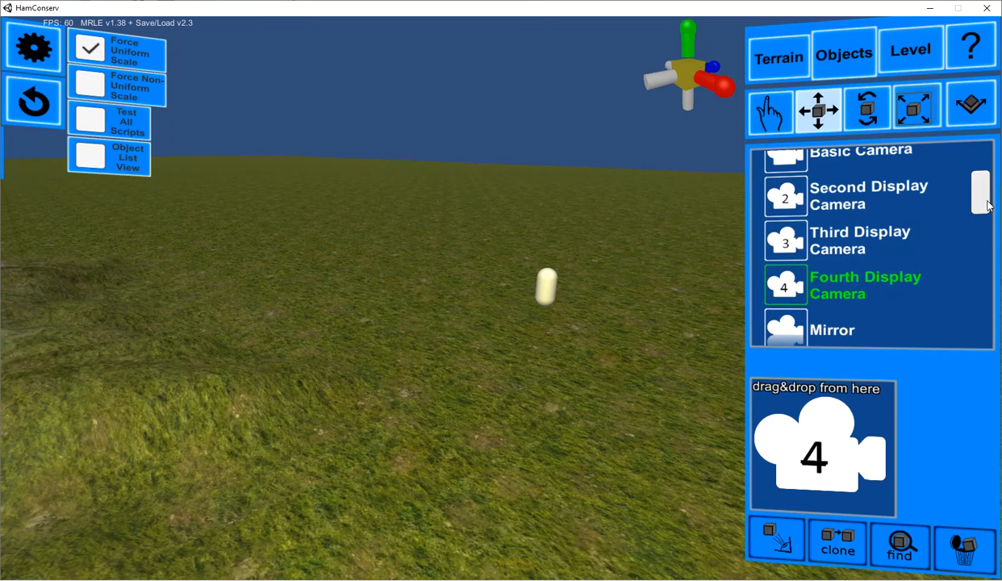
Place a Mirror on the grass near the player start and raise it to about Y 4.17.
{"action": "scroll", "coordinate": [982, 229], "scroll_direction": "down", "scroll_amount": 3}
{"action": "left_click", "coordinate": [807, 204]}
{"action": "left_click_drag", "start_coordinate": [831, 419], "coordinate": [404, 283]}
{"action": "left_click_drag", "start_coordinate": [406, 244], "coordinate": [409, 167]}
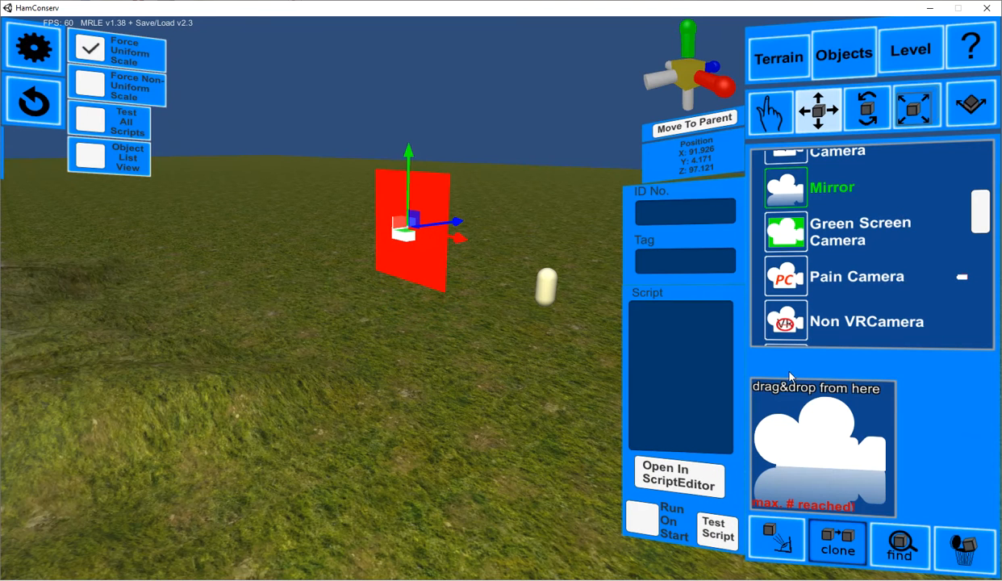
Rotate the mirror to face the view and tilt down toward the grass, and move it to about X 86, Y 10.25, Z 96.84.
{"action": "left_click", "coordinate": [868, 109]}
{"action": "left_click_drag", "start_coordinate": [443, 246], "coordinate": [324, 252]}
{"action": "left_click", "coordinate": [401, 227]}
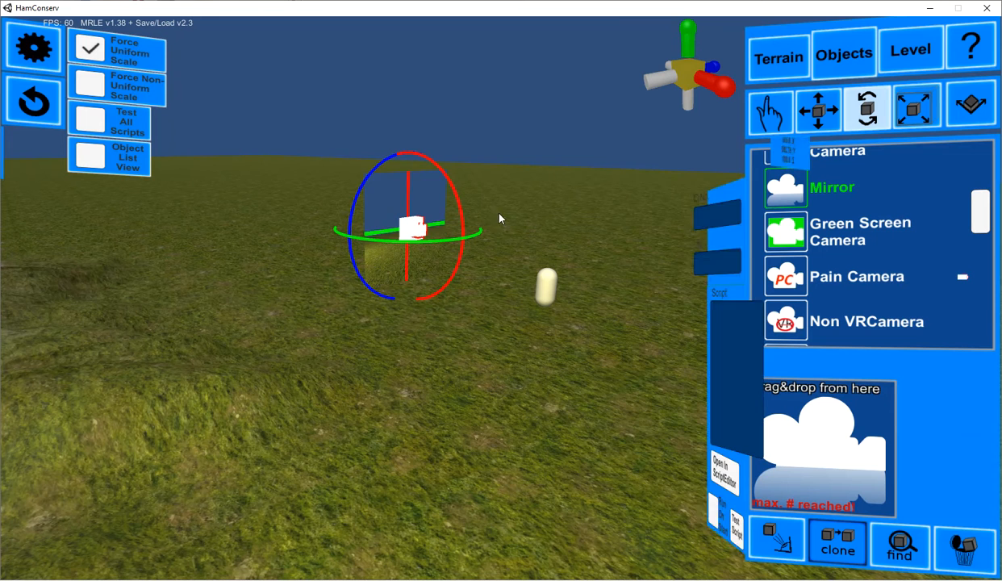
{"action": "left_click_drag", "start_coordinate": [464, 175], "coordinate": [452, 210]}
{"action": "left_click", "coordinate": [809, 111]}
{"action": "left_click_drag", "start_coordinate": [436, 160], "coordinate": [461, 98]}
{"action": "left_click_drag", "start_coordinate": [466, 203], "coordinate": [356, 121]}
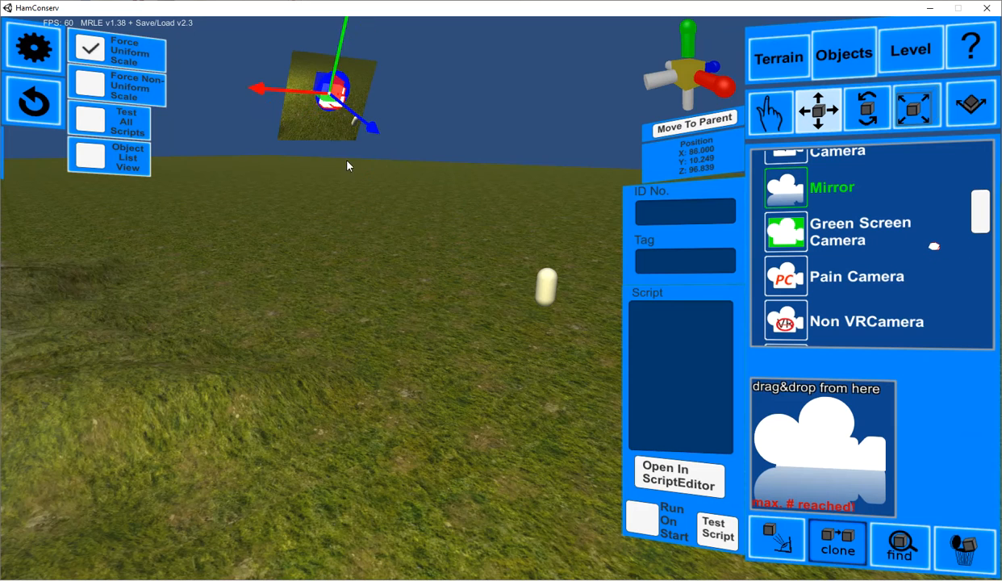
Delete the mirror from the level.
{"action": "left_click", "coordinate": [322, 251]}
{"action": "left_click", "coordinate": [330, 98]}
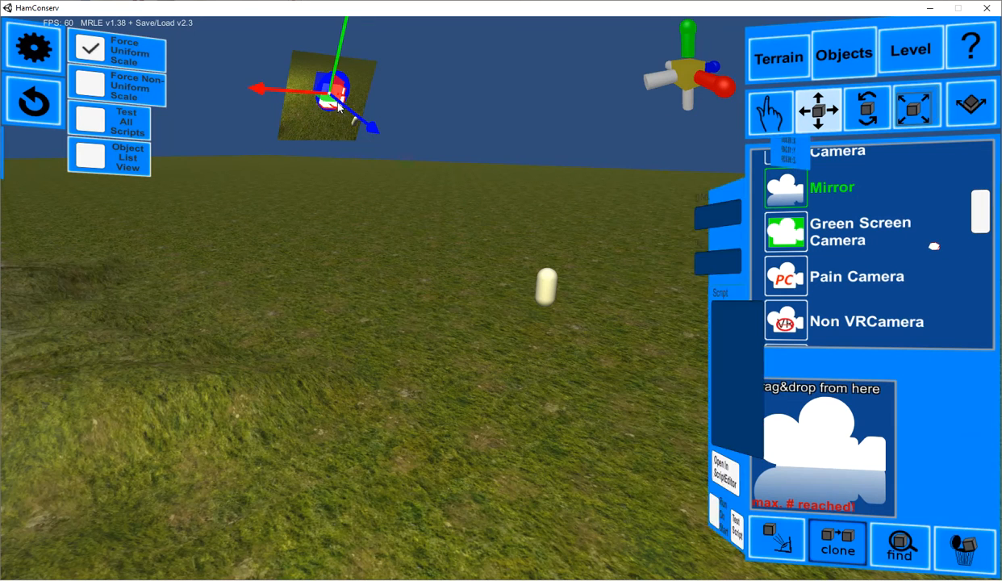
{"action": "left_click", "coordinate": [968, 565]}
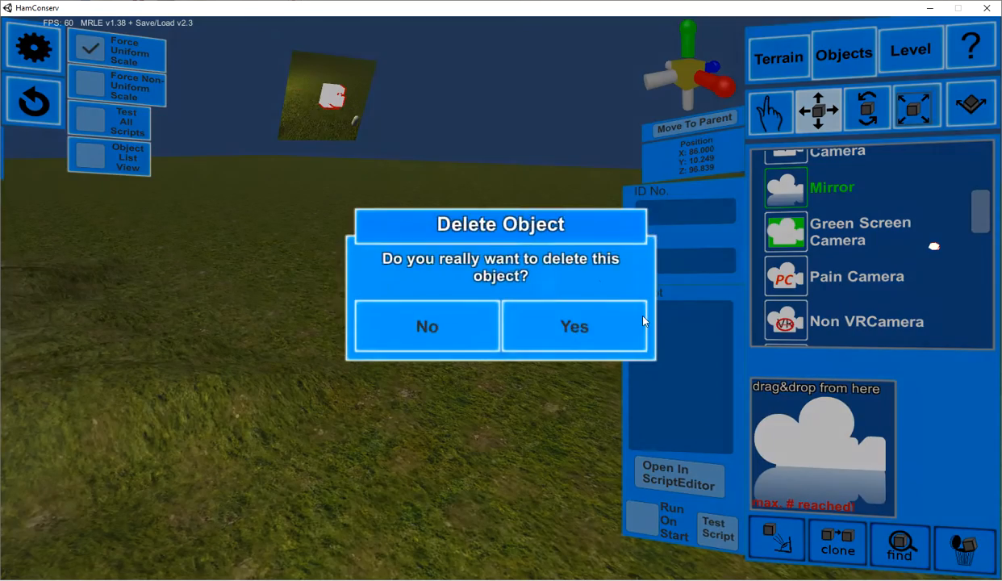
{"action": "left_click", "coordinate": [579, 318]}
Examine the remaining entries of the Cameras category, previewing the VRCamera and the fourth display camera.
{"action": "scroll", "coordinate": [980, 242], "scroll_direction": "down", "scroll_amount": 1}
{"action": "scroll", "coordinate": [982, 242], "scroll_direction": "down", "scroll_amount": 3}
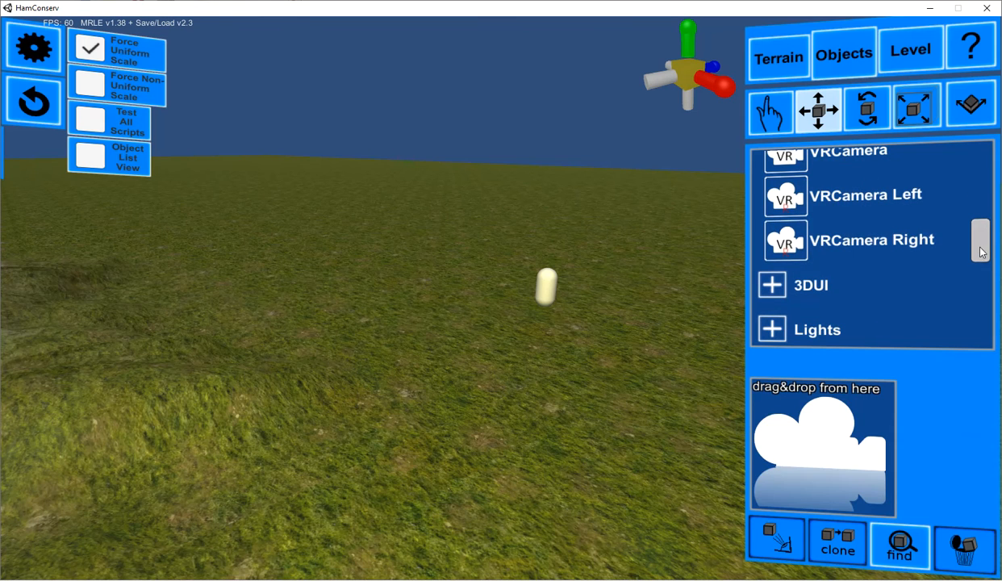
{"action": "left_click", "coordinate": [843, 232]}
{"action": "scroll", "coordinate": [851, 156], "scroll_direction": "up", "scroll_amount": 8}
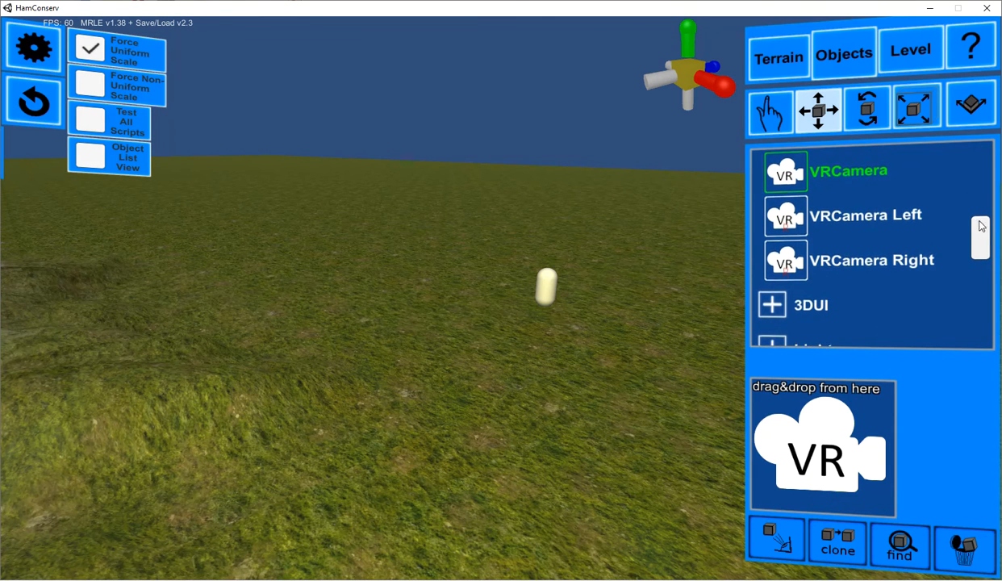
{"action": "left_click", "coordinate": [803, 304]}
{"action": "left_click", "coordinate": [809, 335]}
{"action": "mouse_move", "coordinate": [982, 197]}
{"action": "left_mouse_down"}
{"action": "mouse_move", "coordinate": [980, 211]}
{"action": "mouse_move", "coordinate": [981, 184]}
{"action": "left_mouse_up"}
{"action": "left_click", "coordinate": [948, 252]}
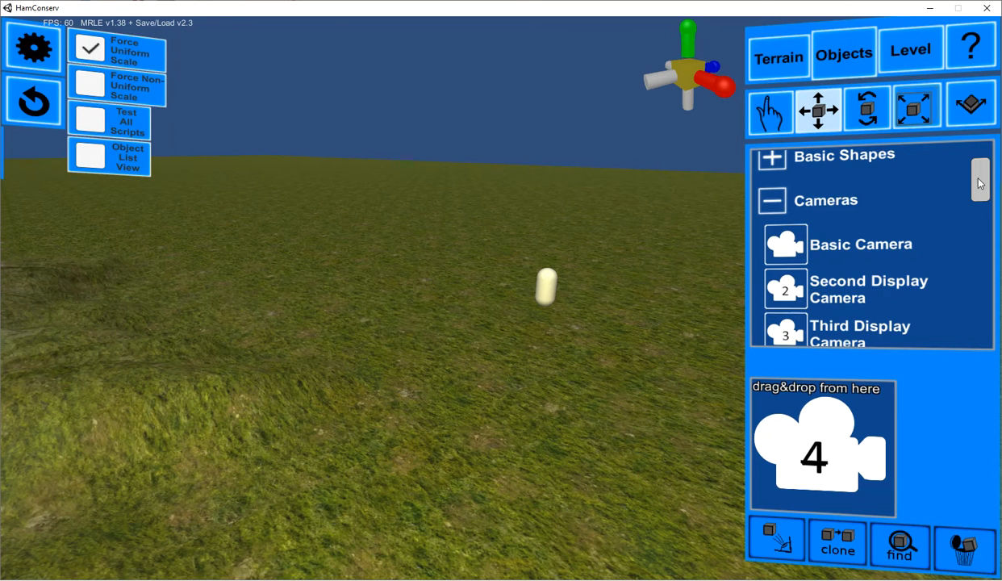
Collapse Cameras and browse the 3DUI category, previewing the Text Right and button elements.
{"action": "left_click", "coordinate": [772, 201]}
{"action": "left_click", "coordinate": [776, 255]}
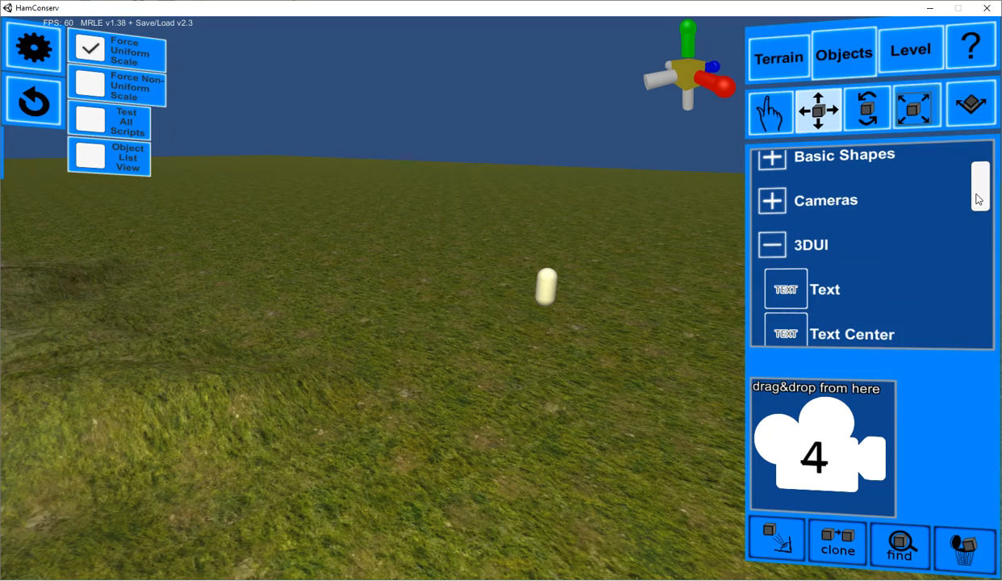
{"action": "scroll", "coordinate": [893, 204], "scroll_direction": "down", "scroll_amount": 2}
{"action": "left_click", "coordinate": [809, 220]}
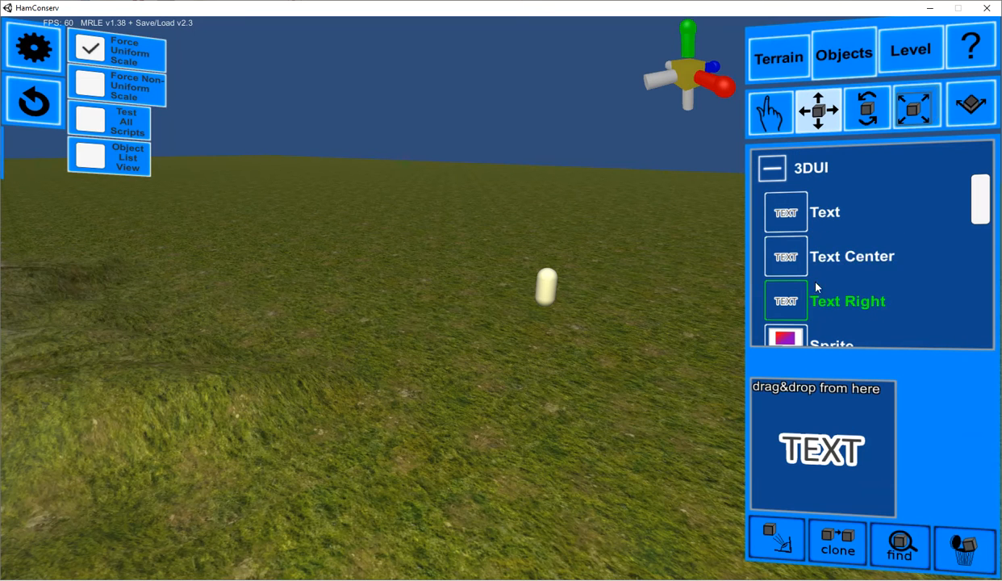
{"action": "mouse_move", "coordinate": [986, 197]}
{"action": "left_mouse_down"}
{"action": "mouse_move", "coordinate": [987, 220]}
{"action": "mouse_move", "coordinate": [983, 208]}
{"action": "left_mouse_up"}
{"action": "left_click", "coordinate": [798, 232]}
{"action": "left_click", "coordinate": [803, 279]}
{"action": "left_click", "coordinate": [792, 199]}
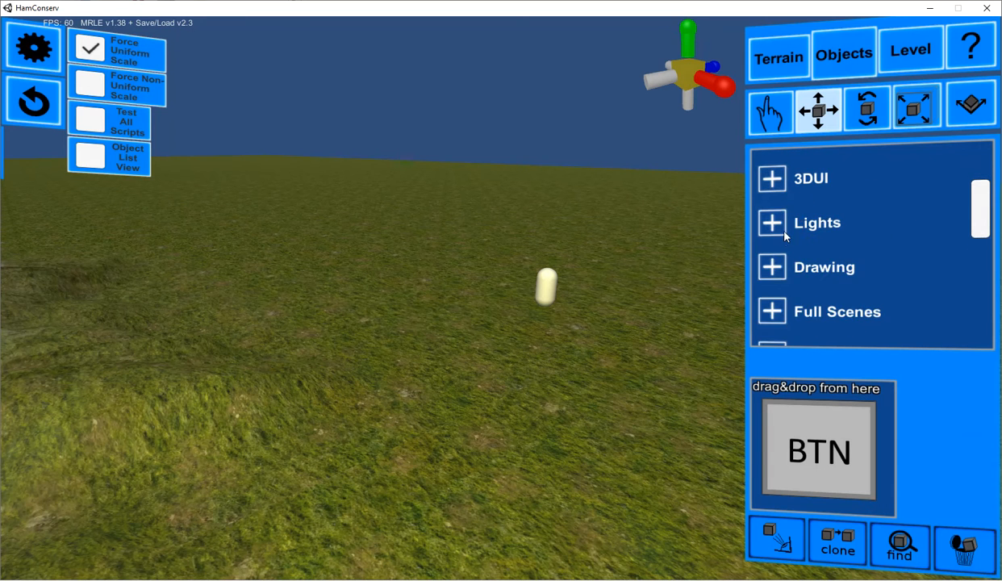
Place a Directional Light from the Lights category on the grass, rotate it and delete it.
{"action": "left_click", "coordinate": [787, 236]}
{"action": "left_click", "coordinate": [772, 264]}
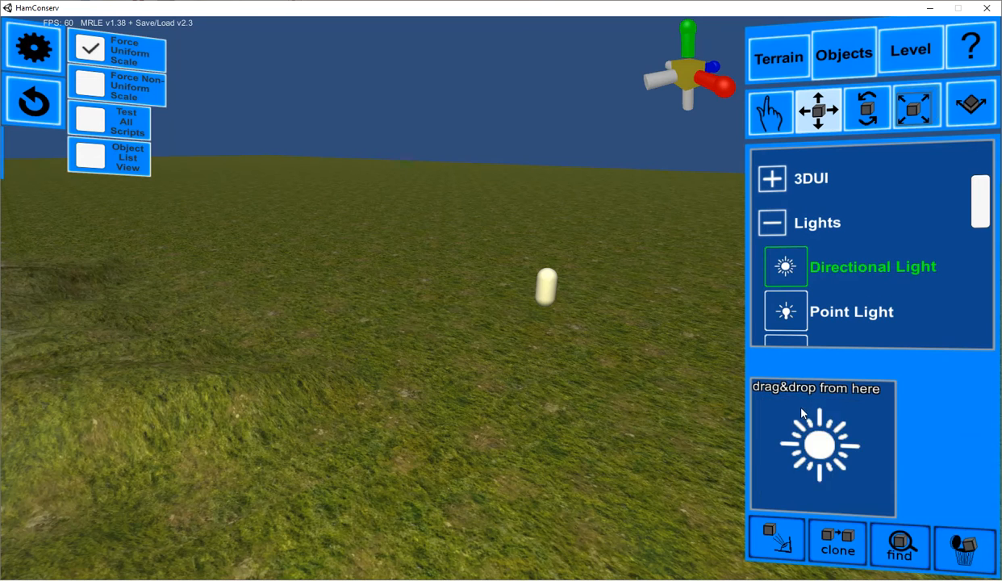
{"action": "left_click_drag", "start_coordinate": [819, 442], "coordinate": [421, 321]}
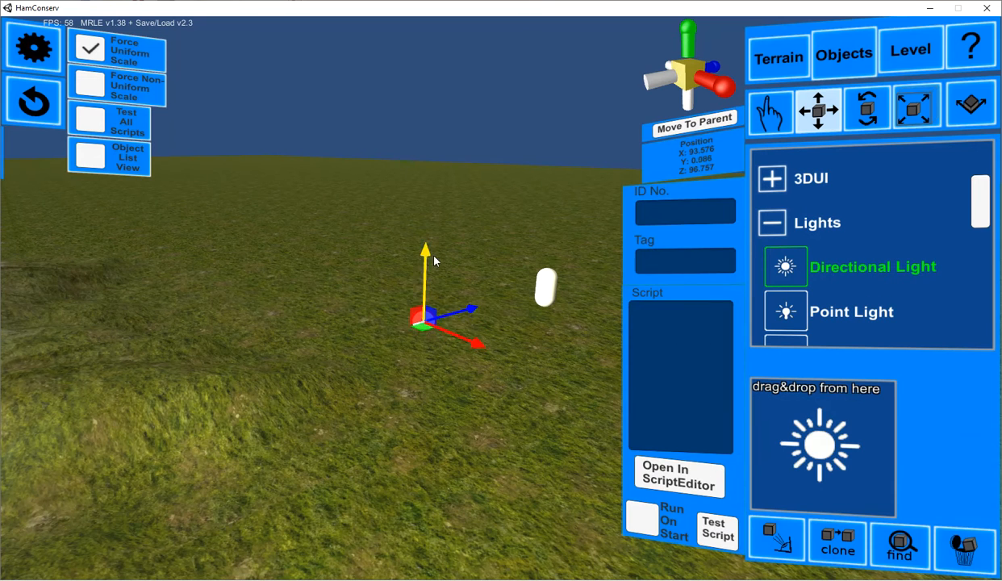
{"action": "left_click", "coordinate": [851, 124]}
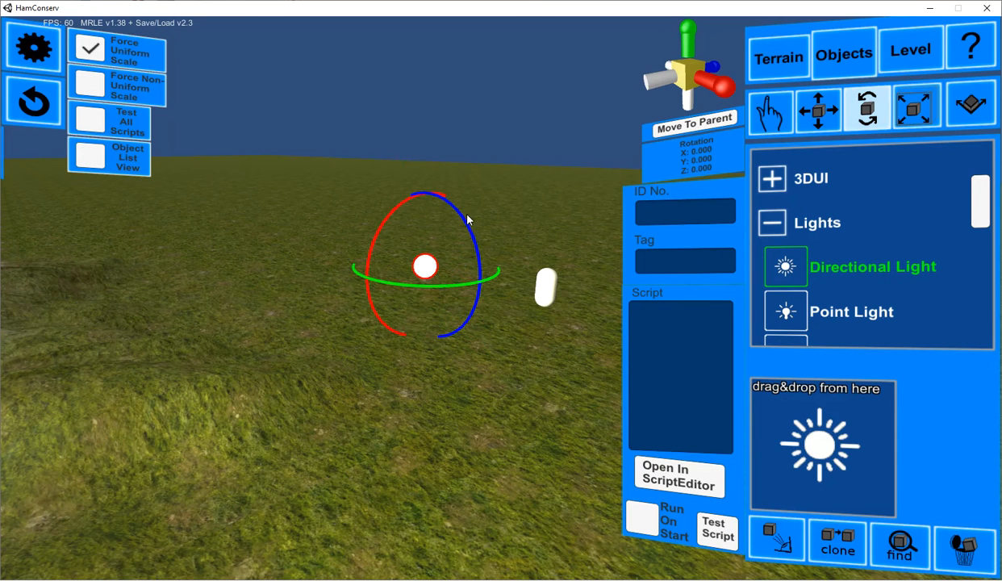
{"action": "left_click_drag", "start_coordinate": [399, 214], "coordinate": [347, 259]}
{"action": "left_click", "coordinate": [960, 542]}
{"action": "left_click", "coordinate": [587, 332]}
Place a Point Light above the grass, scale it uniformly to about 6.59 and delete it.
{"action": "left_click", "coordinate": [766, 322]}
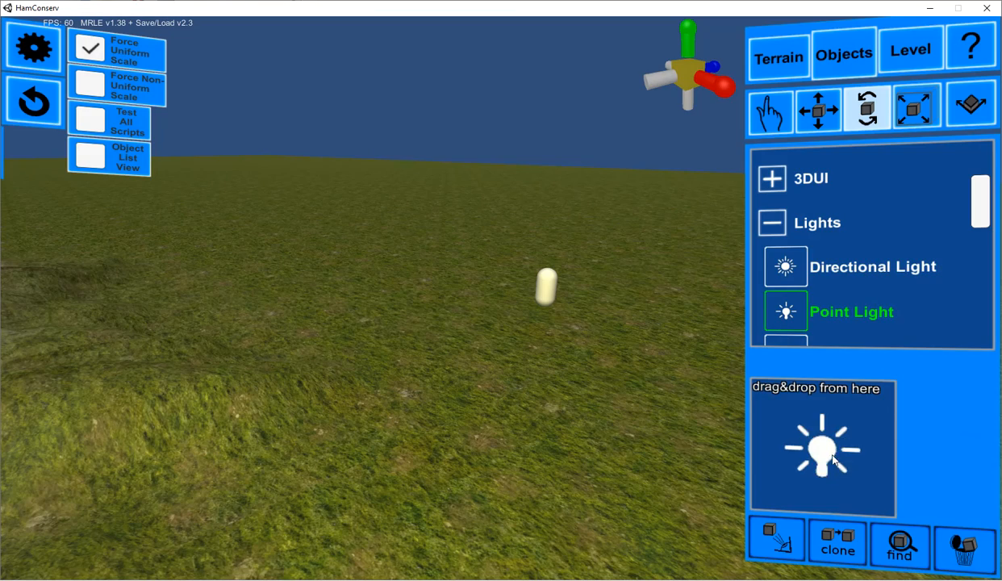
{"action": "left_click", "coordinate": [362, 299]}
{"action": "key", "text": "w"}
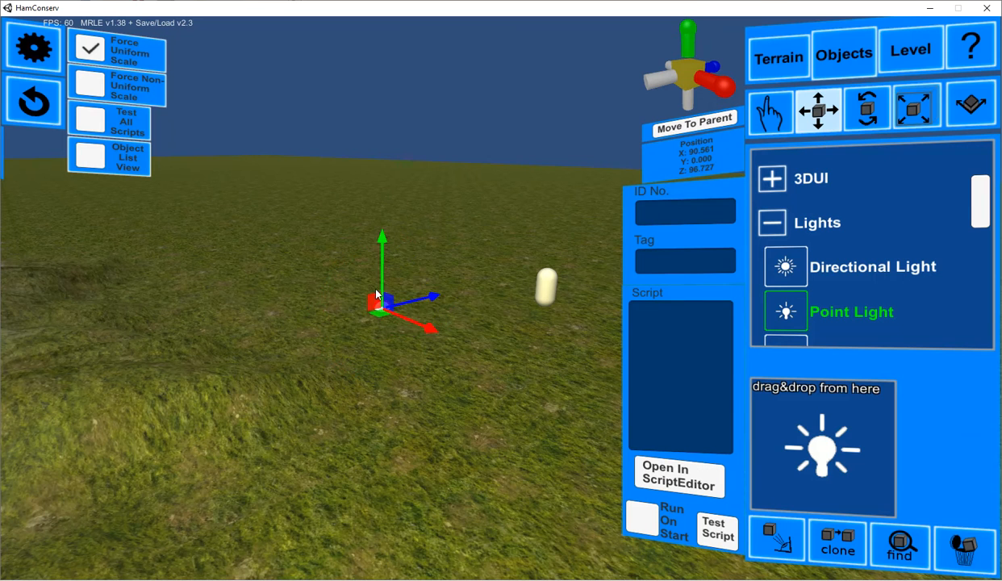
{"action": "left_click_drag", "start_coordinate": [375, 214], "coordinate": [363, 136]}
{"action": "key", "text": "r"}
{"action": "left_click", "coordinate": [957, 539]}
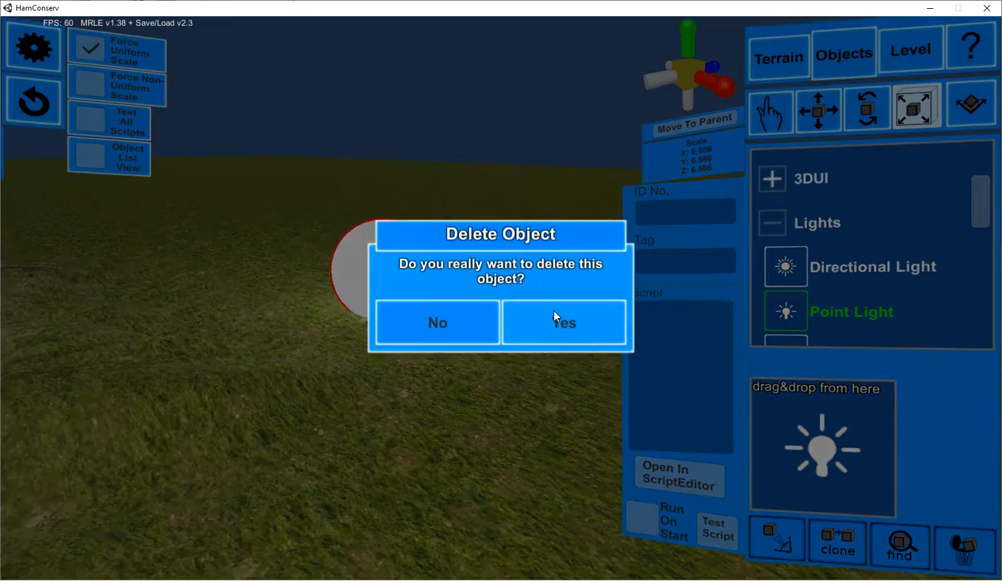
{"action": "left_click", "coordinate": [555, 313]}
Place a Spot Light, raise it above the grass and rotate it to about X 89.6 so it shines downward.
{"action": "left_click_drag", "start_coordinate": [980, 216], "coordinate": [980, 245]}
{"action": "left_click", "coordinate": [847, 206]}
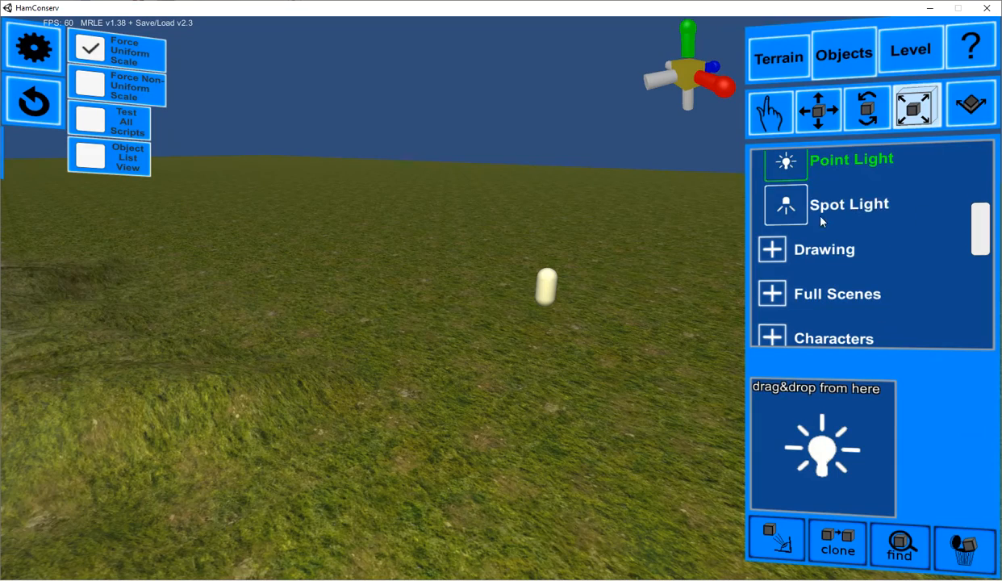
{"action": "left_click_drag", "start_coordinate": [492, 326], "coordinate": [494, 323]}
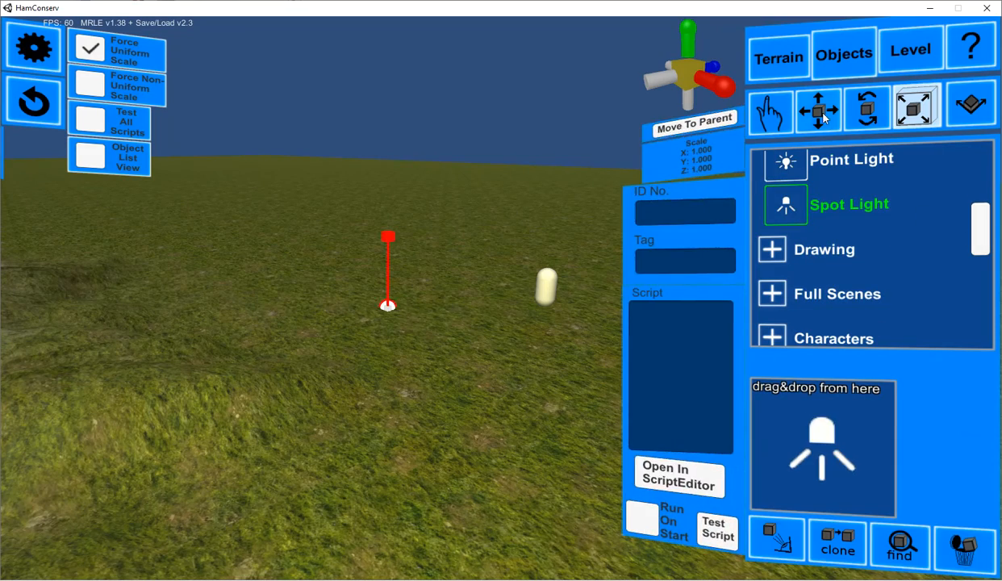
{"action": "left_click", "coordinate": [867, 108]}
{"action": "left_click_drag", "start_coordinate": [338, 142], "coordinate": [575, 44]}
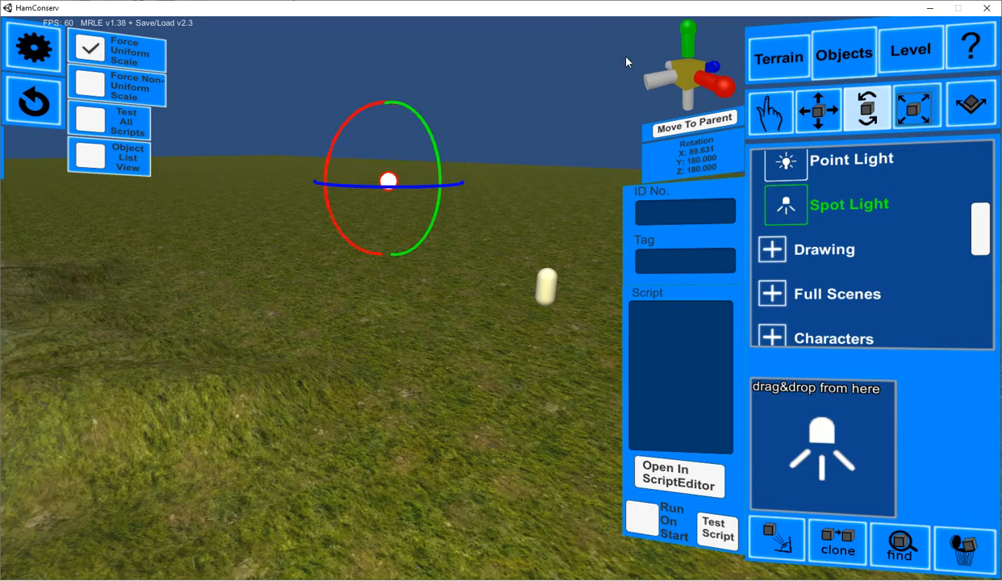
Scale the spot light up, tilt it to about X 58.7 so its beam shifts across the grass, and delete it.
{"action": "left_click", "coordinate": [910, 110]}
{"action": "left_click_drag", "start_coordinate": [440, 181], "coordinate": [638, 230]}
{"action": "left_click", "coordinate": [860, 117]}
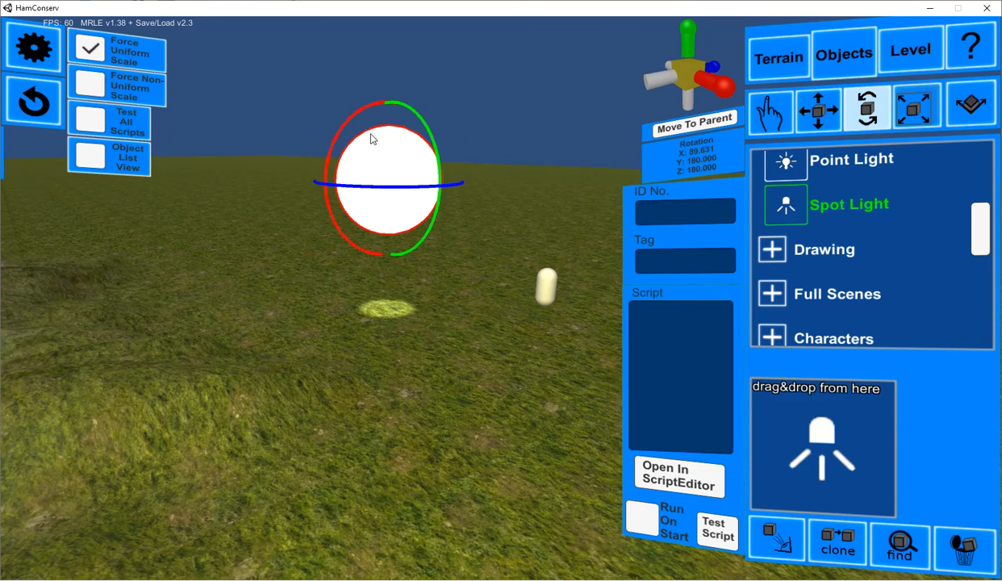
{"action": "left_click_drag", "start_coordinate": [341, 133], "coordinate": [447, 129]}
{"action": "left_click", "coordinate": [946, 553]}
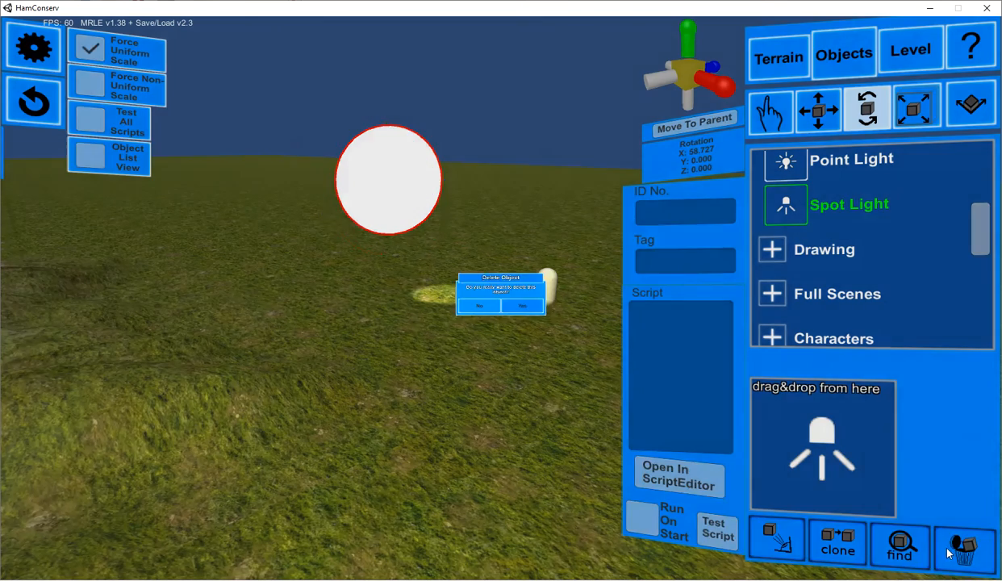
{"action": "left_click", "coordinate": [565, 323]}
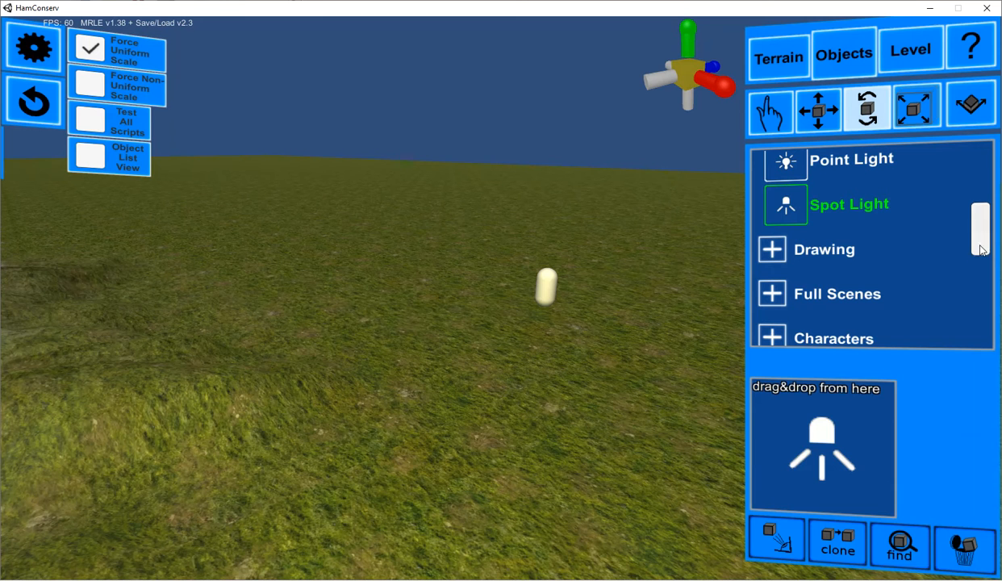
Collapse Lights and browse the line and particle objects in the Drawing category.
{"action": "scroll", "coordinate": [981, 252], "scroll_direction": "up", "scroll_amount": 5}
{"action": "left_click", "coordinate": [883, 240]}
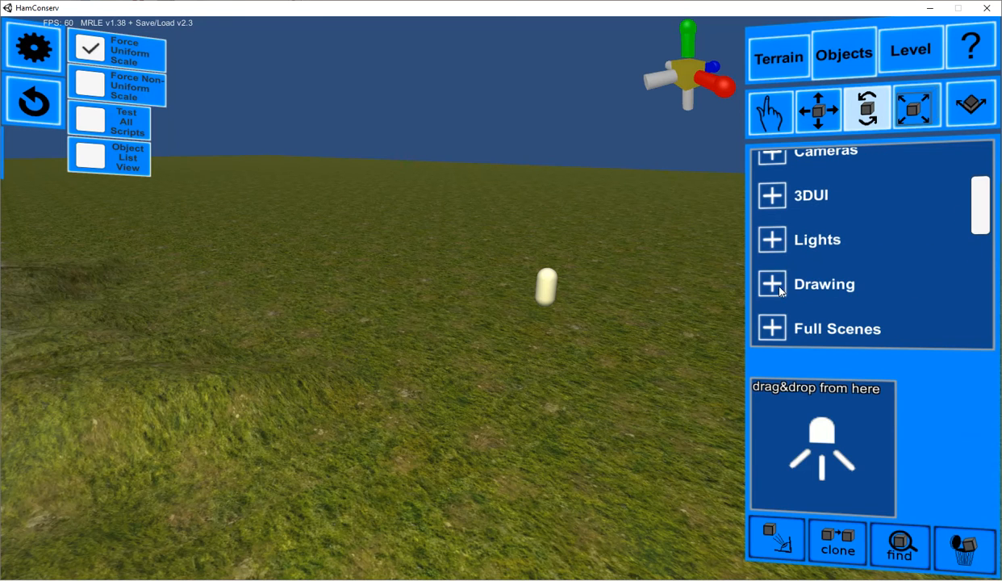
{"action": "scroll", "coordinate": [987, 222], "scroll_direction": "down", "scroll_amount": 3}
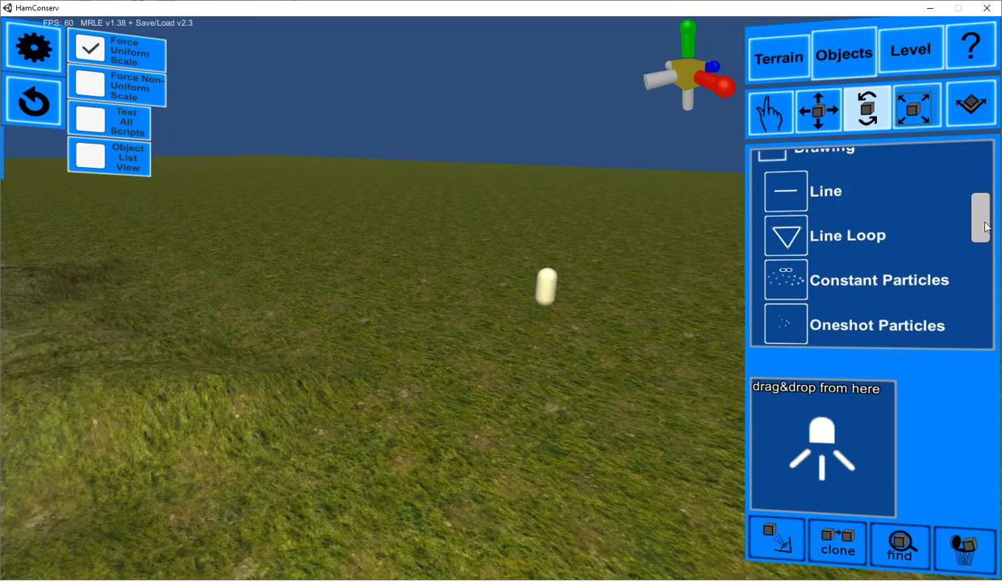
{"action": "left_click", "coordinate": [799, 248]}
{"action": "left_click", "coordinate": [775, 278]}
{"action": "left_click", "coordinate": [773, 249]}
{"action": "mouse_move", "coordinate": [984, 223]}
{"action": "left_mouse_down"}
{"action": "mouse_move", "coordinate": [980, 237]}
{"action": "mouse_move", "coordinate": [977, 229]}
{"action": "left_mouse_up"}
Place a Constant Particles emitter on the grass, scale it uniformly to about 6.93 and delete it.
{"action": "left_click", "coordinate": [789, 251]}
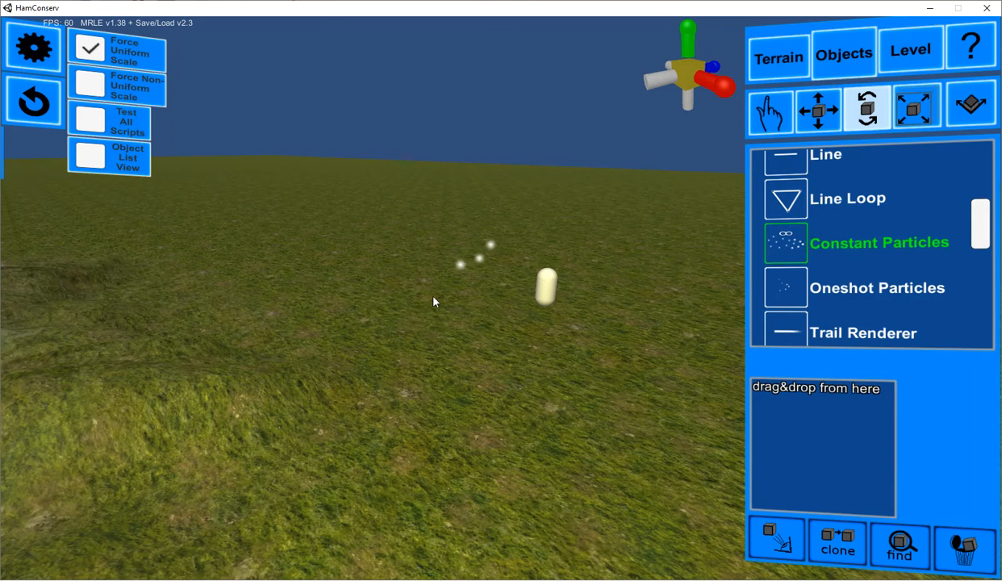
{"action": "left_click", "coordinate": [409, 302]}
{"action": "key", "text": "r"}
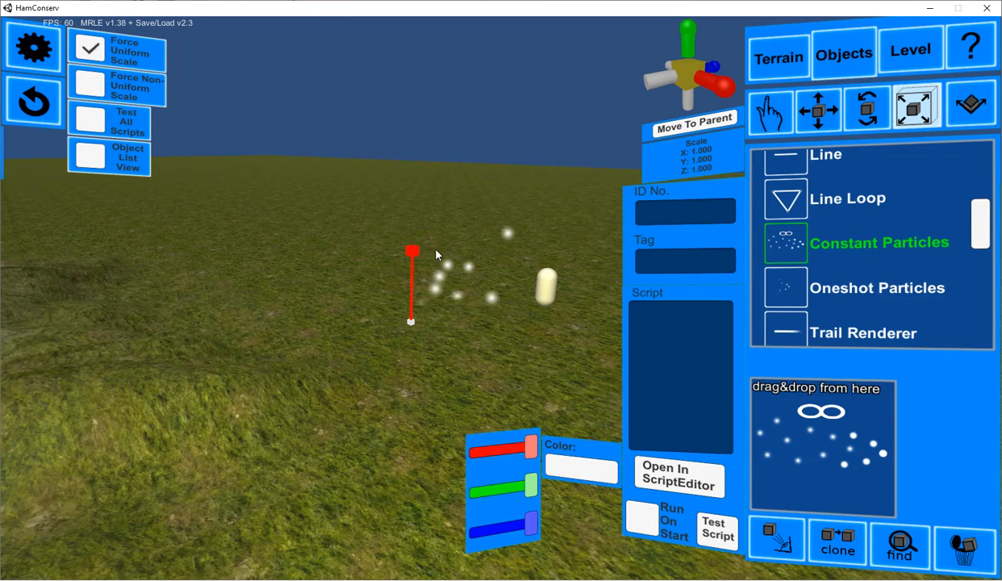
{"action": "left_click_drag", "start_coordinate": [411, 251], "coordinate": [441, 38]}
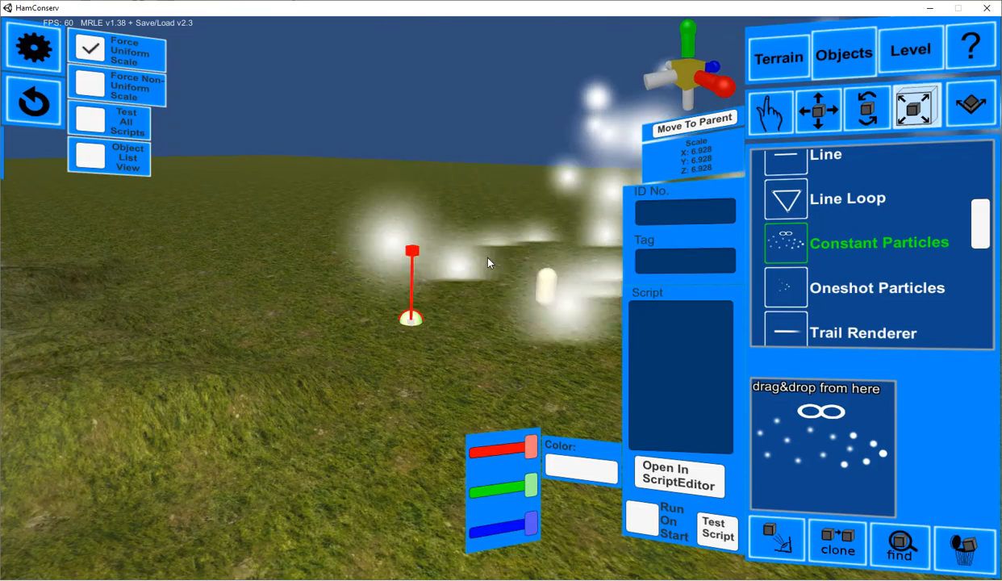
{"action": "key", "text": "Delete"}
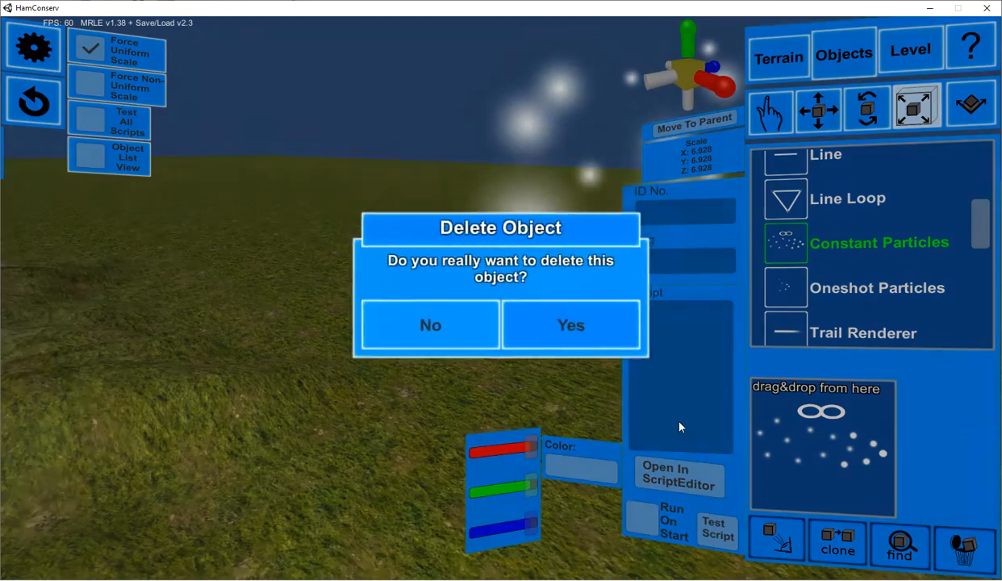
{"action": "left_click", "coordinate": [553, 316]}
Place a Oneshot Particles emitter on the grass to watch its burst, and delete it.
{"action": "left_click", "coordinate": [790, 286]}
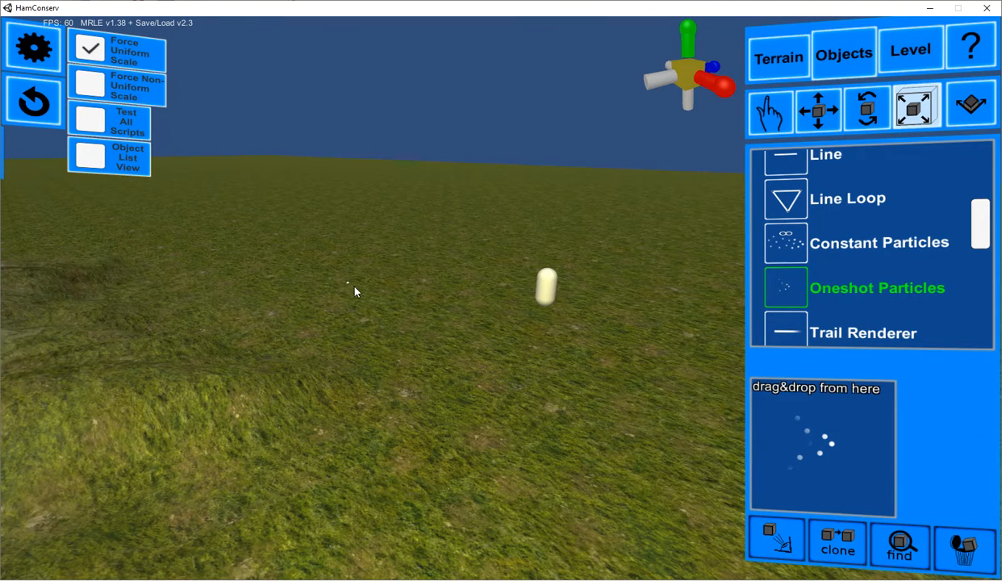
{"action": "left_click", "coordinate": [349, 287]}
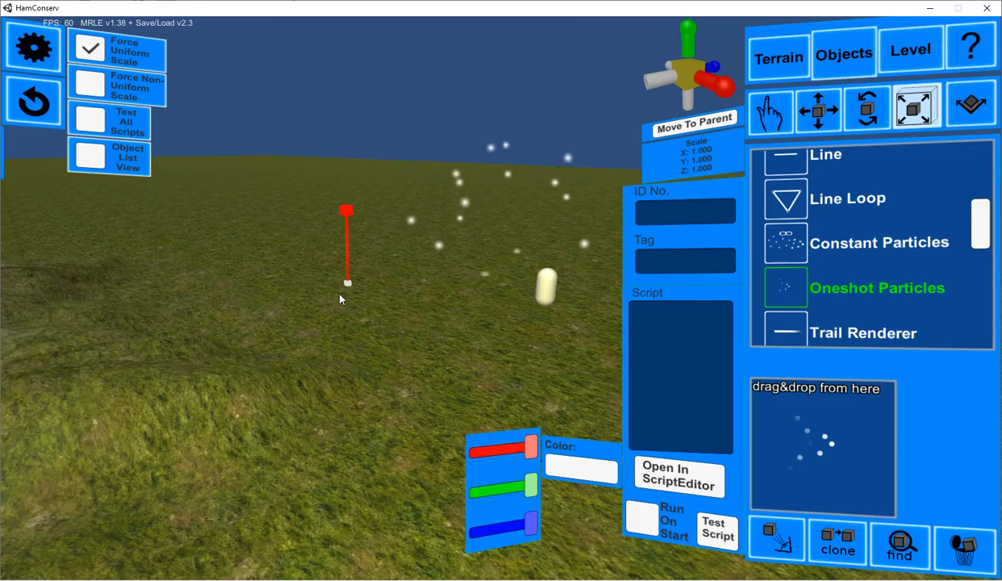
{"action": "left_click", "coordinate": [965, 549]}
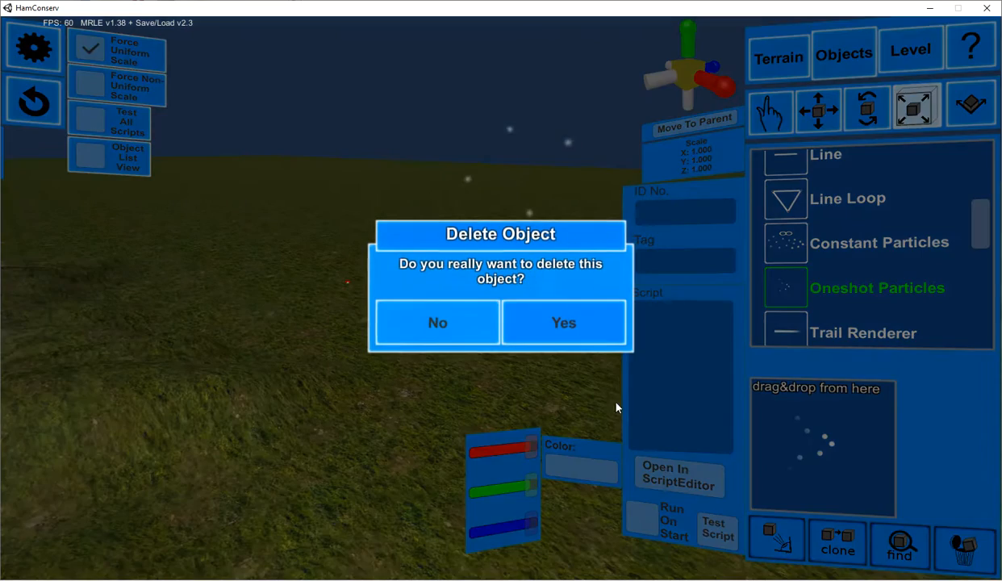
{"action": "left_click", "coordinate": [573, 323]}
Sweep a Trail Renderer across the grass to draw trails, place it at about X 71.6, Z 111.1 and delete it.
{"action": "left_click", "coordinate": [782, 337]}
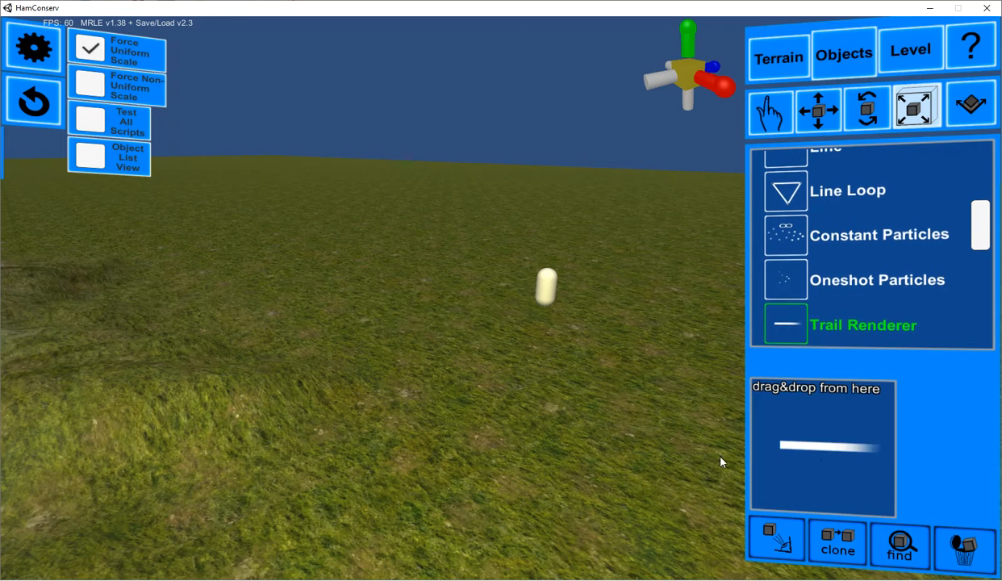
{"action": "left_click_drag", "start_coordinate": [820, 465], "coordinate": [383, 373]}
{"action": "left_click_drag", "start_coordinate": [439, 280], "coordinate": [207, 227]}
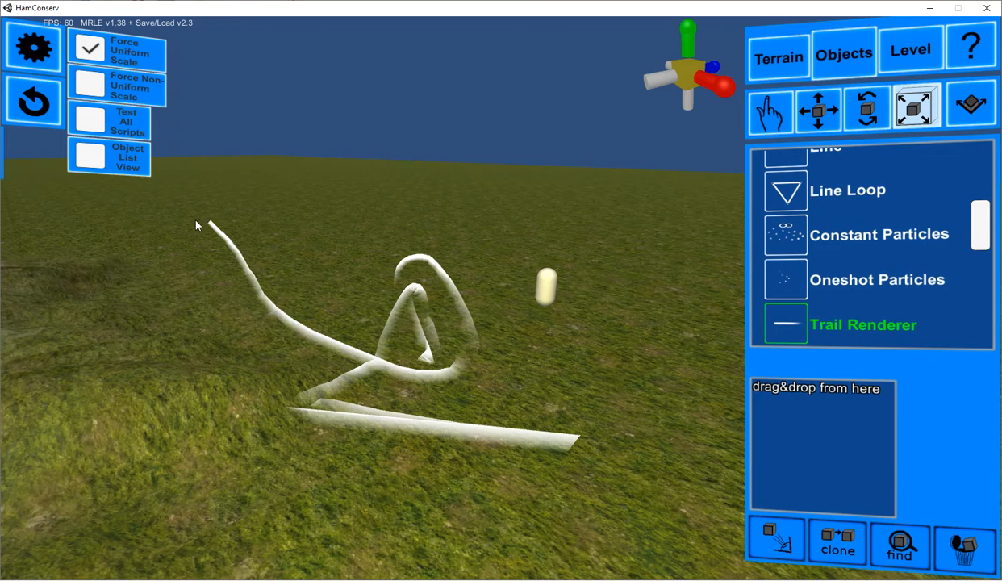
{"action": "left_click_drag", "start_coordinate": [555, 374], "coordinate": [406, 232]}
{"action": "left_click", "coordinate": [807, 101]}
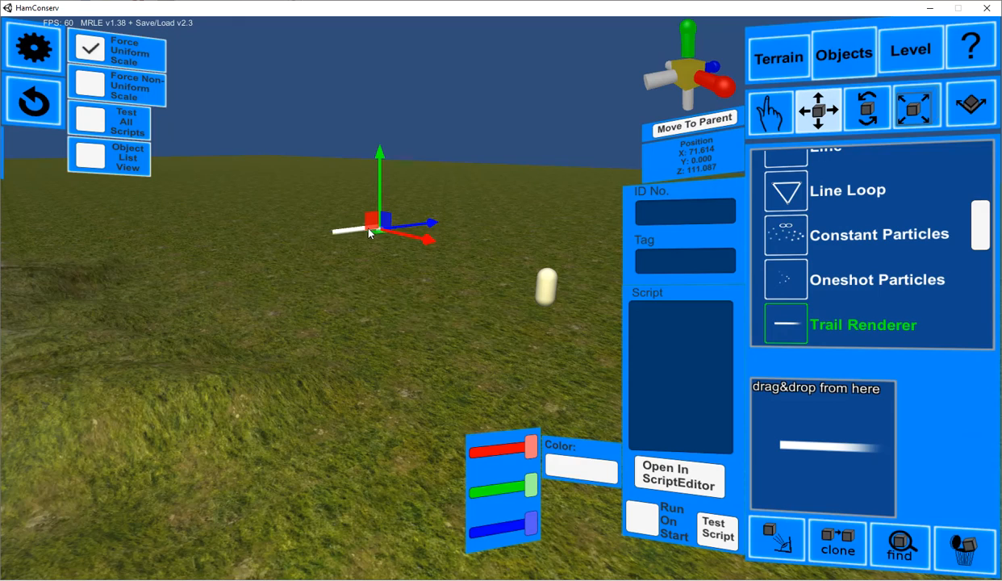
{"action": "left_click", "coordinate": [971, 551]}
{"action": "left_click", "coordinate": [611, 329]}
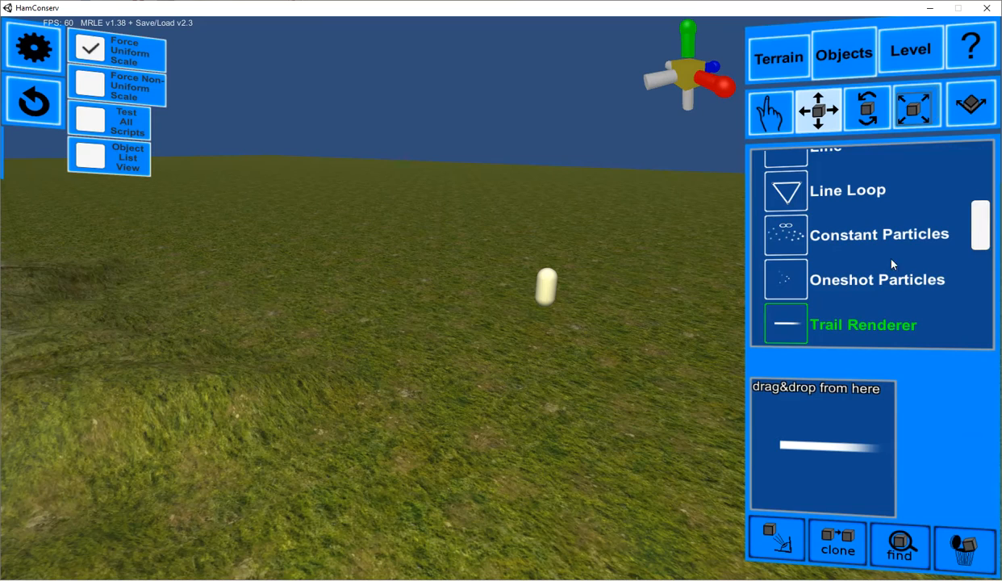
Collapse Drawing, expand Full Scenes and place the Digi Fest scene at about X 50.9, Z 121.9.
{"action": "mouse_move", "coordinate": [973, 232]}
{"action": "left_mouse_down"}
{"action": "mouse_move", "coordinate": [983, 268]}
{"action": "mouse_move", "coordinate": [986, 210]}
{"action": "left_mouse_up"}
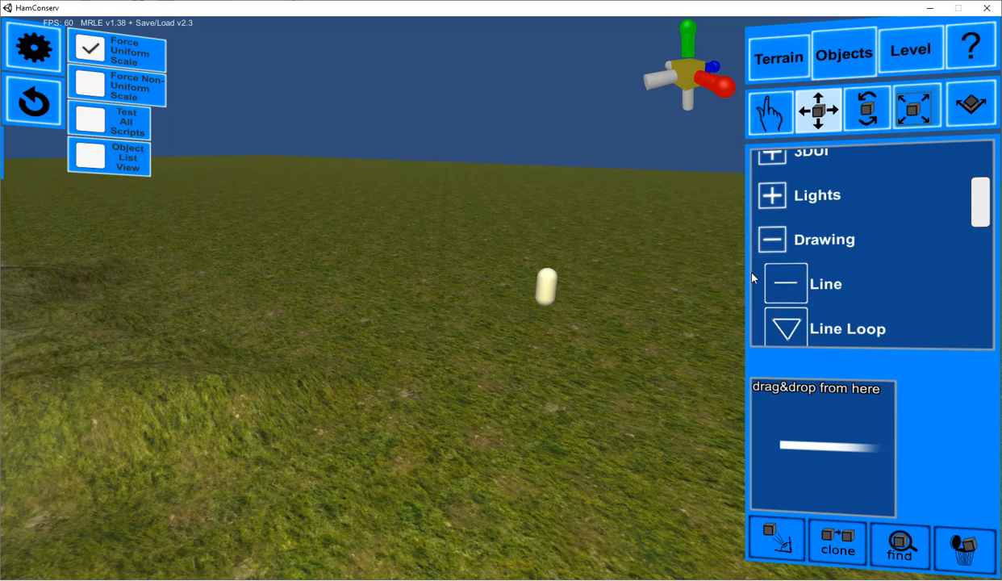
{"action": "left_click", "coordinate": [769, 249]}
{"action": "left_click", "coordinate": [772, 283]}
{"action": "scroll", "coordinate": [794, 212], "scroll_direction": "down", "scroll_amount": 3}
{"action": "left_click_drag", "start_coordinate": [794, 213], "coordinate": [398, 273]}
{"action": "scroll", "coordinate": [407, 287], "scroll_direction": "down", "scroll_amount": 12}
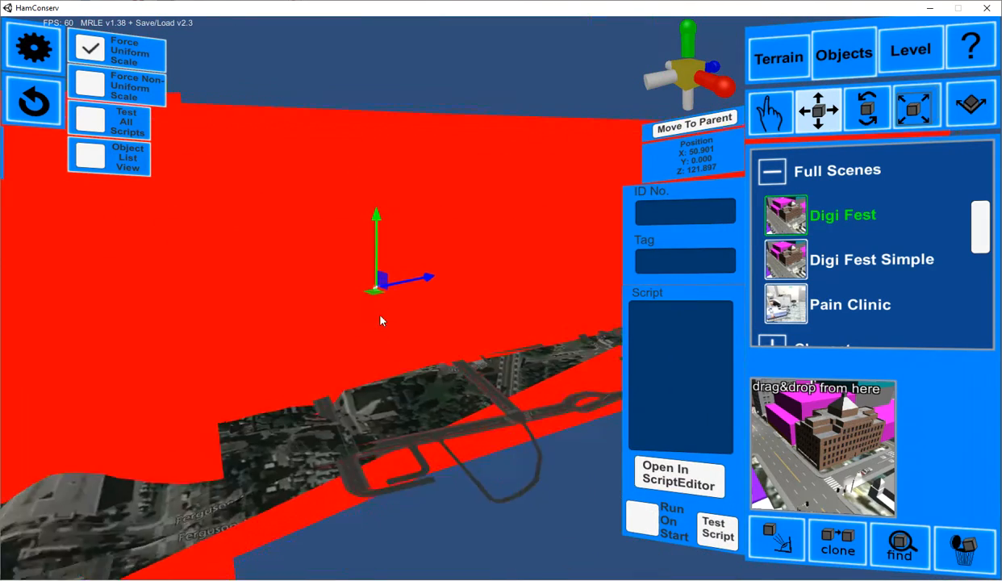
Look over the whole Digi Fest scene from farther away and delete it.
{"action": "scroll", "coordinate": [384, 325], "scroll_direction": "down", "scroll_amount": 4}
{"action": "left_click", "coordinate": [356, 111]}
{"action": "right_click_drag", "start_coordinate": [230, 254], "coordinate": [323, 293]}
{"action": "left_click", "coordinate": [322, 292]}
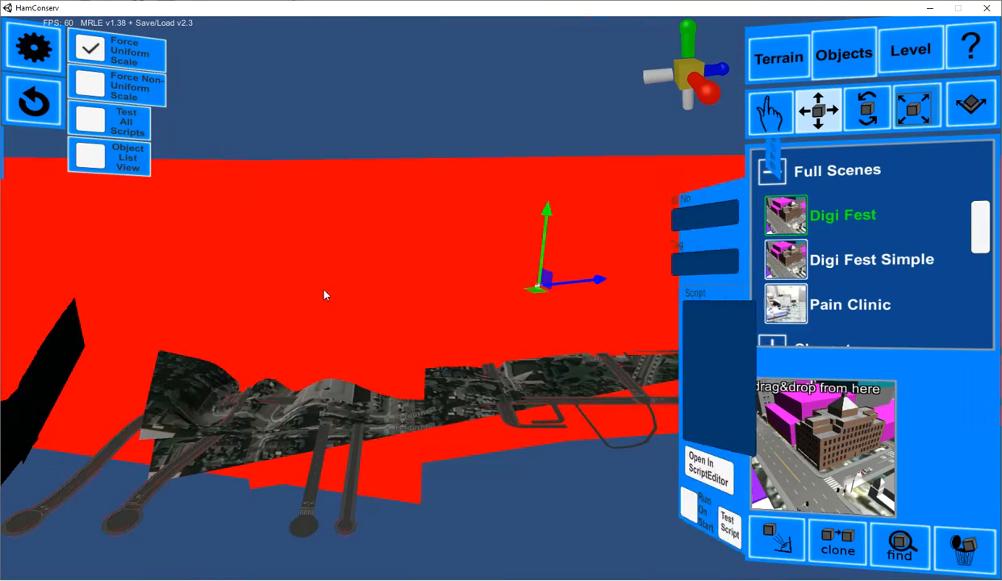
{"action": "left_click", "coordinate": [959, 547]}
{"action": "left_click", "coordinate": [568, 321]}
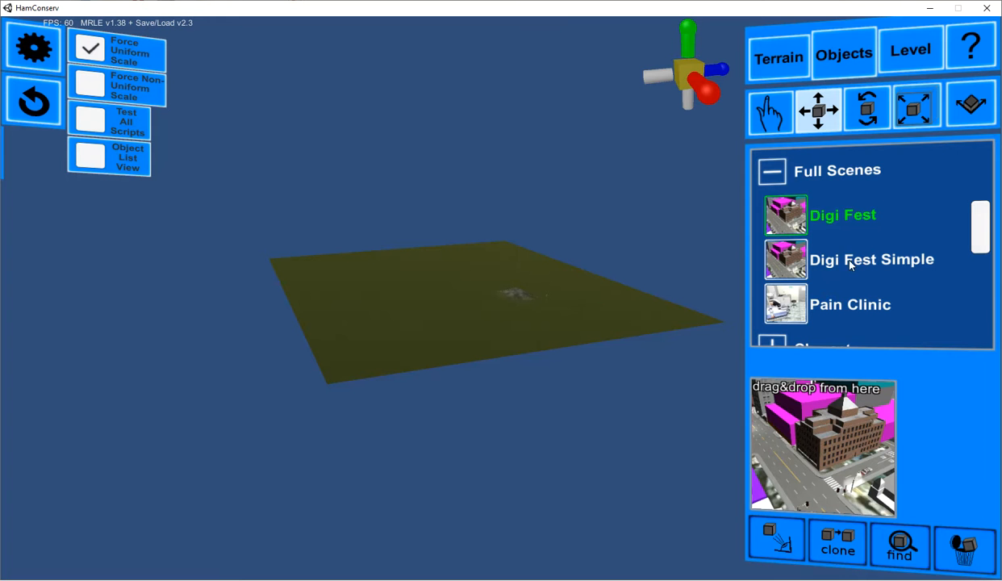
Preview the Pain Clinic scene, collapse Full Scenes and expand the Characters category.
{"action": "left_click", "coordinate": [783, 313]}
{"action": "scroll", "coordinate": [606, 290], "scroll_direction": "up", "scroll_amount": 2}
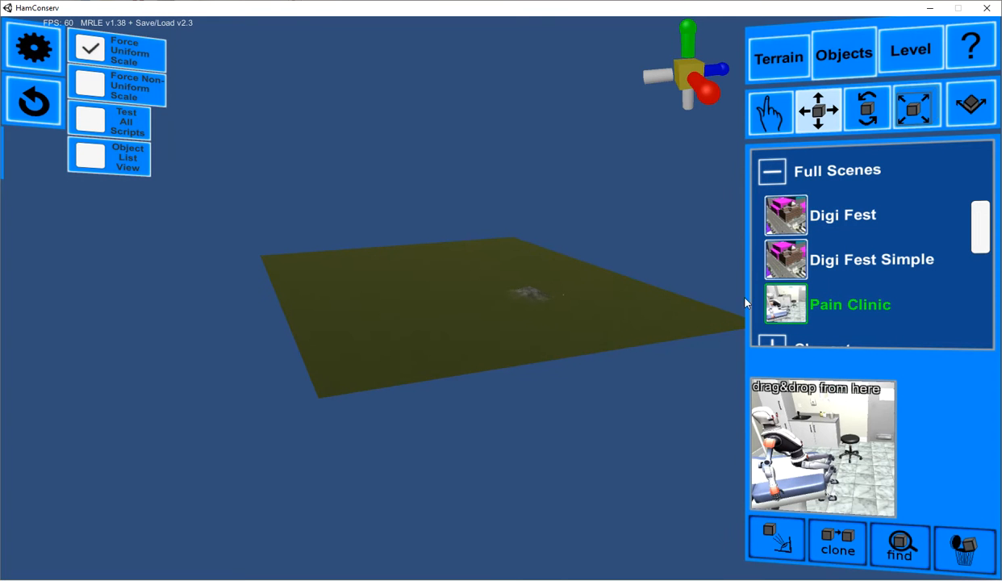
{"action": "left_click", "coordinate": [765, 165]}
{"action": "left_click", "coordinate": [780, 223]}
Place a Pepper character on the grass near the capsule at about X 95.5, Z 107.9 and delete it.
{"action": "right_click_drag", "start_coordinate": [389, 350], "coordinate": [459, 352]}
{"action": "scroll", "coordinate": [489, 334], "scroll_direction": "up", "scroll_amount": 3}
{"action": "scroll", "coordinate": [490, 339], "scroll_direction": "up", "scroll_amount": 6}
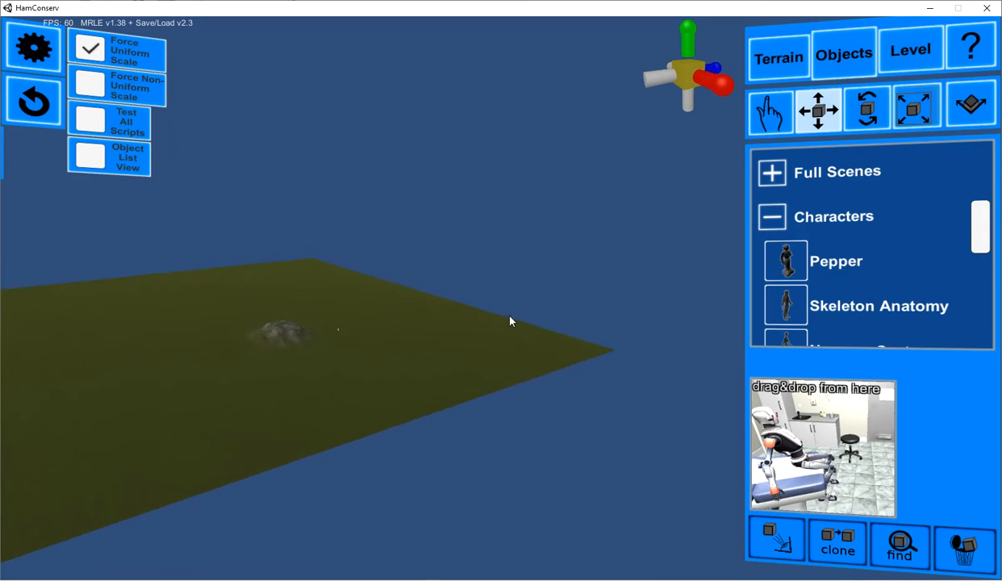
{"action": "right_click_drag", "start_coordinate": [468, 347], "coordinate": [510, 417]}
{"action": "scroll", "coordinate": [510, 412], "scroll_direction": "up", "scroll_amount": 6}
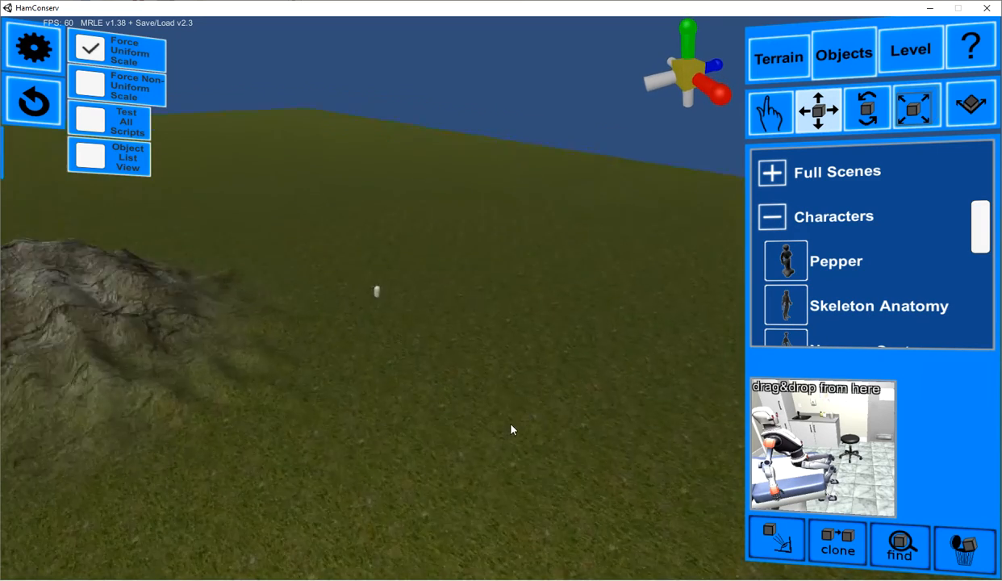
{"action": "left_click", "coordinate": [796, 267]}
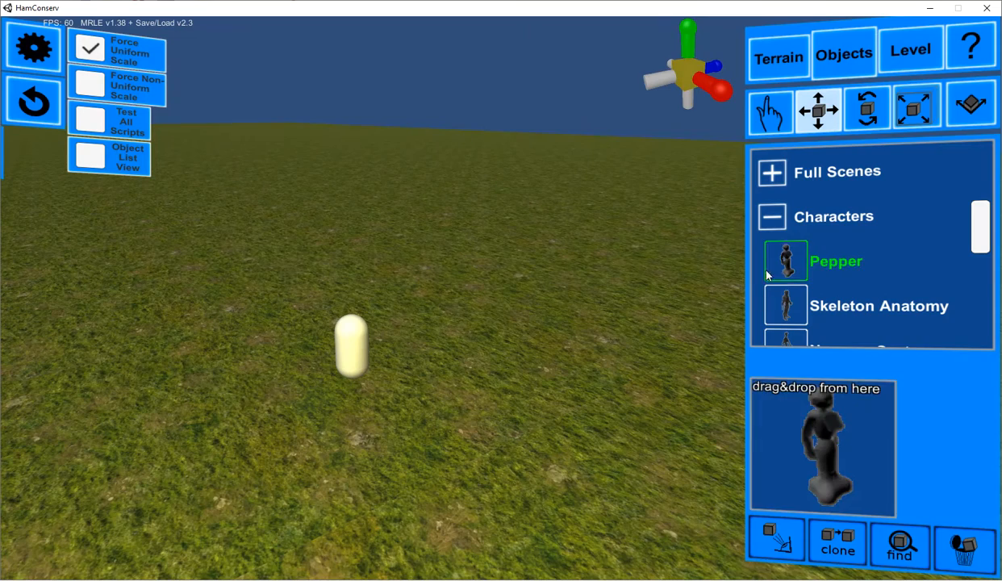
{"action": "left_click_drag", "start_coordinate": [471, 348], "coordinate": [468, 348]}
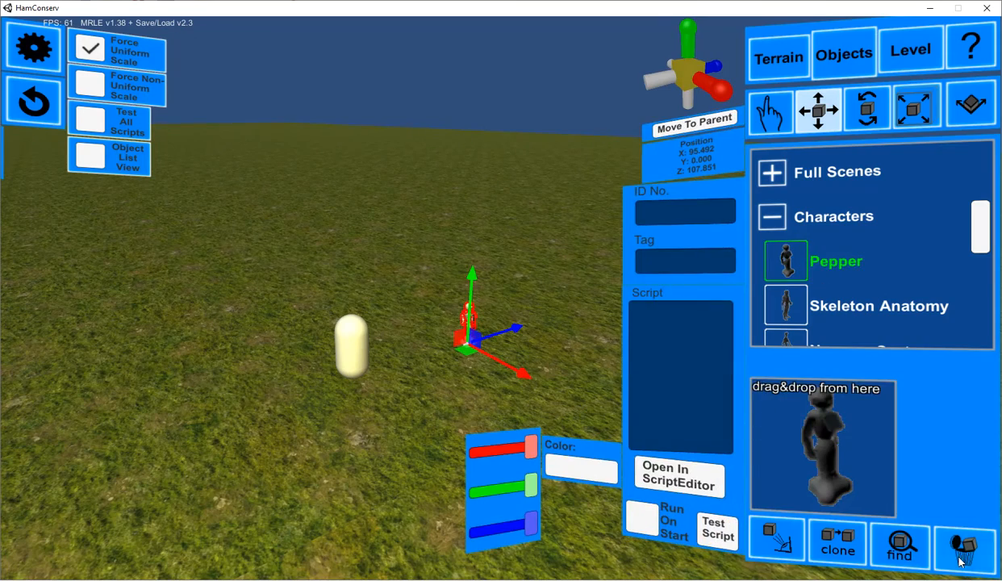
{"action": "left_click", "coordinate": [960, 550]}
{"action": "left_click", "coordinate": [564, 319]}
Preview the Skeleton Anatomy and Nervous System characters and collapse Characters.
{"action": "left_click", "coordinate": [787, 306]}
{"action": "scroll", "coordinate": [797, 320], "scroll_direction": "down", "scroll_amount": 1}
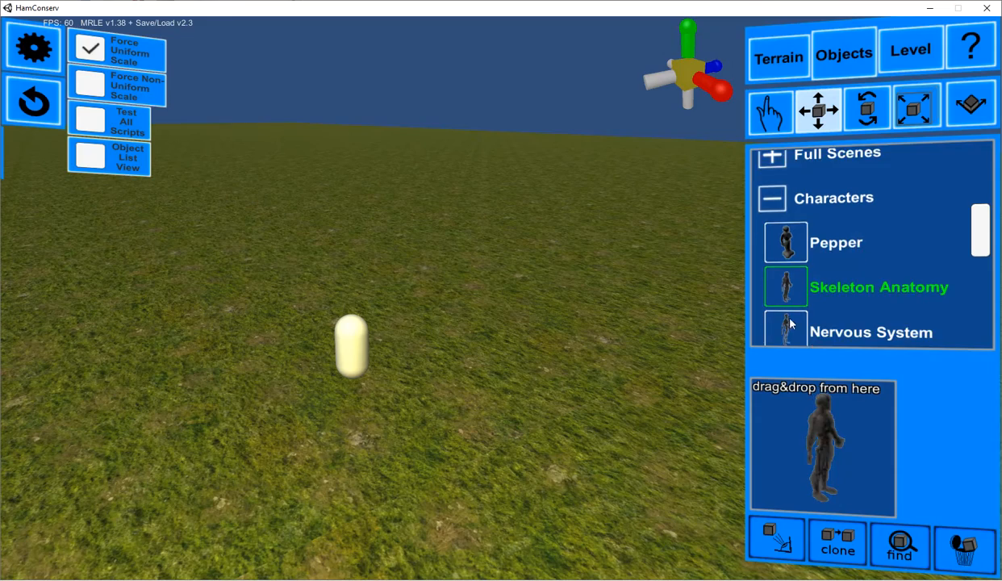
{"action": "left_click", "coordinate": [797, 320]}
{"action": "scroll", "coordinate": [775, 299], "scroll_direction": "down", "scroll_amount": 1}
{"action": "scroll", "coordinate": [763, 278], "scroll_direction": "up", "scroll_amount": 1}
{"action": "left_click", "coordinate": [771, 180]}
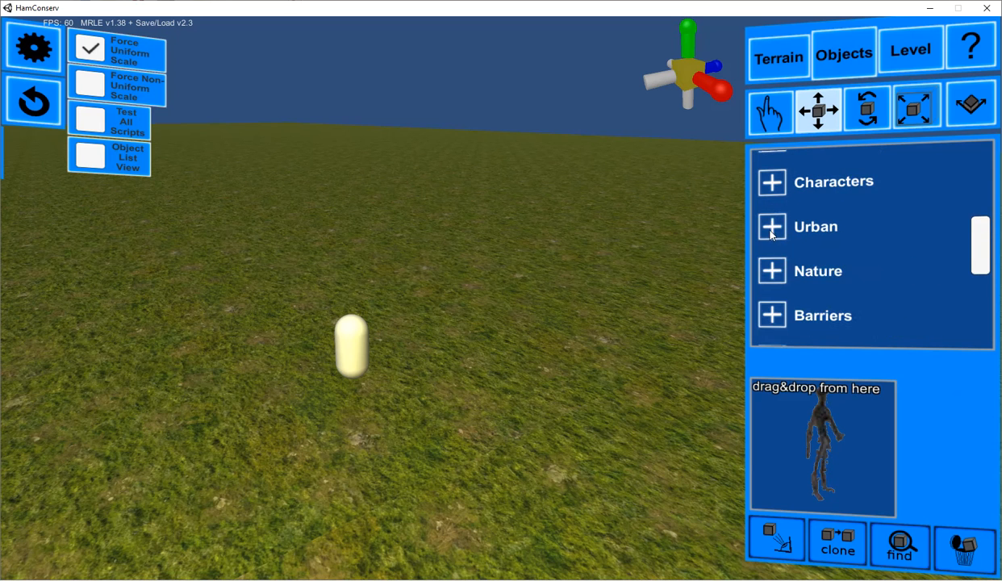
Expand the Urban category and preview its street furniture, including Lamp 1 and Planter 1.
{"action": "left_click", "coordinate": [772, 238]}
{"action": "left_click", "coordinate": [791, 266]}
{"action": "scroll", "coordinate": [791, 267], "scroll_direction": "down", "scroll_amount": 1}
{"action": "left_click", "coordinate": [787, 287]}
{"action": "left_click", "coordinate": [788, 310]}
{"action": "scroll", "coordinate": [790, 323], "scroll_direction": "down", "scroll_amount": 1}
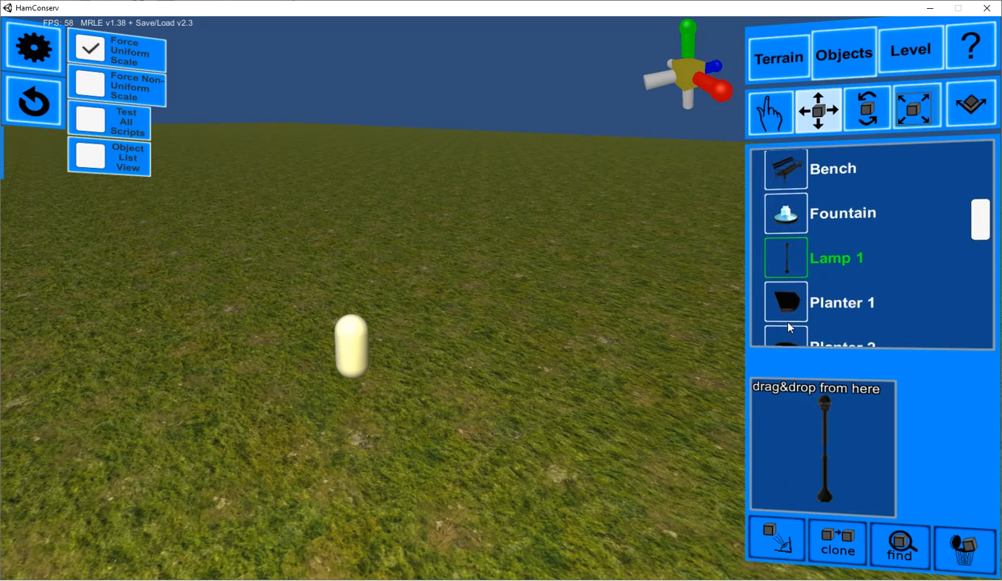
{"action": "left_click", "coordinate": [772, 300]}
Place a Fountain on the grass behind the capsule at about X 82.7, Z 110.5 and delete it.
{"action": "left_click", "coordinate": [774, 193]}
{"action": "left_click_drag", "start_coordinate": [788, 196], "coordinate": [347, 242]}
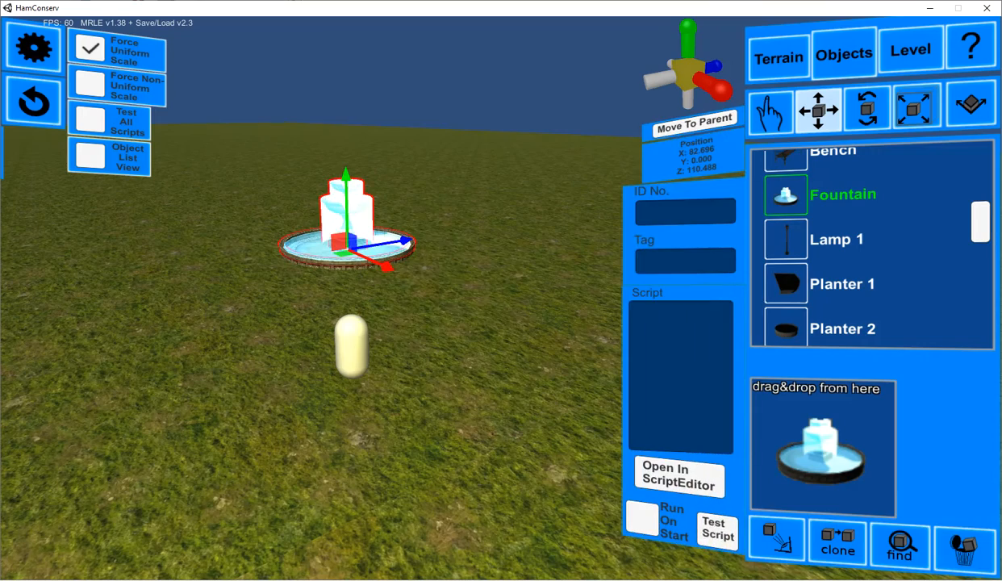
{"action": "left_click", "coordinate": [958, 545]}
{"action": "left_click", "coordinate": [618, 338]}
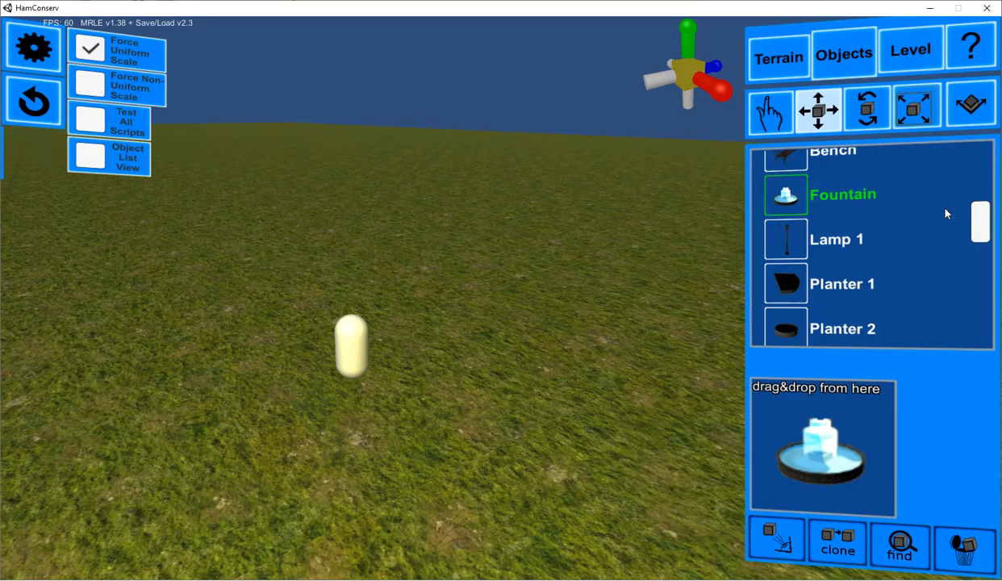
Browse the rest of the Urban objects, previewing Public Trash, Stop Sign and Street Sign.
{"action": "scroll", "coordinate": [930, 229], "scroll_direction": "down", "scroll_amount": 5}
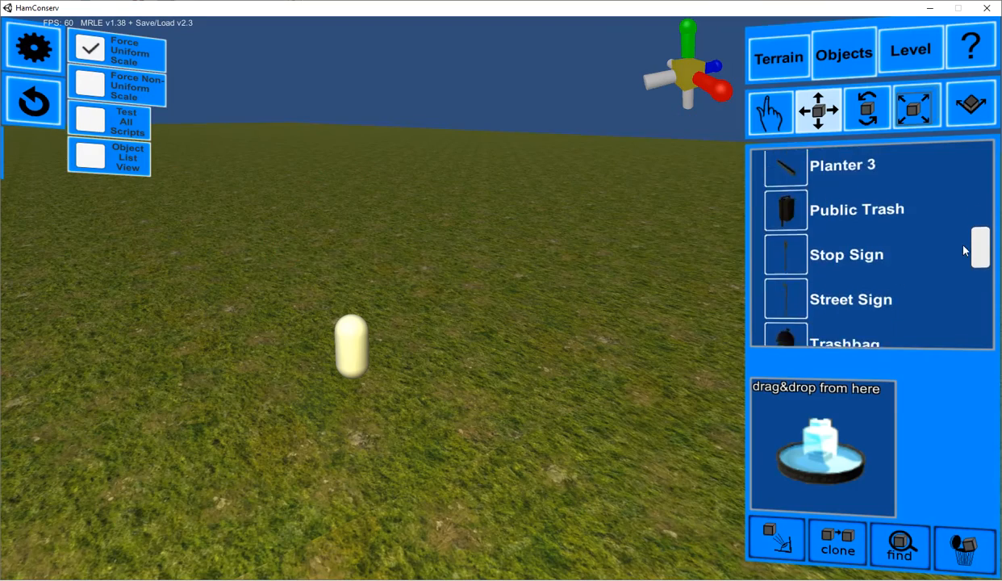
{"action": "left_click", "coordinate": [813, 208]}
{"action": "left_click", "coordinate": [801, 258]}
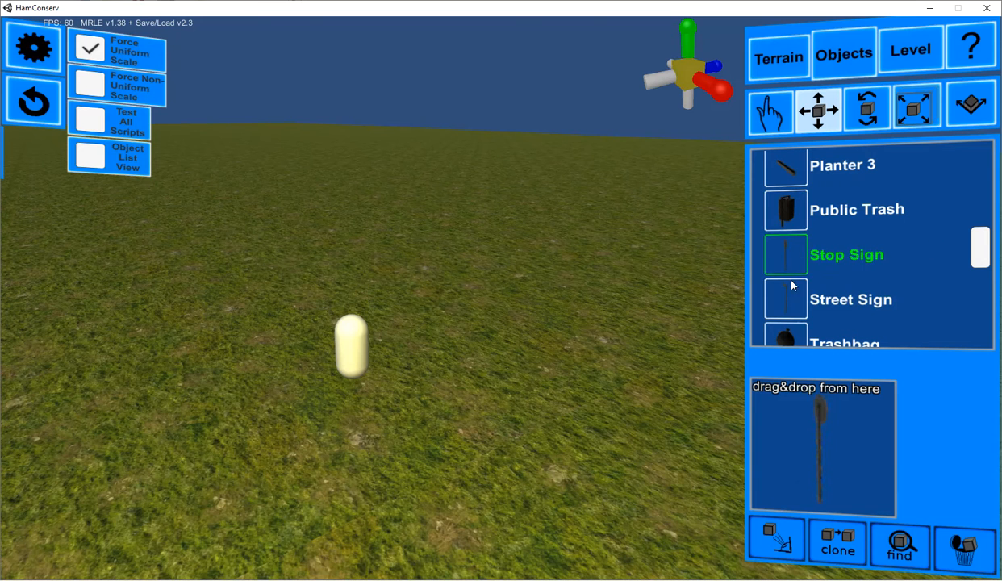
{"action": "left_click_drag", "start_coordinate": [986, 246], "coordinate": [978, 266]}
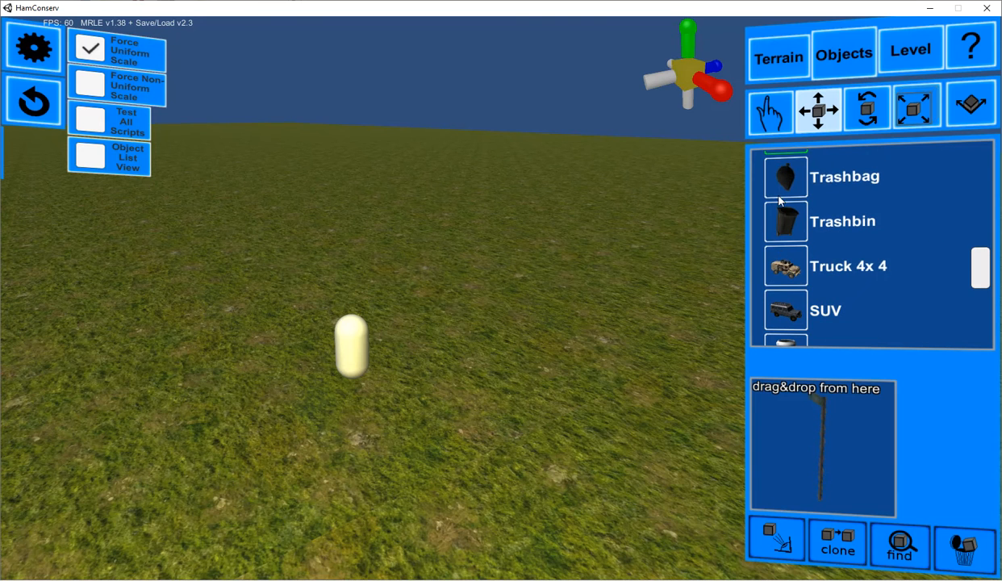
Place a Truck 4x 4 on the grass and delete it.
{"action": "left_click", "coordinate": [776, 268]}
{"action": "left_click_drag", "start_coordinate": [815, 444], "coordinate": [456, 258]}
{"action": "left_click", "coordinate": [965, 548]}
{"action": "left_click", "coordinate": [571, 324]}
Collapse Urban, expand Nature and browse its plants, camping objects and trees.
{"action": "left_click_drag", "start_coordinate": [986, 273], "coordinate": [977, 199]}
{"action": "left_click", "coordinate": [772, 332]}
{"action": "scroll", "coordinate": [750, 266], "scroll_direction": "down", "scroll_amount": 3}
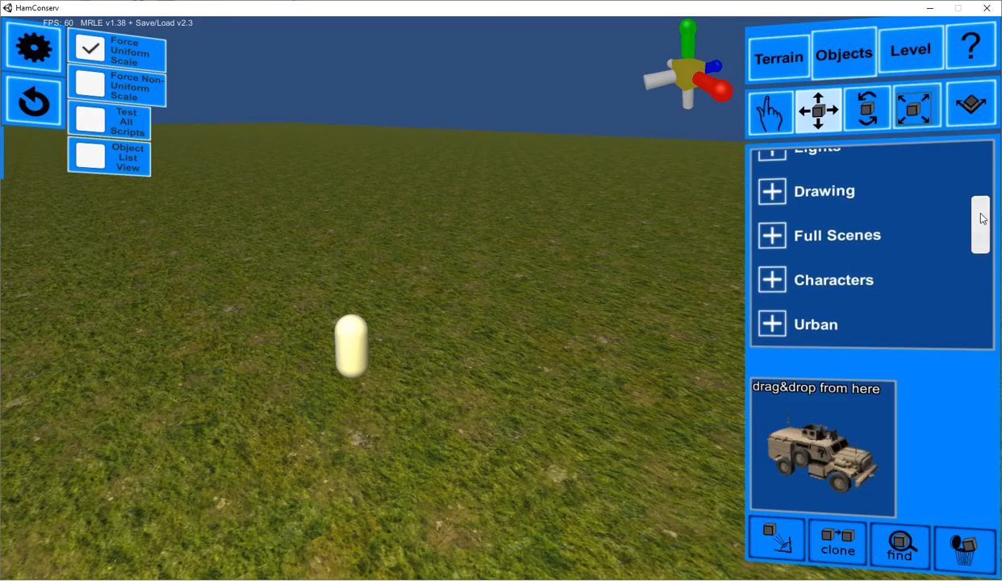
{"action": "left_click", "coordinate": [768, 241]}
{"action": "scroll", "coordinate": [977, 259], "scroll_direction": "down", "scroll_amount": 10}
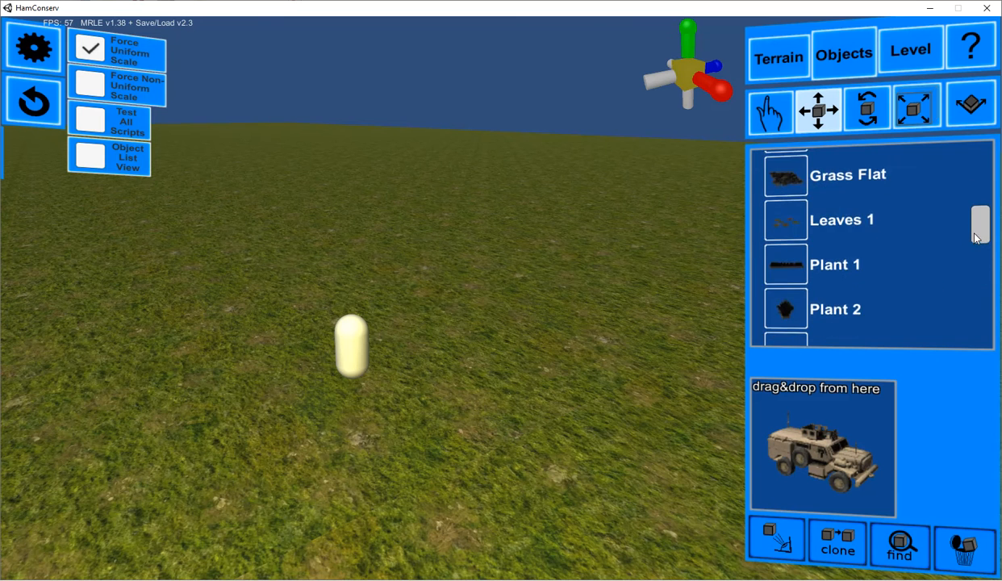
{"action": "scroll", "coordinate": [969, 294], "scroll_direction": "down", "scroll_amount": 3}
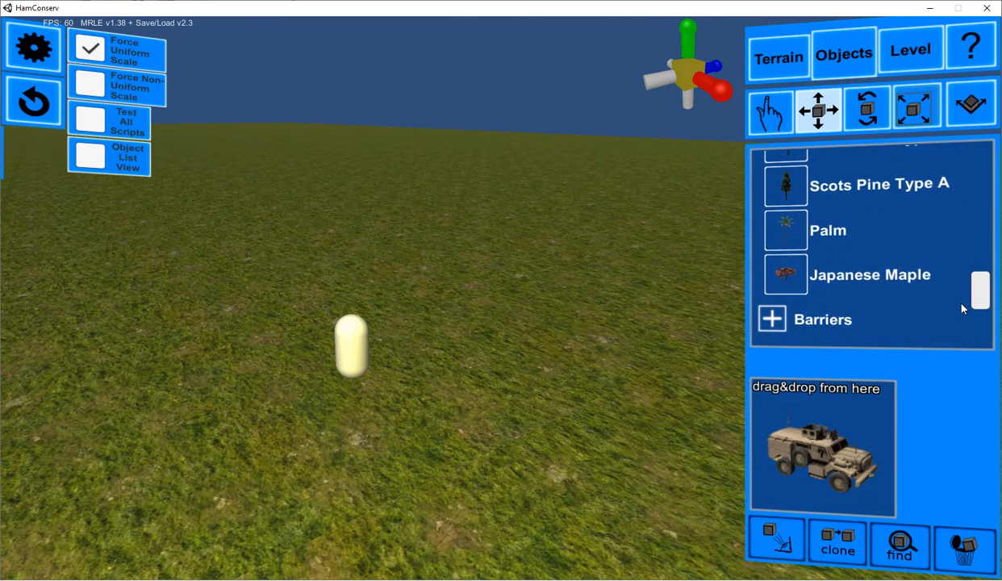
Place a Japanese Maple on the grass at about X 94.5, Z 109.9 and delete it.
{"action": "left_click_drag", "start_coordinate": [774, 238], "coordinate": [490, 325]}
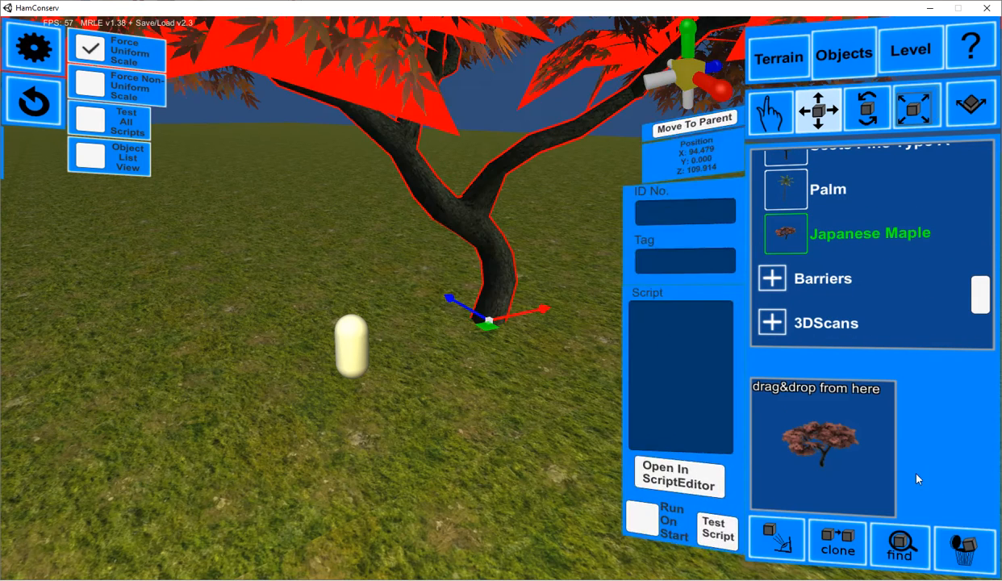
{"action": "left_click", "coordinate": [965, 547]}
{"action": "left_click", "coordinate": [565, 322]}
Collapse the Nature category and expand Barriers.
{"action": "scroll", "coordinate": [953, 317], "scroll_direction": "up", "scroll_amount": 13}
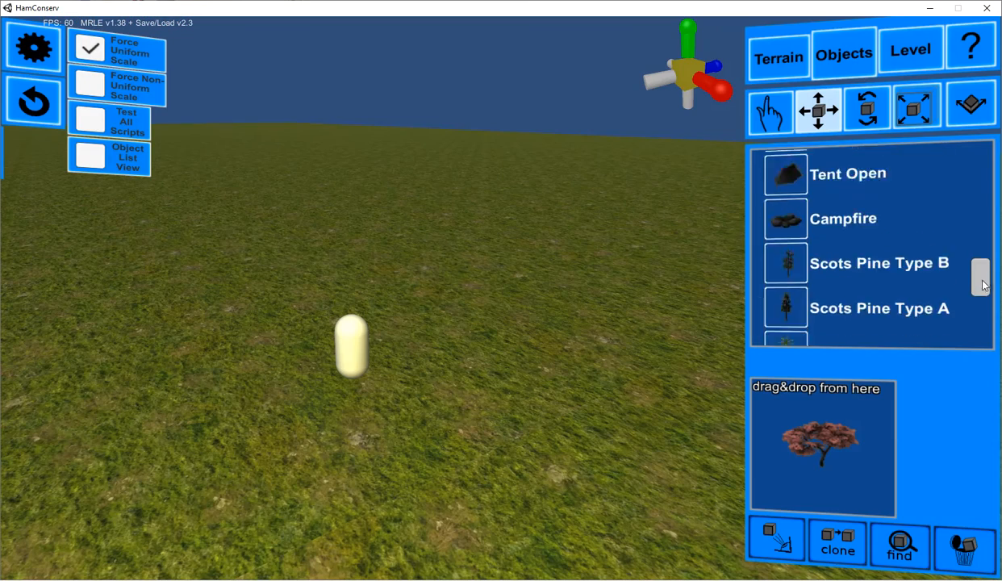
{"action": "left_click_drag", "start_coordinate": [983, 216], "coordinate": [983, 211]}
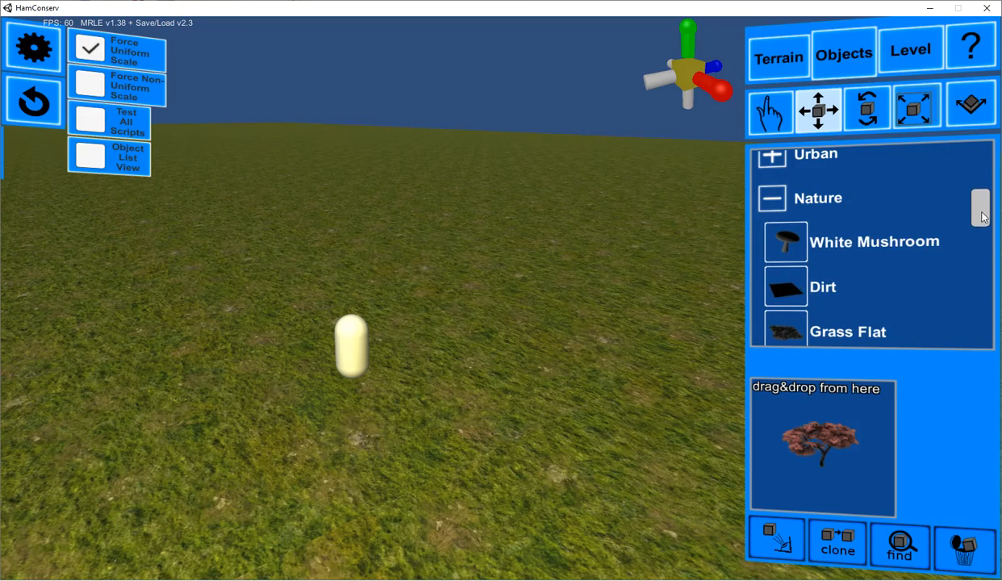
{"action": "left_click", "coordinate": [773, 198]}
{"action": "left_click", "coordinate": [772, 242]}
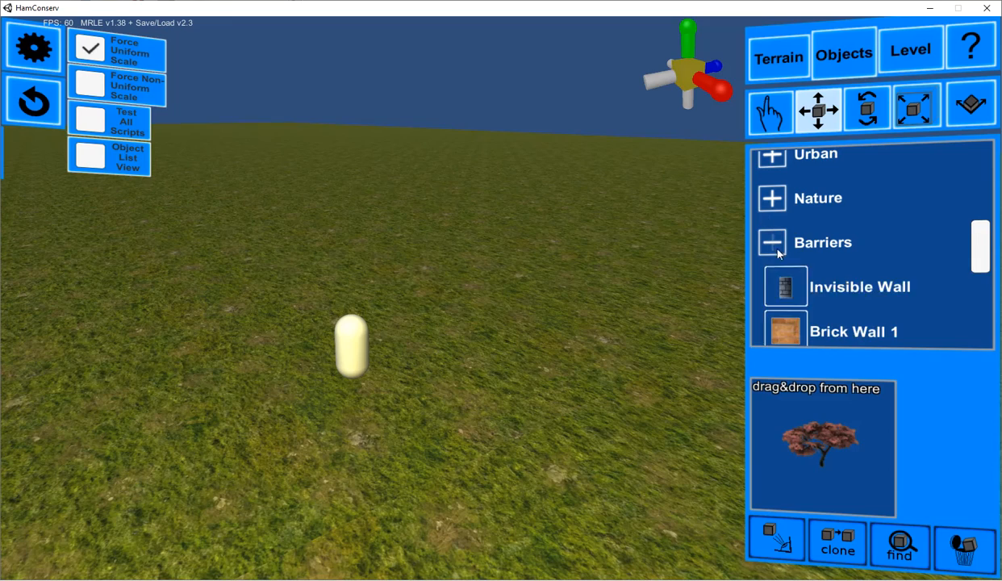
Place an Invisible Wall beside the capsule at about X 93.1, Z 107.5 and delete it.
{"action": "left_click_drag", "start_coordinate": [775, 288], "coordinate": [516, 315]}
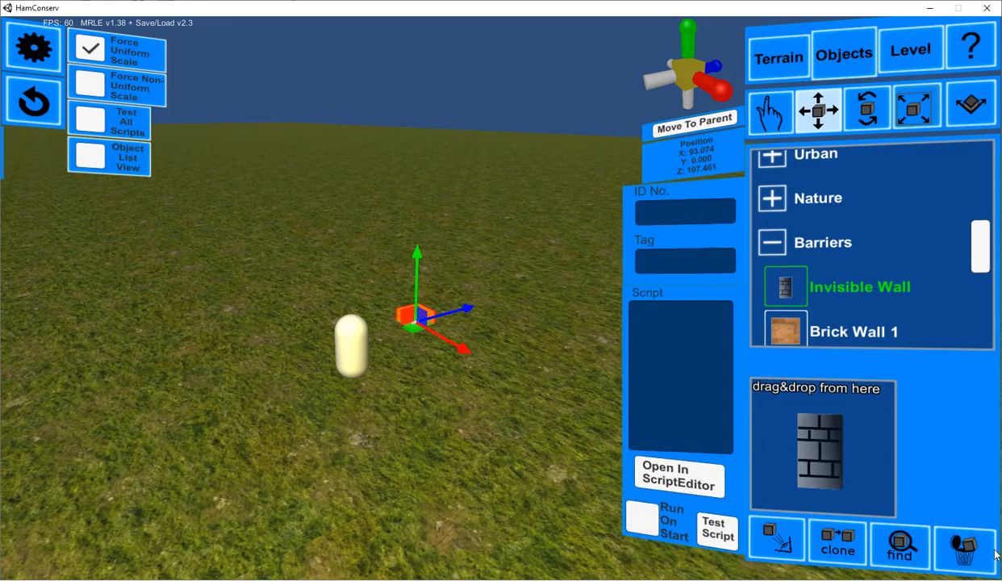
{"action": "left_click", "coordinate": [965, 549]}
{"action": "left_click", "coordinate": [555, 330]}
Place a Brick Wall 1 on the grass at about X 95.6, Z 108.5 and delete it.
{"action": "left_click", "coordinate": [771, 321]}
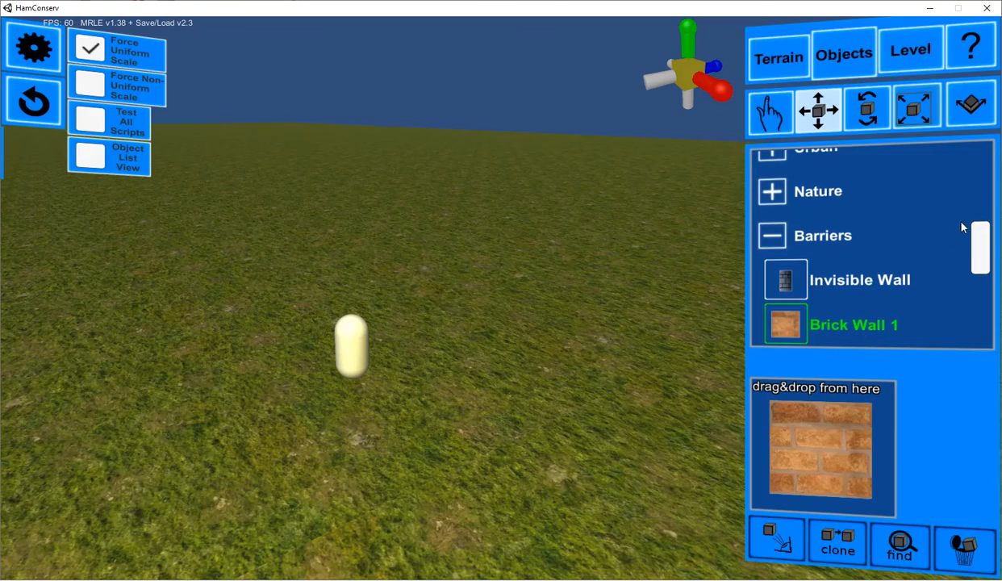
{"action": "left_click_drag", "start_coordinate": [806, 446], "coordinate": [481, 342]}
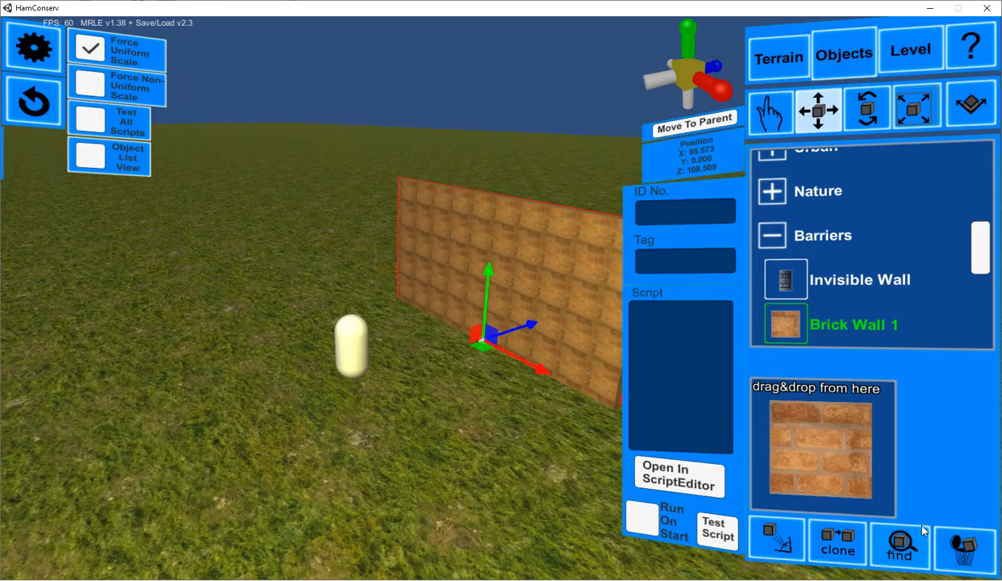
{"action": "left_click", "coordinate": [960, 545]}
{"action": "left_click", "coordinate": [602, 323]}
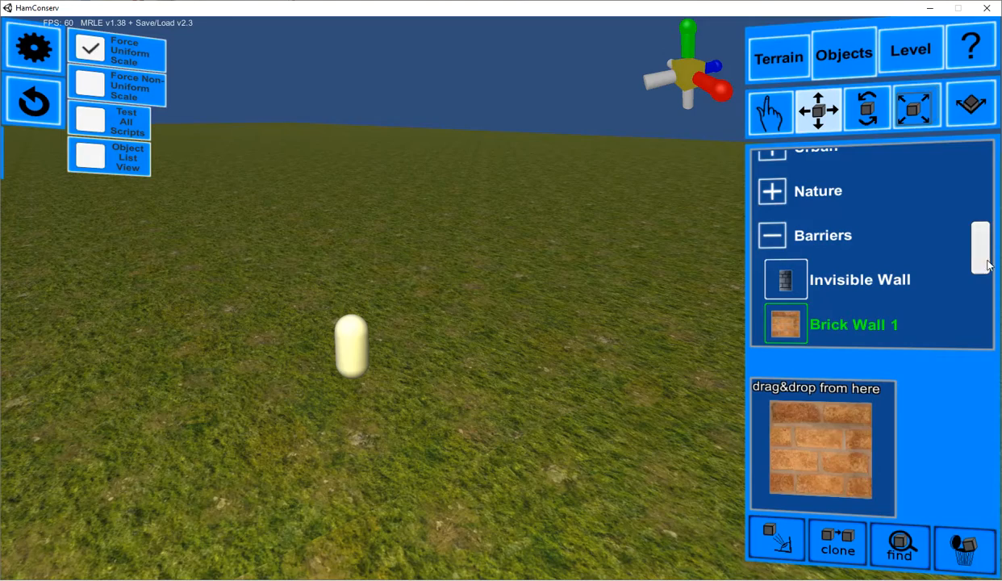
Collapse Barriers and browse the contents of the 3DScans category.
{"action": "scroll", "coordinate": [803, 211], "scroll_direction": "down", "scroll_amount": 2}
{"action": "left_click", "coordinate": [772, 159]}
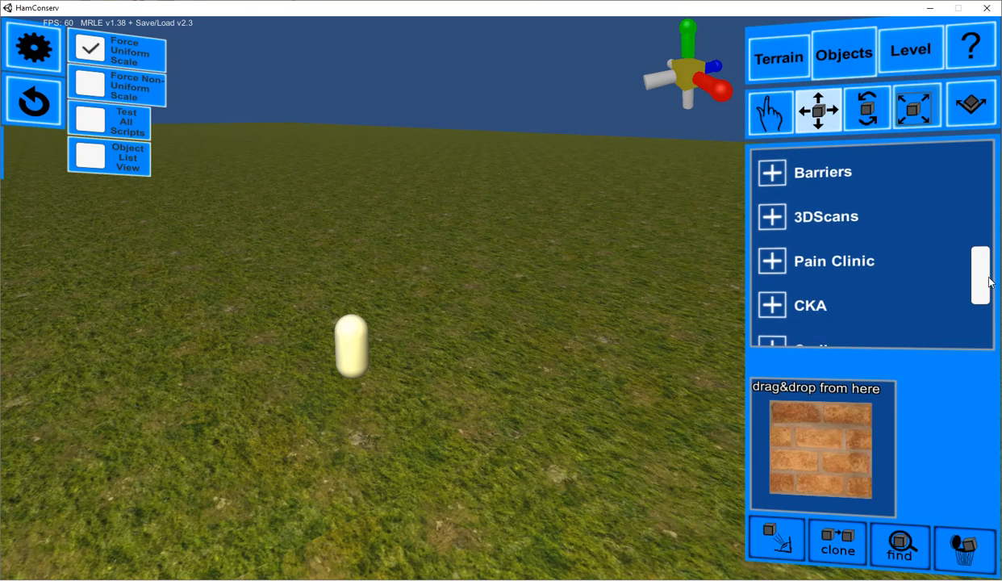
{"action": "scroll", "coordinate": [968, 282], "scroll_direction": "down", "scroll_amount": 3}
{"action": "scroll", "coordinate": [944, 292], "scroll_direction": "up", "scroll_amount": 4}
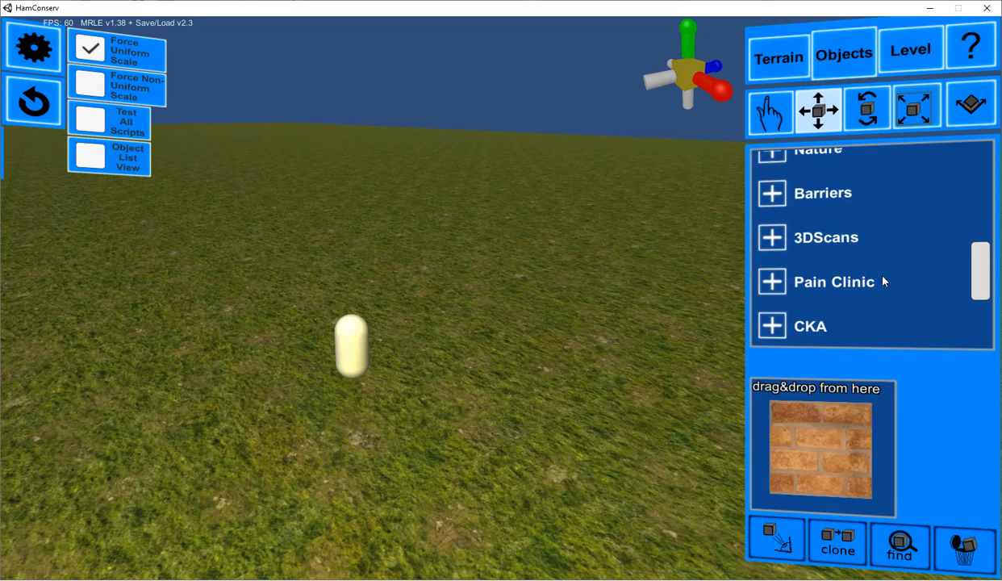
{"action": "left_click", "coordinate": [775, 242]}
{"action": "mouse_move", "coordinate": [978, 178]}
{"action": "left_mouse_down"}
{"action": "mouse_move", "coordinate": [985, 317]}
{"action": "mouse_move", "coordinate": [999, 190]}
{"action": "mouse_move", "coordinate": [991, 172]}
{"action": "mouse_move", "coordinate": [986, 187]}
{"action": "left_mouse_up"}
{"action": "left_click", "coordinate": [773, 184]}
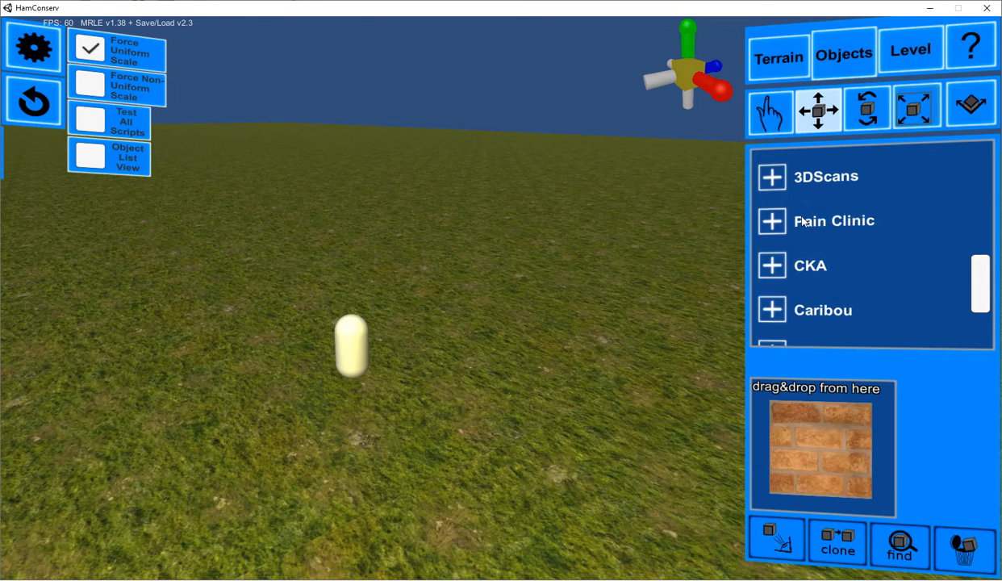
Expand the Pain Clinic category, browse its objects and collapse it.
{"action": "left_click", "coordinate": [772, 221]}
{"action": "left_click_drag", "start_coordinate": [971, 192], "coordinate": [983, 210]}
{"action": "left_click", "coordinate": [770, 229]}
Expand CKA, look into Site 1 and the subcategory below it, and collapse CKA.
{"action": "left_click", "coordinate": [772, 277]}
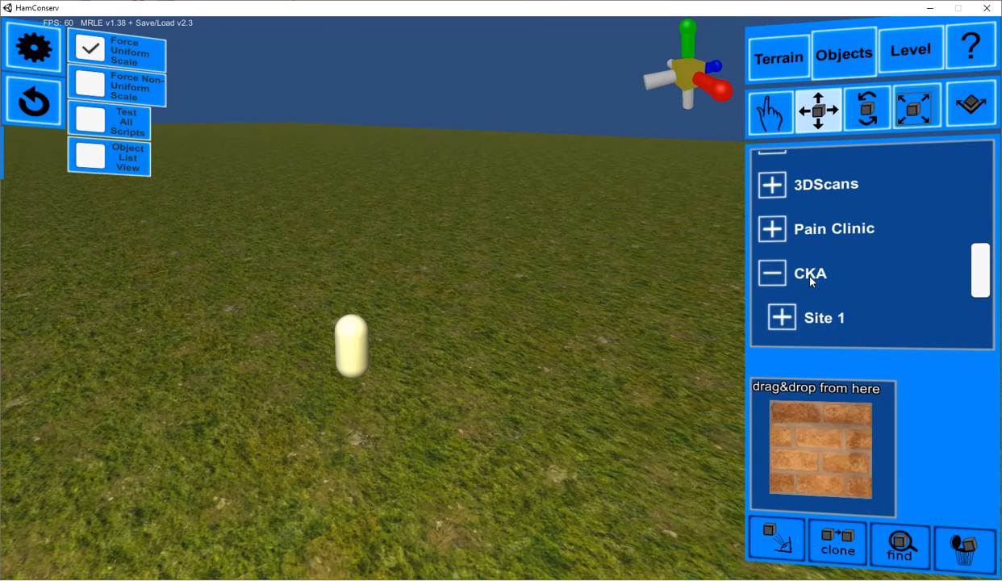
{"action": "scroll", "coordinate": [791, 230], "scroll_direction": "down", "scroll_amount": 2}
{"action": "left_click", "coordinate": [782, 232]}
{"action": "left_click", "coordinate": [782, 232]}
{"action": "left_click", "coordinate": [780, 277]}
{"action": "left_click", "coordinate": [781, 277]}
{"action": "left_click", "coordinate": [772, 188]}
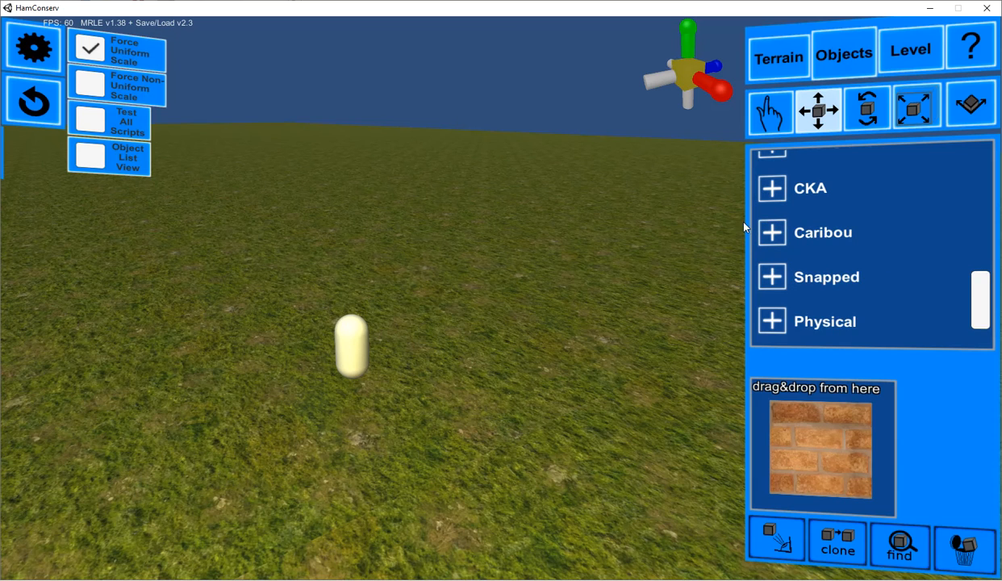
Expand the Caribou category and browse its caribou models.
{"action": "left_click", "coordinate": [769, 236]}
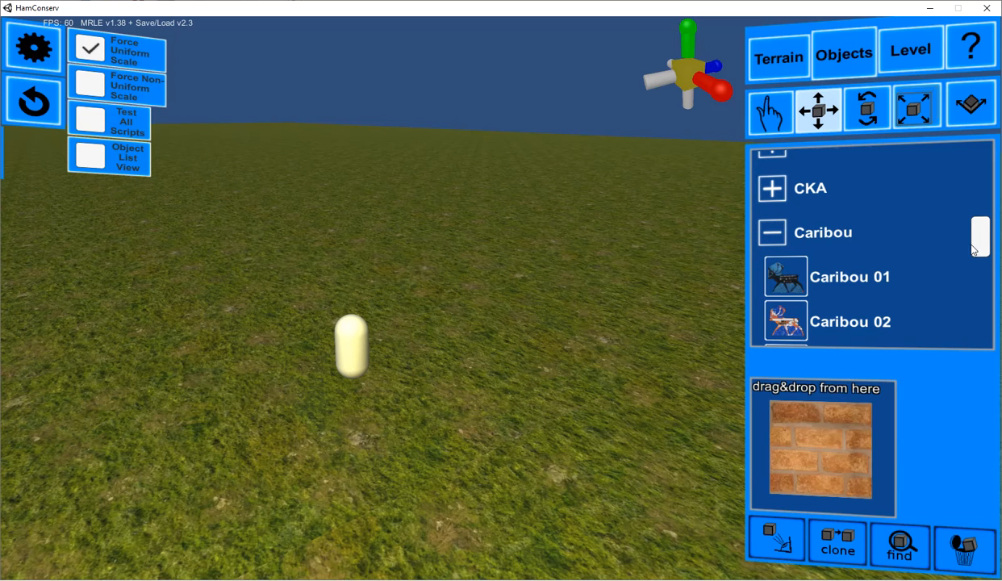
{"action": "left_click_drag", "start_coordinate": [979, 249], "coordinate": [979, 264]}
{"action": "scroll", "coordinate": [873, 254], "scroll_direction": "up", "scroll_amount": 4}
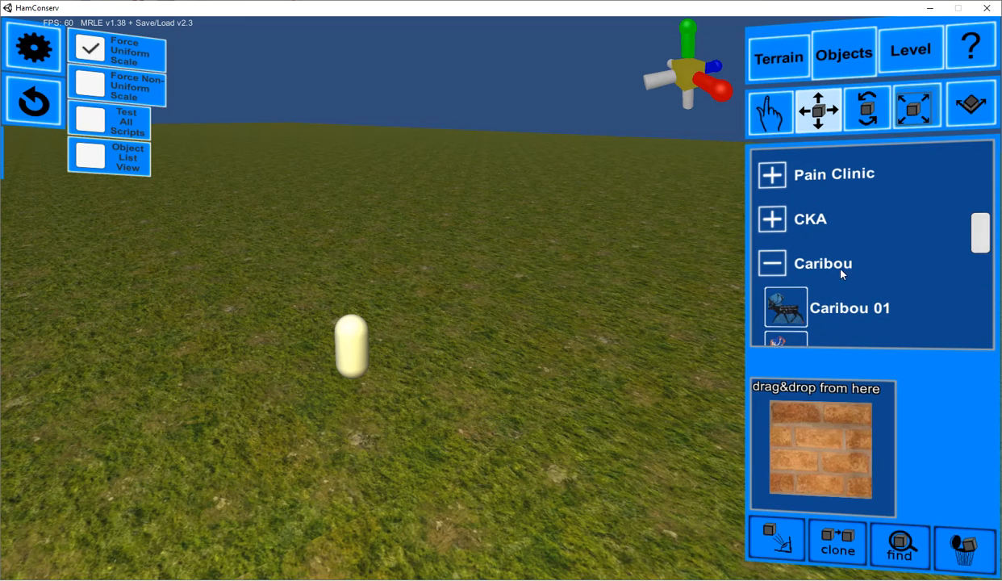
Collapse the Caribou category and expand Snapped with its Snap To Terrain subcategory.
{"action": "left_click", "coordinate": [772, 263]}
{"action": "left_click", "coordinate": [782, 310]}
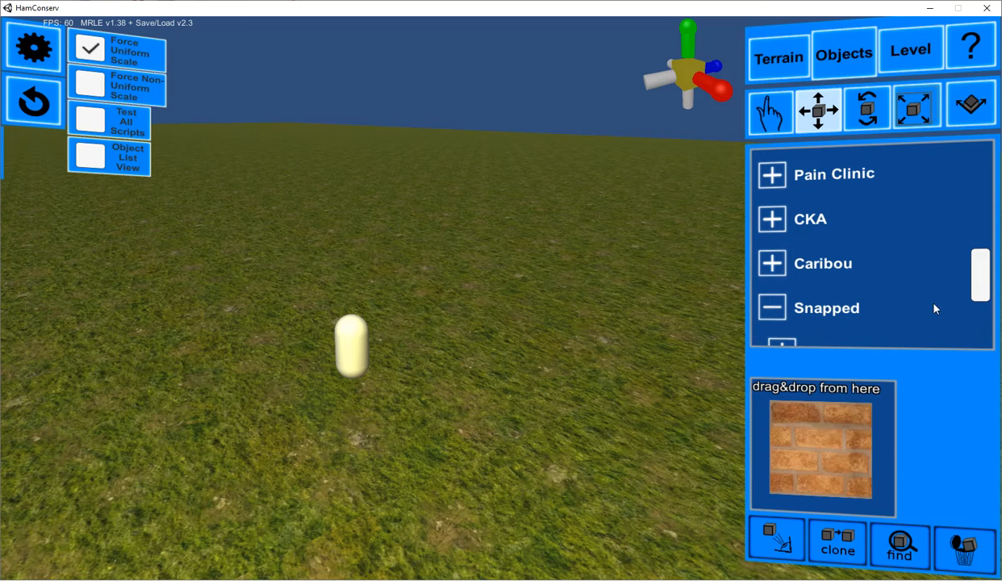
{"action": "scroll", "coordinate": [969, 274], "scroll_direction": "down", "scroll_amount": 2}
{"action": "left_click", "coordinate": [780, 282]}
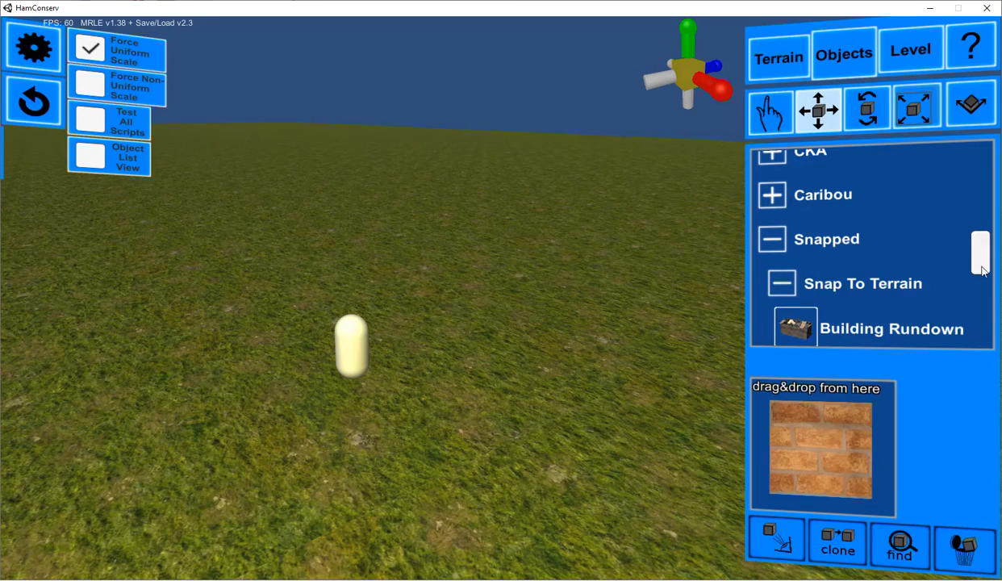
Place a Building Smashed sample on the terrain and delete it.
{"action": "scroll", "coordinate": [981, 277], "scroll_direction": "down", "scroll_amount": 3}
{"action": "left_click_drag", "start_coordinate": [794, 242], "coordinate": [676, 310]}
{"action": "left_click", "coordinate": [964, 547]}
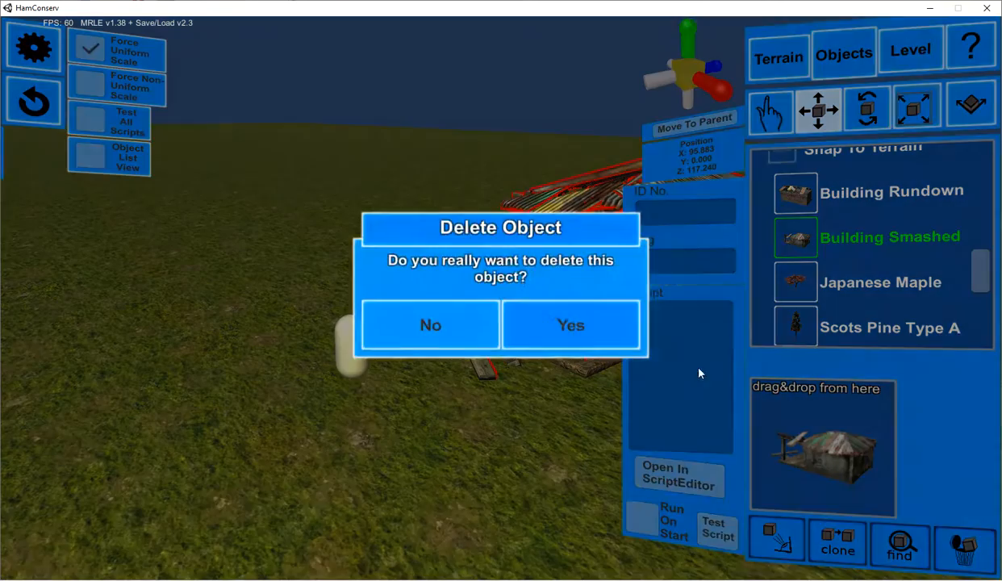
{"action": "left_click", "coordinate": [575, 342]}
Expand Snap To Object, place a Box Curve against the capsule and delete it.
{"action": "scroll", "coordinate": [790, 306], "scroll_direction": "down", "scroll_amount": 8}
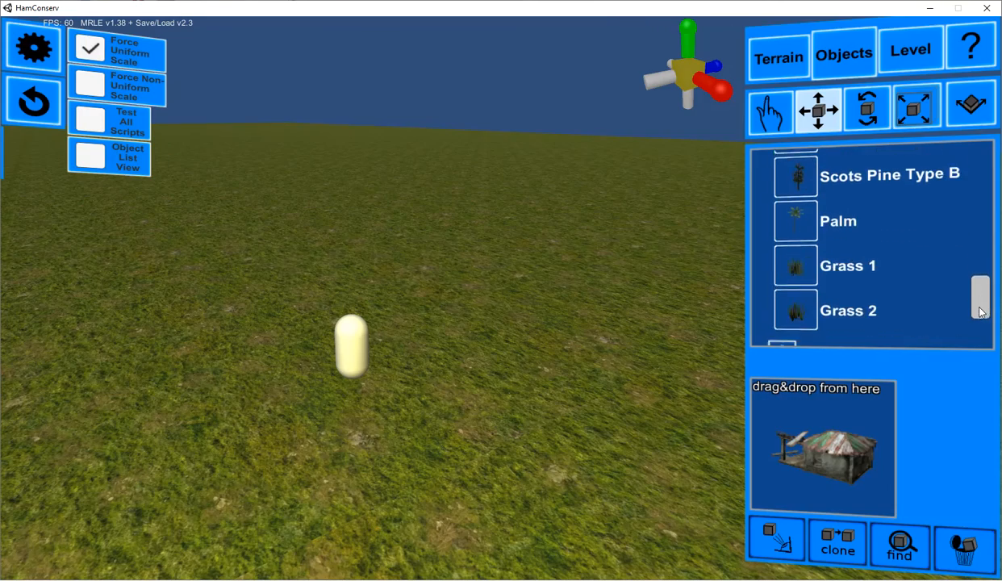
{"action": "left_click", "coordinate": [773, 217]}
{"action": "left_click_drag", "start_coordinate": [786, 252], "coordinate": [353, 335]}
{"action": "left_click", "coordinate": [965, 547]}
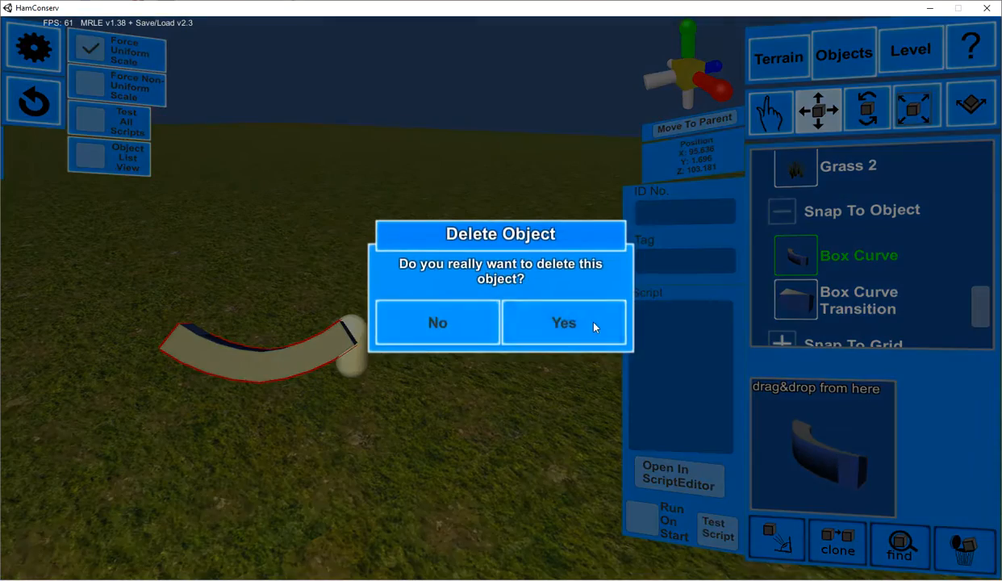
{"action": "left_click", "coordinate": [583, 316]}
Swap the expanded Snap To Object subcategory for Snap To Grid, and place and delete a Grid Base Cube.
{"action": "left_click", "coordinate": [776, 220]}
{"action": "left_click", "coordinate": [782, 255]}
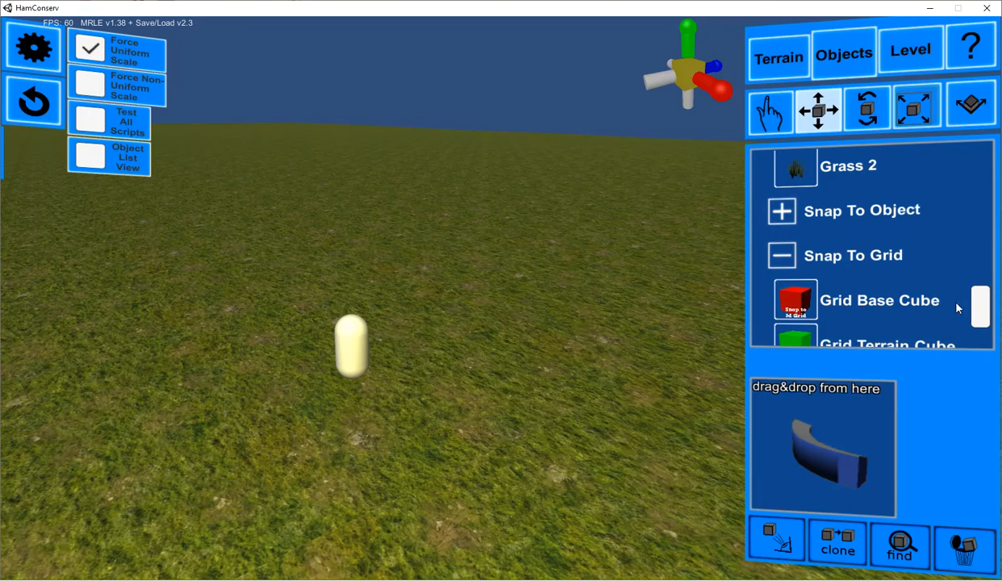
{"action": "scroll", "coordinate": [936, 305], "scroll_direction": "down", "scroll_amount": 1}
{"action": "left_click_drag", "start_coordinate": [765, 247], "coordinate": [636, 345]}
{"action": "left_click", "coordinate": [963, 543]}
{"action": "left_click", "coordinate": [537, 319]}
{"action": "left_click", "coordinate": [786, 210]}
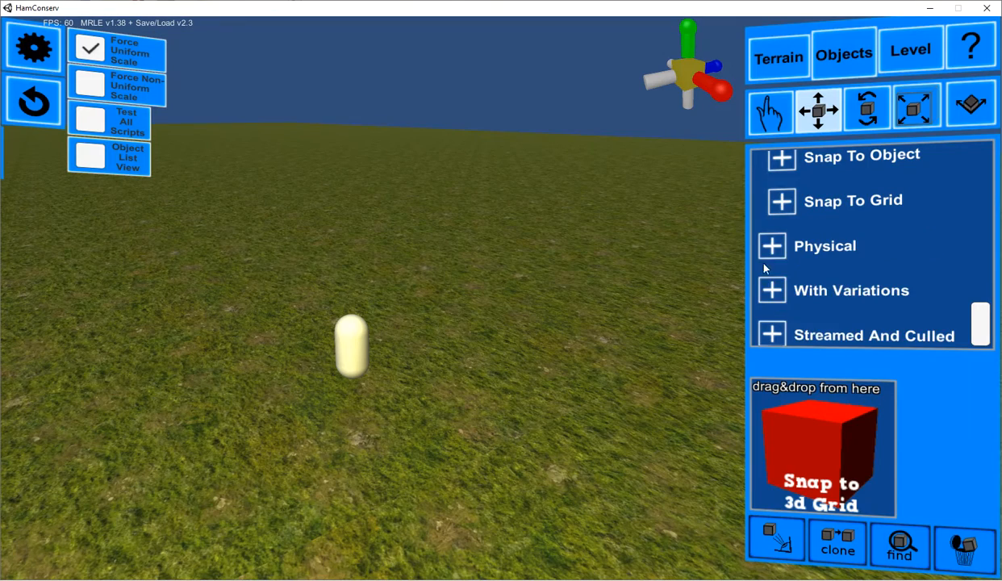
Expand the Physical category and place a Truck 4x4 on the terrain with an SUV on top of it.
{"action": "left_click", "coordinate": [772, 246]}
{"action": "left_click_drag", "start_coordinate": [983, 310], "coordinate": [982, 325]}
{"action": "left_click_drag", "start_coordinate": [789, 236], "coordinate": [576, 306]}
{"action": "left_click_drag", "start_coordinate": [767, 280], "coordinate": [633, 277]}
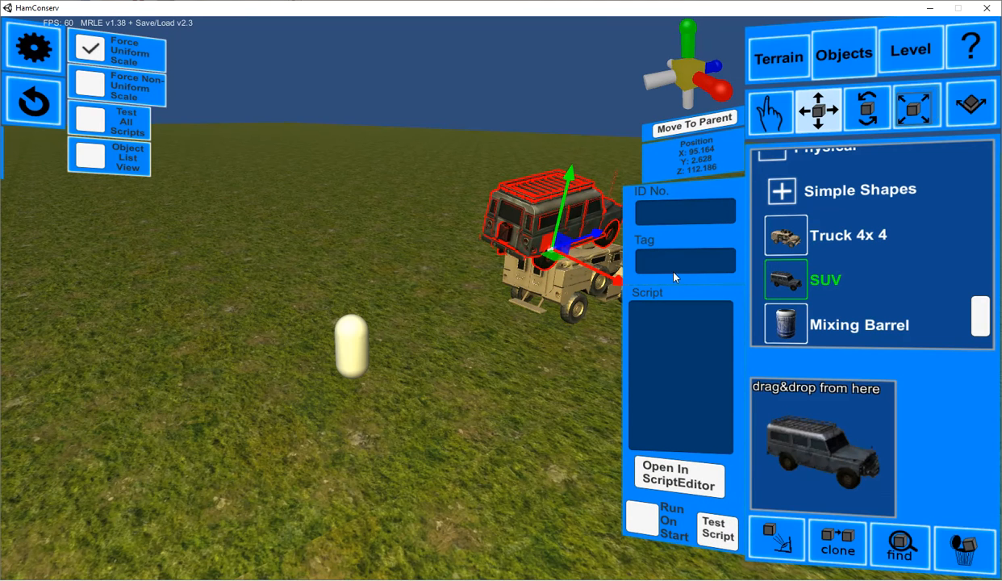
Clone the selected SUV repeatedly to build a pile of vehicles.
{"action": "left_click", "coordinate": [829, 546]}
{"action": "left_click", "coordinate": [829, 546]}
{"action": "left_click", "coordinate": [829, 546]}
{"action": "left_click", "coordinate": [830, 547]}
{"action": "left_click", "coordinate": [830, 547]}
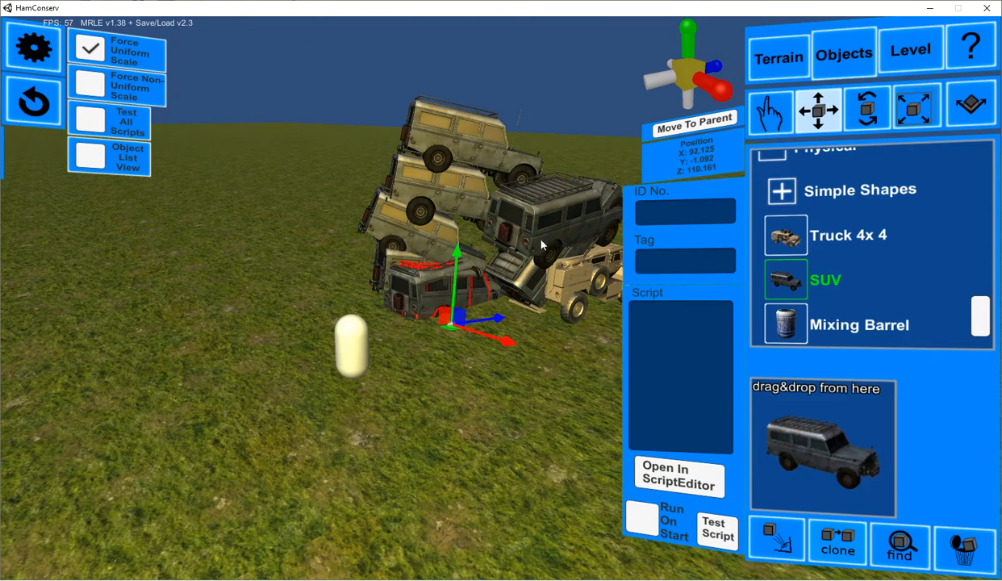
Delete the truck and the SUVs resting on it, keeping the separate SUV pile.
{"action": "left_click", "coordinate": [539, 285]}
{"action": "left_click", "coordinate": [964, 547]}
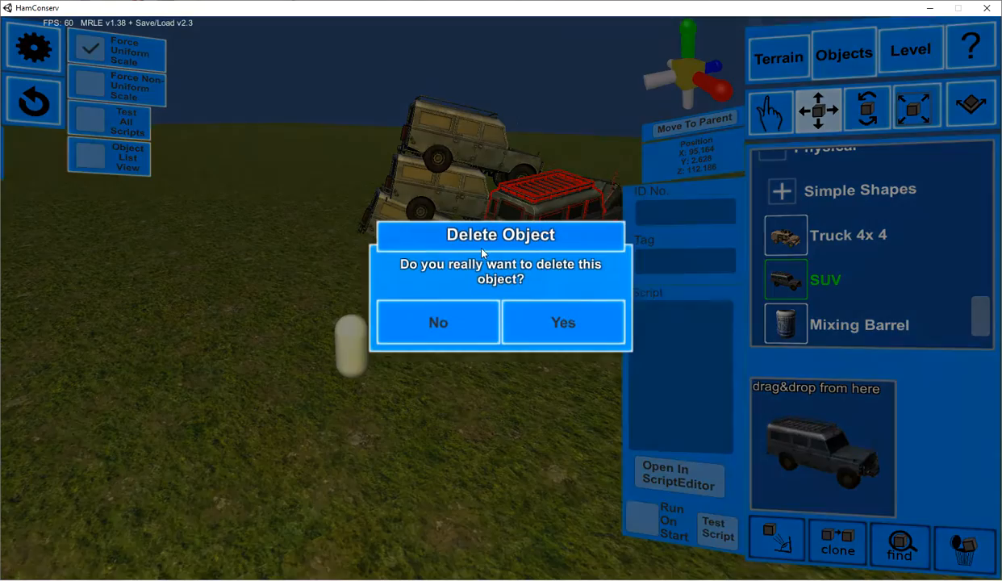
{"action": "left_click", "coordinate": [554, 327]}
{"action": "left_click", "coordinate": [962, 555]}
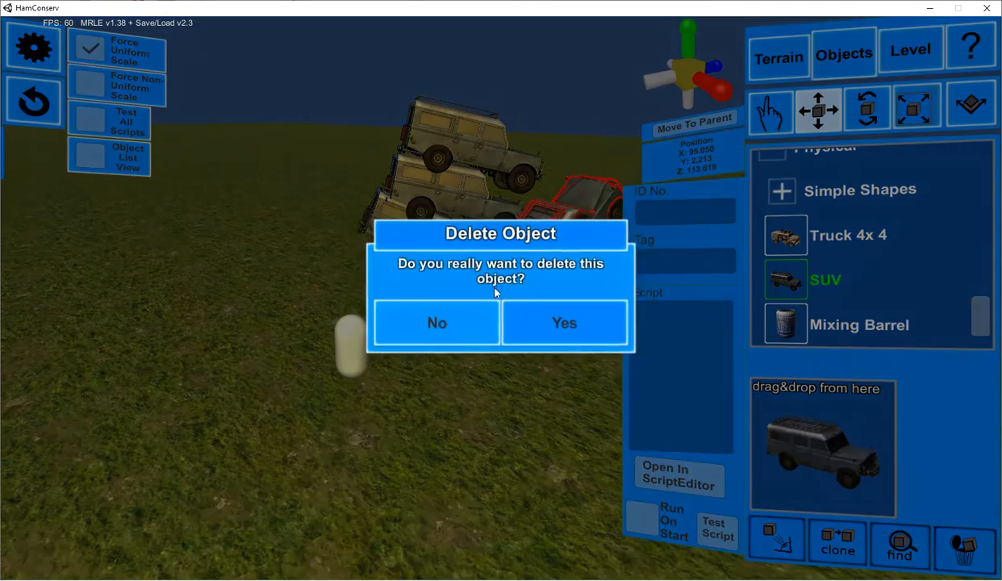
{"action": "left_click", "coordinate": [552, 318]}
{"action": "left_click", "coordinate": [552, 300]}
{"action": "left_click", "coordinate": [963, 547]}
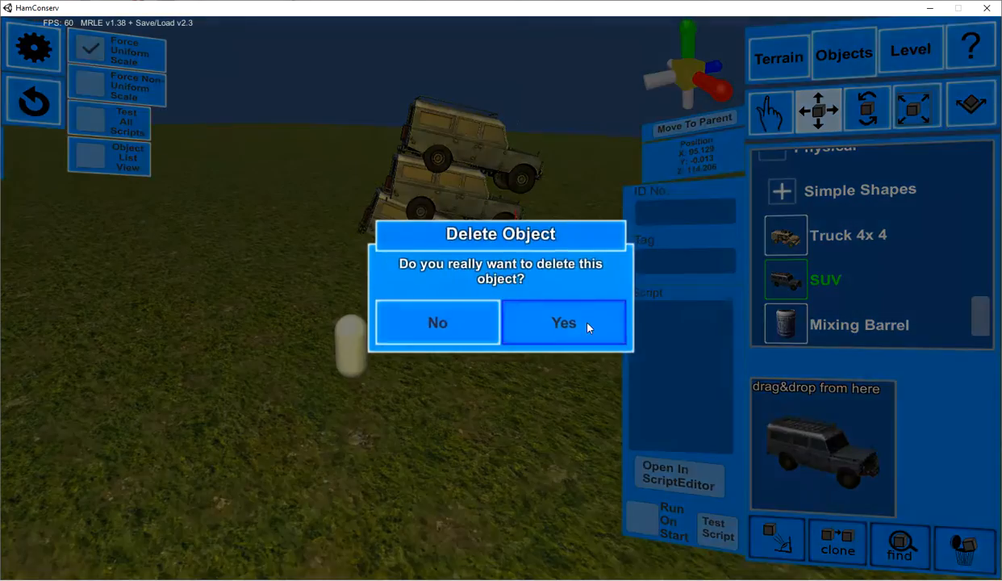
{"action": "left_click", "coordinate": [591, 327]}
{"action": "left_click", "coordinate": [448, 252]}
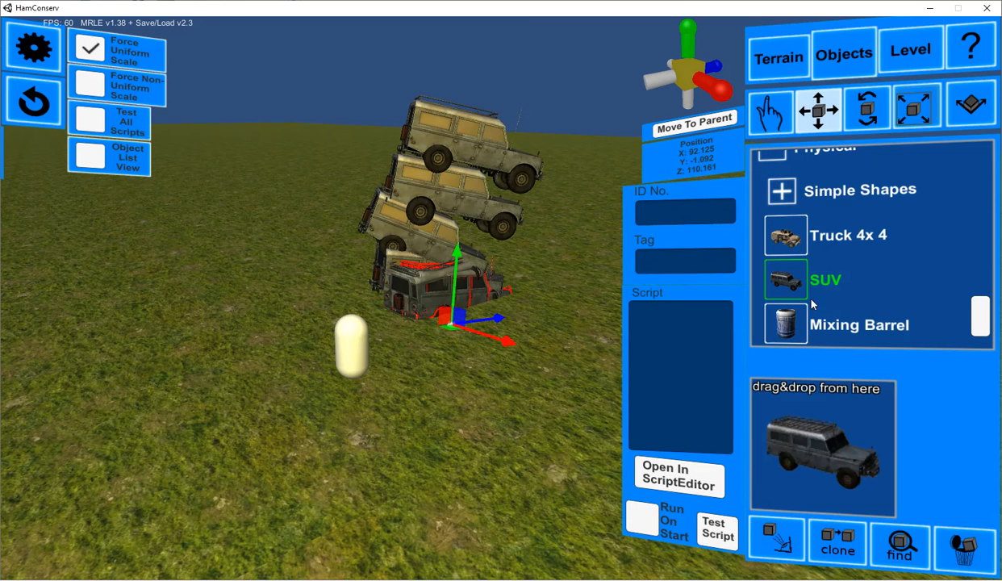
Place a Mixing Barrel on the far side of the capsule from the SUVs and clone it several times.
{"action": "left_click_drag", "start_coordinate": [792, 322], "coordinate": [184, 314]}
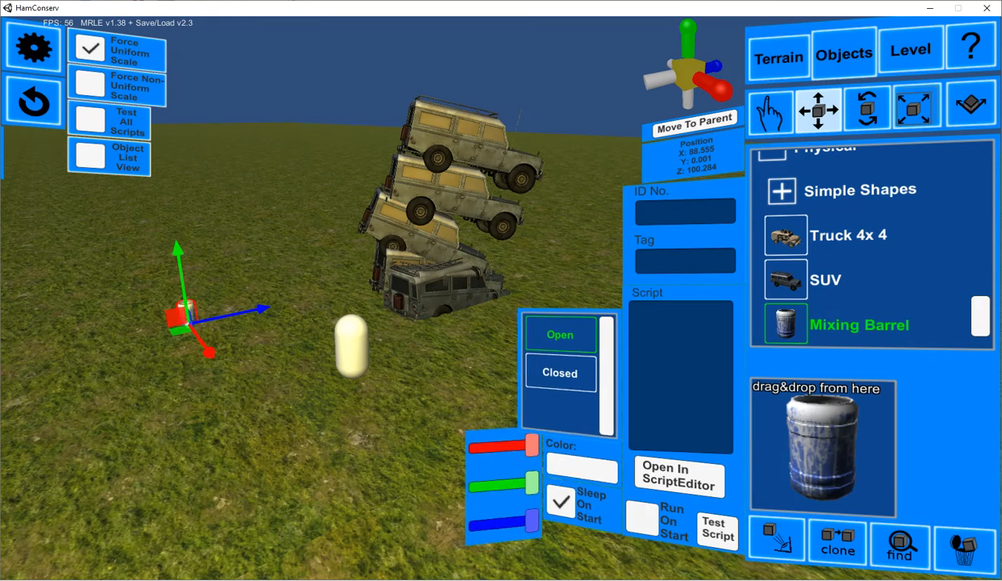
{"action": "left_click", "coordinate": [853, 542]}
{"action": "left_click", "coordinate": [834, 538]}
{"action": "left_click", "coordinate": [834, 538]}
{"action": "left_click", "coordinate": [834, 538]}
{"action": "left_click", "coordinate": [754, 151]}
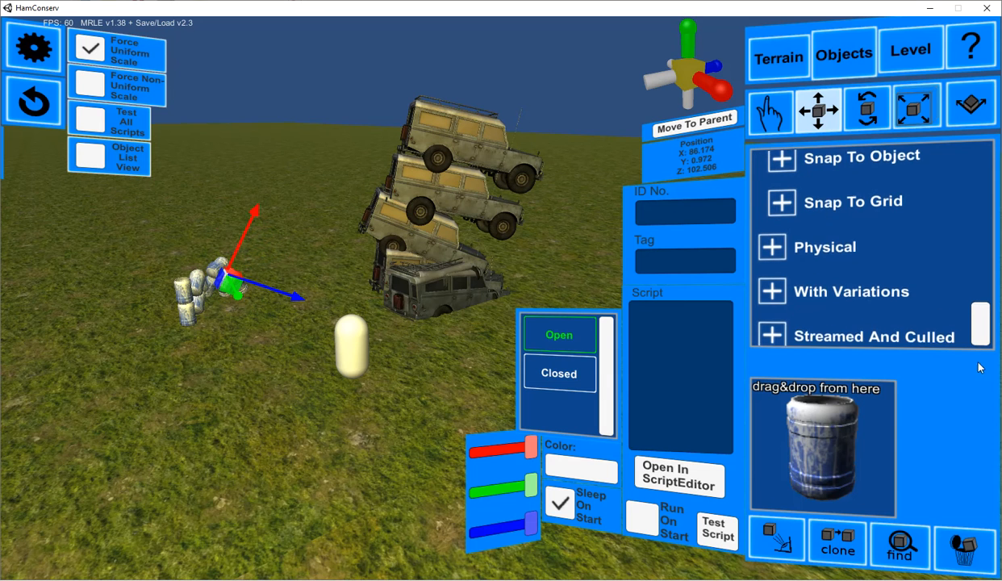
Expand With Variations and place a Building Rundown on the open terrain beside the SUV pile.
{"action": "left_click", "coordinate": [767, 294]}
{"action": "scroll", "coordinate": [765, 292], "scroll_direction": "down", "scroll_amount": 1}
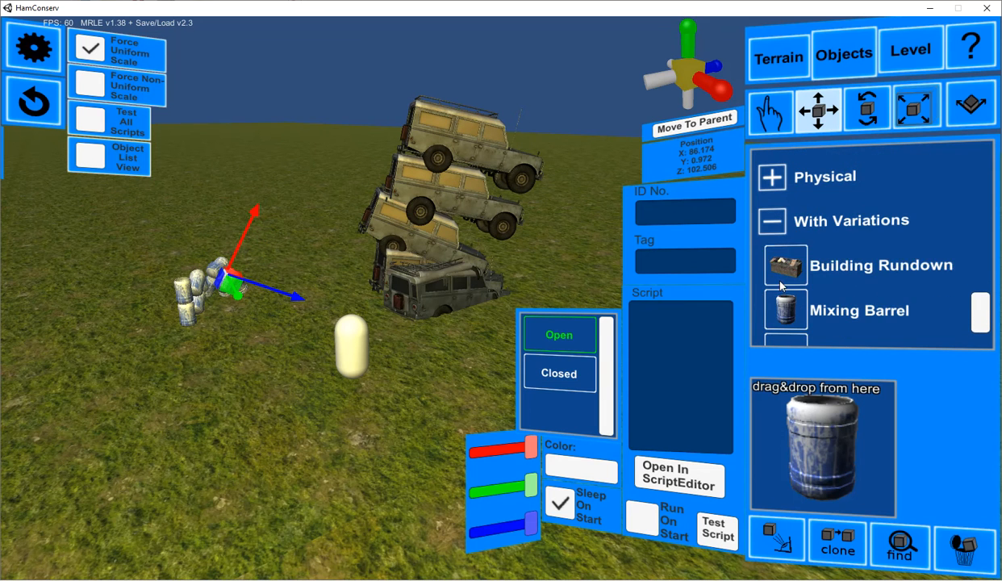
{"action": "left_click", "coordinate": [779, 279]}
{"action": "right_click_drag", "start_coordinate": [381, 427], "coordinate": [571, 388]}
{"action": "right_click_drag", "start_coordinate": [342, 388], "coordinate": [732, 293]}
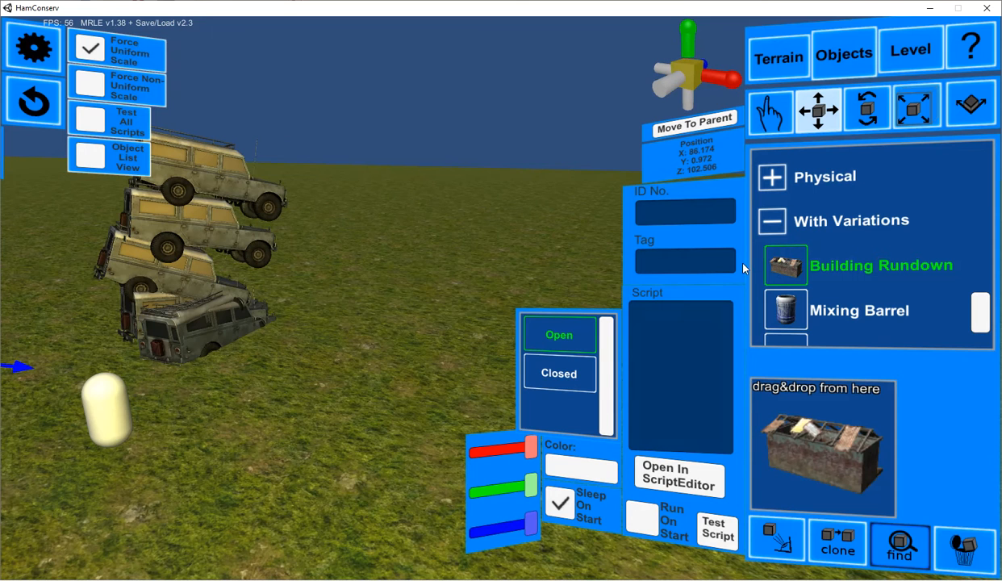
{"action": "left_click_drag", "start_coordinate": [789, 279], "coordinate": [449, 327]}
Try the Some Barrels and Too many barrels variations on the building and rotate it to about 262.6° around Y.
{"action": "left_click", "coordinate": [565, 385]}
{"action": "left_click", "coordinate": [553, 416]}
{"action": "left_click", "coordinate": [867, 107]}
{"action": "left_click_drag", "start_coordinate": [396, 351], "coordinate": [553, 393]}
Cycle through the building's barrel and Default variations and set it to Everything.
{"action": "left_click", "coordinate": [552, 375]}
{"action": "left_click", "coordinate": [545, 413]}
{"action": "left_click", "coordinate": [549, 334]}
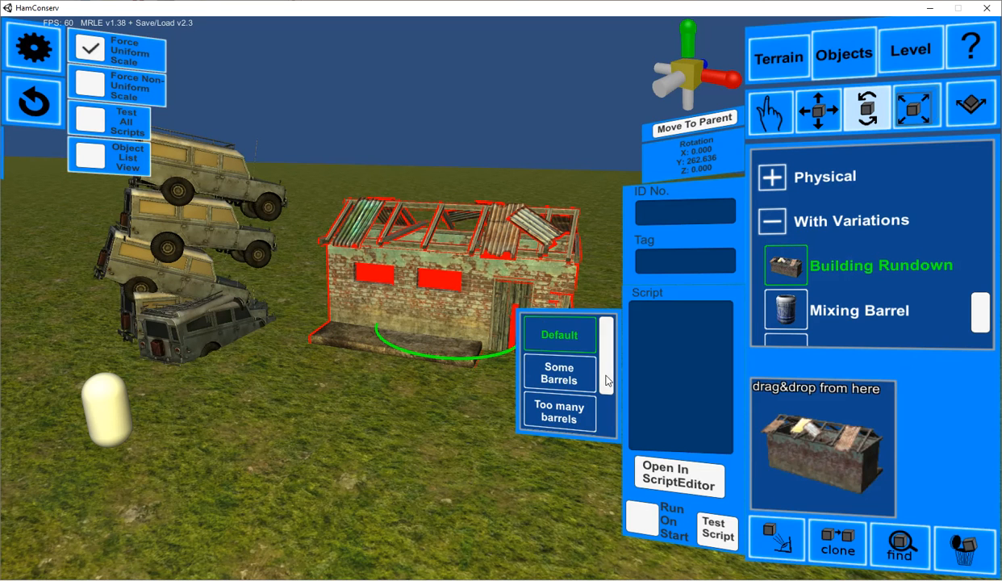
{"action": "scroll", "coordinate": [588, 392], "scroll_direction": "down", "scroll_amount": 2}
{"action": "left_click", "coordinate": [586, 415]}
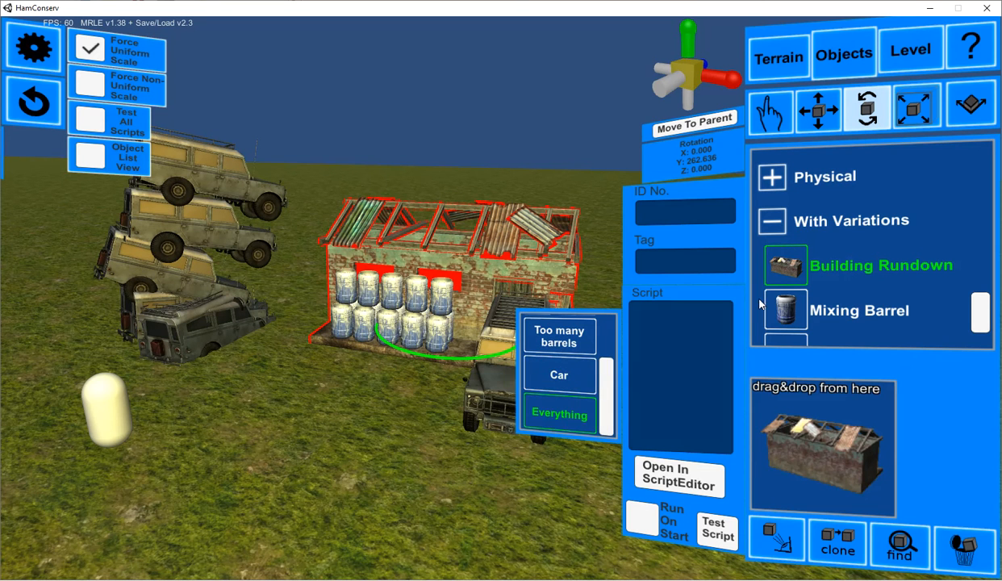
Collapse With Variations, expand Streamed And Culled and preview its Mixing Barrel.
{"action": "left_click", "coordinate": [782, 227]}
{"action": "left_click", "coordinate": [790, 333]}
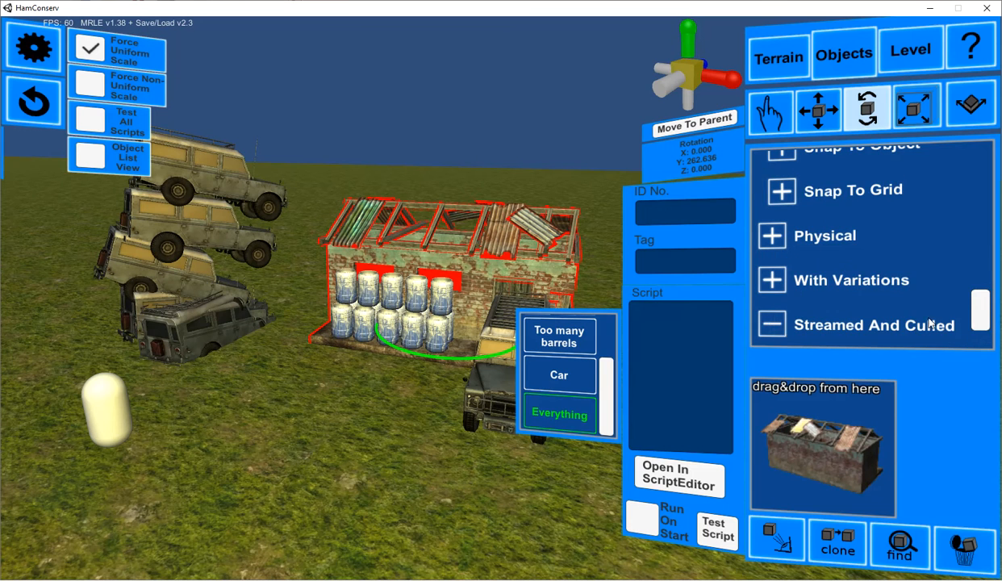
{"action": "scroll", "coordinate": [790, 330], "scroll_direction": "down", "scroll_amount": 3}
{"action": "left_click", "coordinate": [790, 323]}
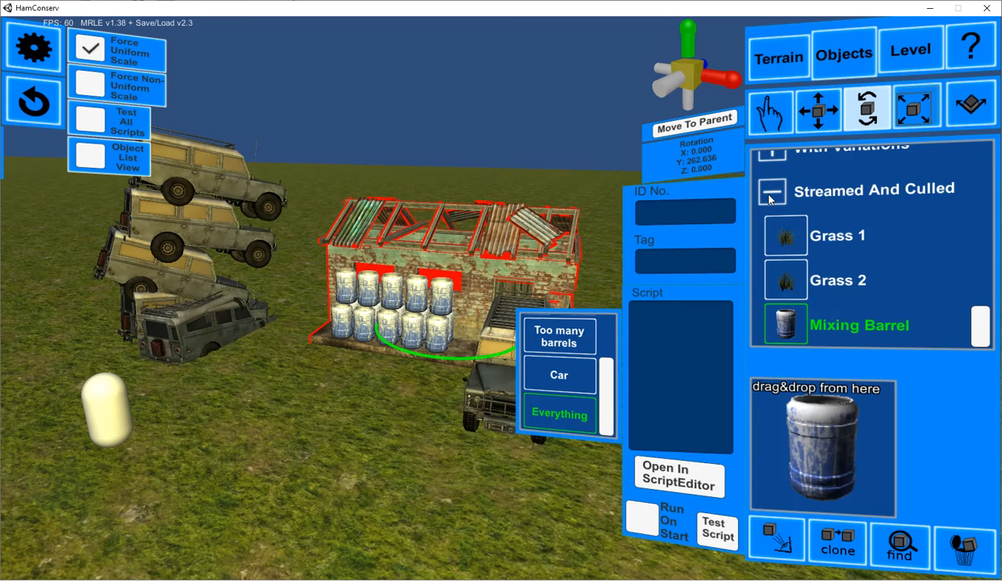
Place a Grass 1 object in front of the building and try scaling it uniformly.
{"action": "left_click", "coordinate": [777, 253]}
{"action": "left_click", "coordinate": [298, 410]}
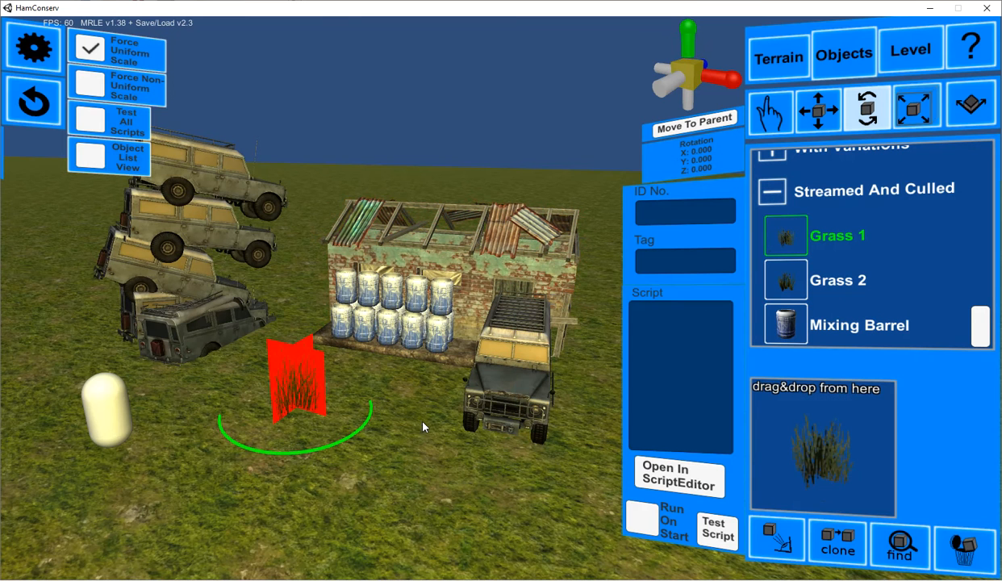
{"action": "left_click", "coordinate": [900, 119]}
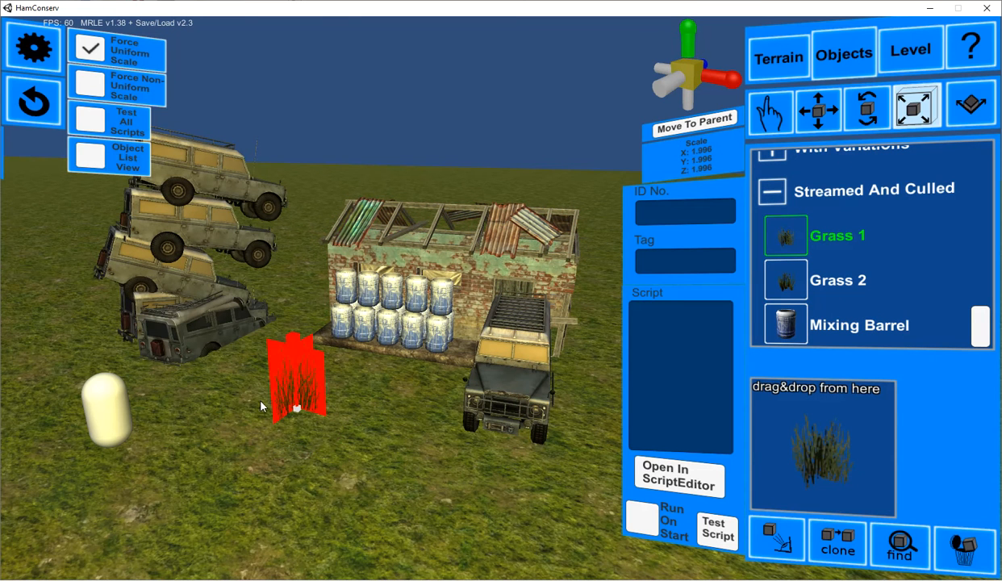
{"action": "left_click_drag", "start_coordinate": [297, 410], "coordinate": [270, 458]}
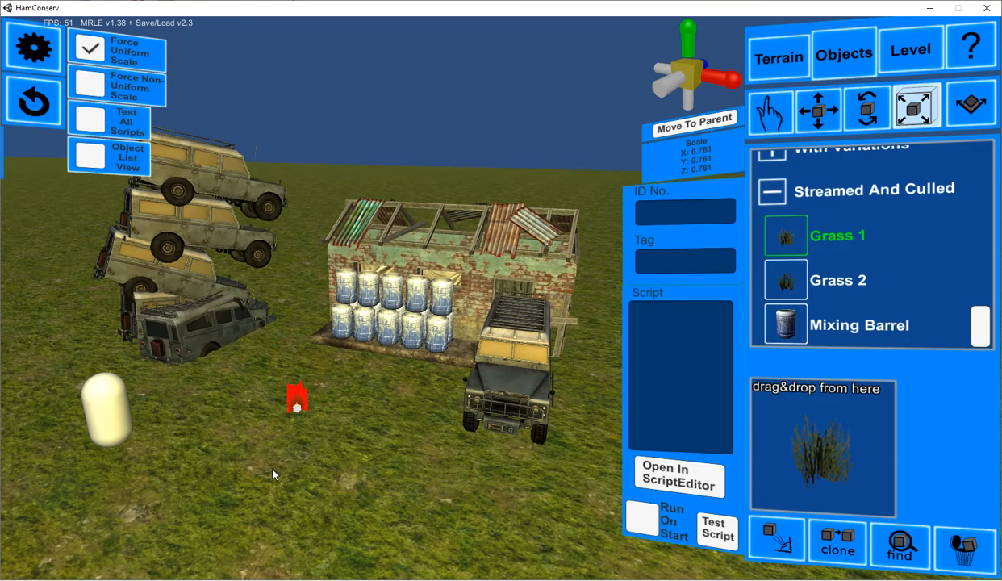
Delete the Grass 1 object used for the scaling test.
{"action": "key", "text": "w"}
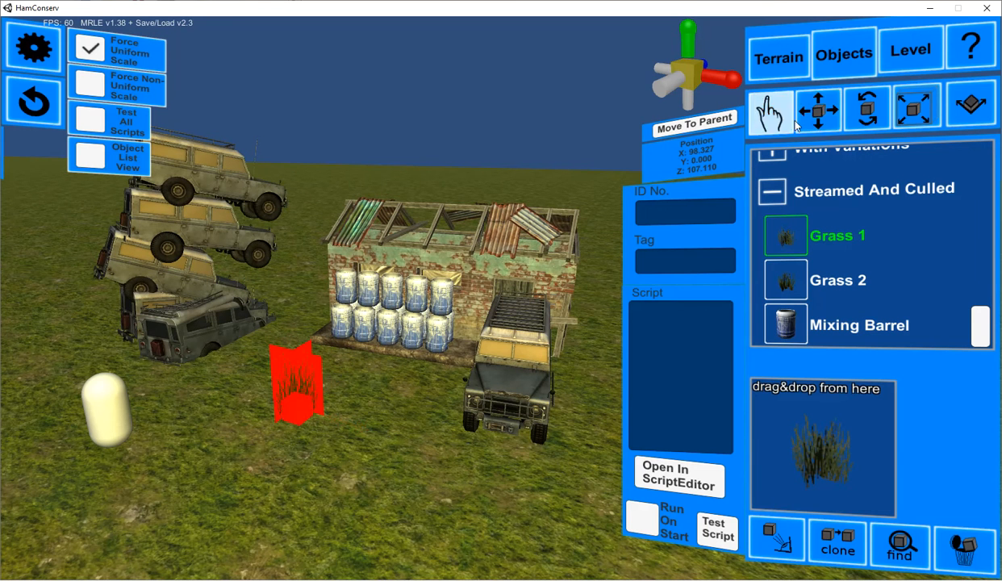
{"action": "key", "text": "Delete"}
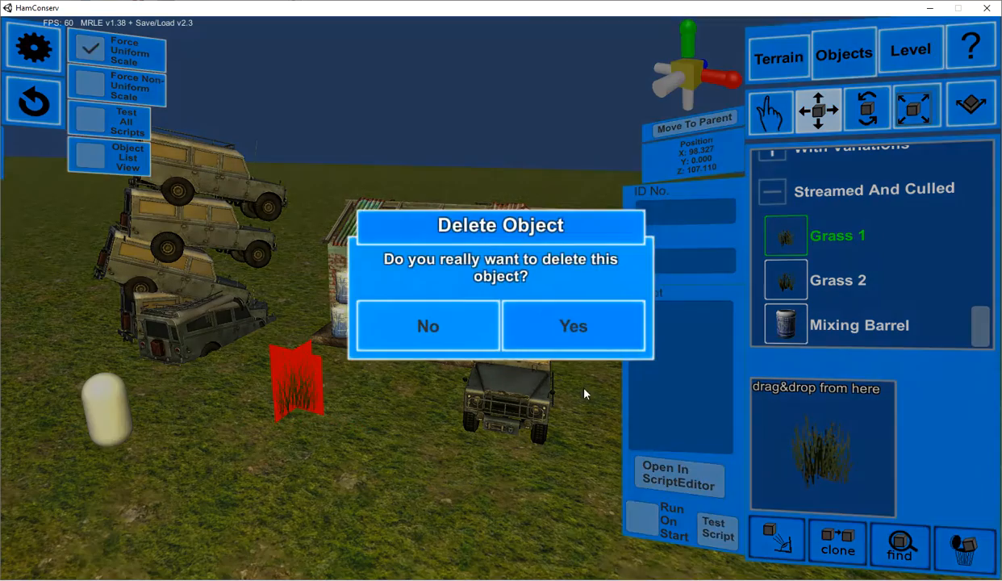
{"action": "left_click", "coordinate": [569, 321]}
Place another Grass 1 object in front of the building and delete it.
{"action": "left_click", "coordinate": [328, 414]}
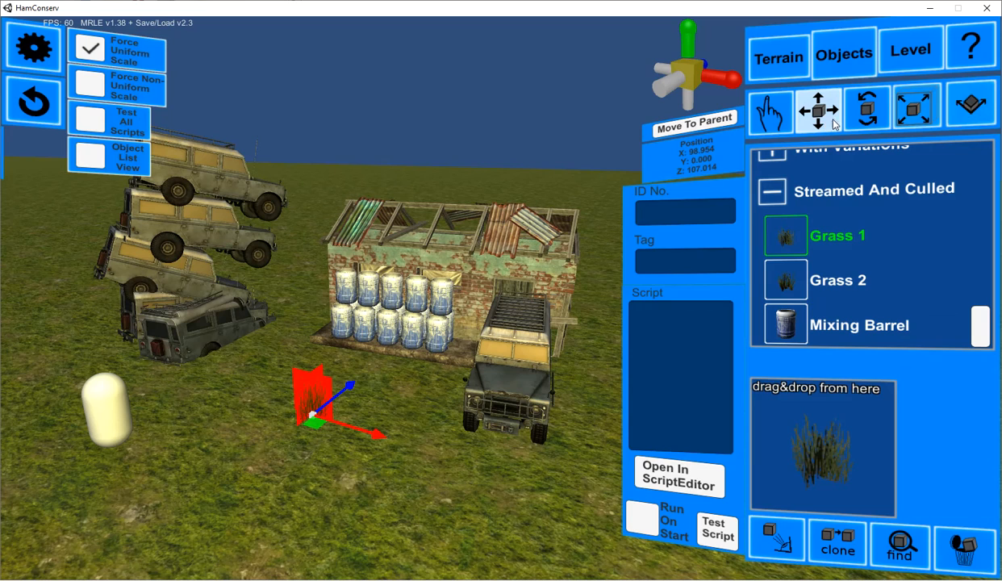
{"action": "left_click", "coordinate": [986, 560]}
{"action": "left_click", "coordinate": [523, 313]}
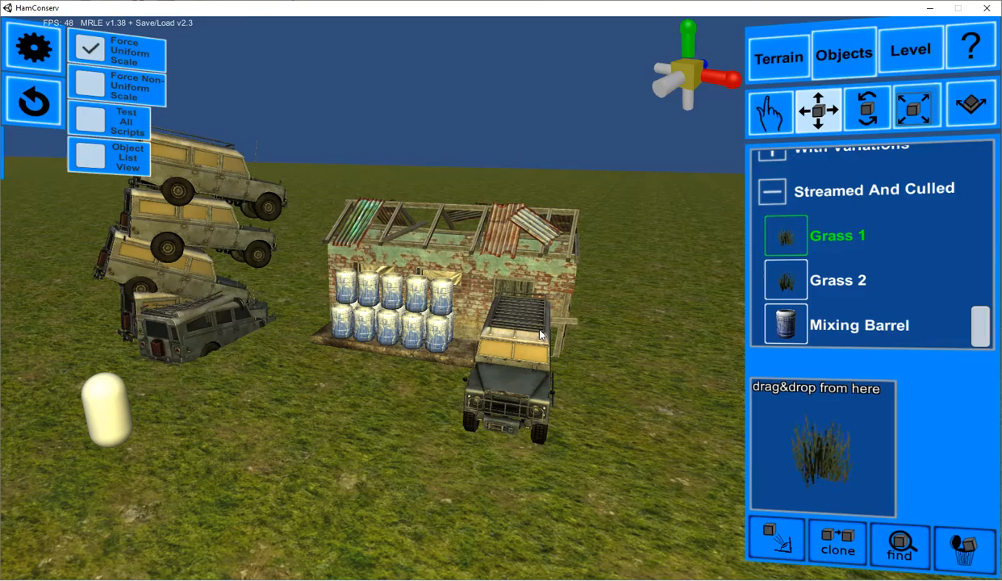
Reposition an SUV low in the pile freehand, ending at about X 91.3, Y -0.4, Z 110.9.
{"action": "left_click", "coordinate": [771, 121]}
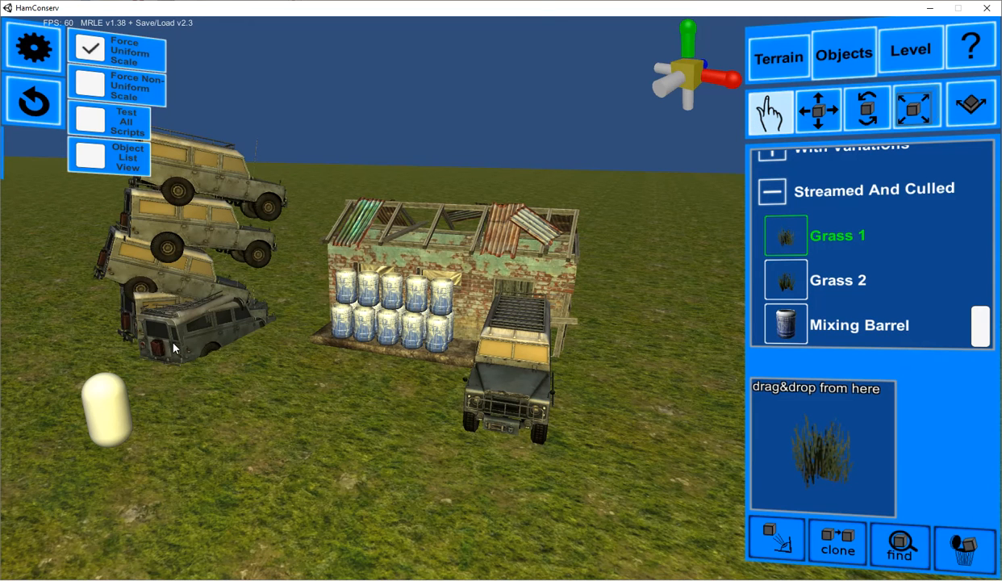
{"action": "left_click", "coordinate": [215, 301]}
{"action": "left_click_drag", "start_coordinate": [201, 345], "coordinate": [192, 230]}
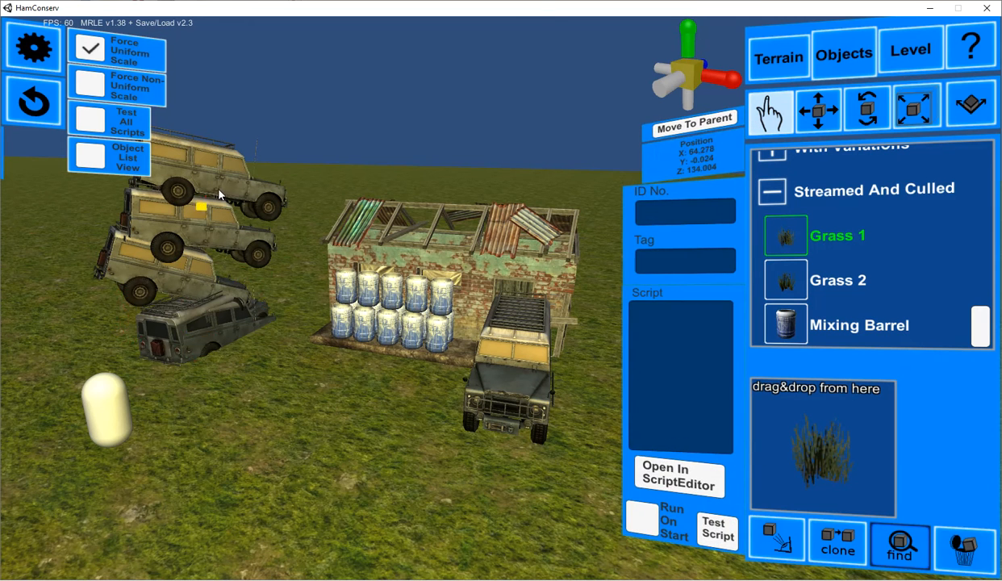
{"action": "left_click_drag", "start_coordinate": [207, 286], "coordinate": [220, 339]}
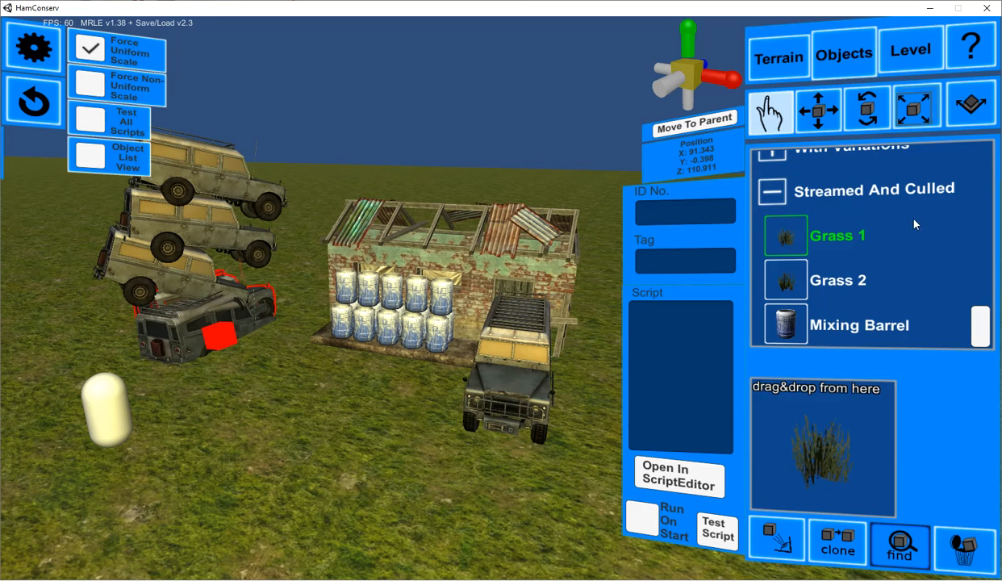
{"action": "mouse_move", "coordinate": [980, 326]}
{"action": "left_mouse_down"}
{"action": "mouse_move", "coordinate": [978, 301]}
{"action": "mouse_move", "coordinate": [979, 327]}
{"action": "left_mouse_up"}
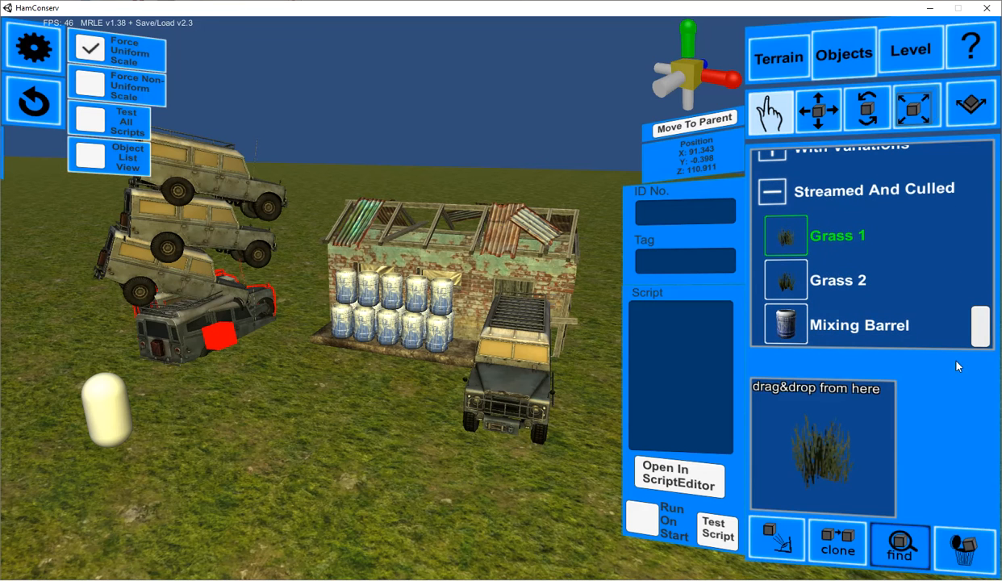
Select the capsule, move it freehand to about X 97.6, Z 102.7 and show its axis move handles.
{"action": "left_click", "coordinate": [816, 113]}
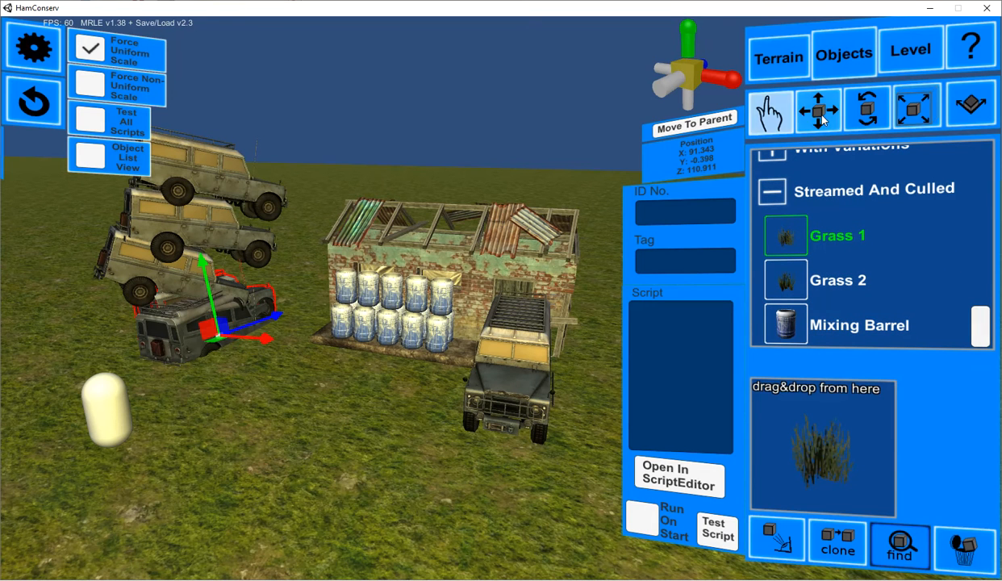
{"action": "left_click", "coordinate": [106, 413]}
{"action": "left_click", "coordinate": [776, 119]}
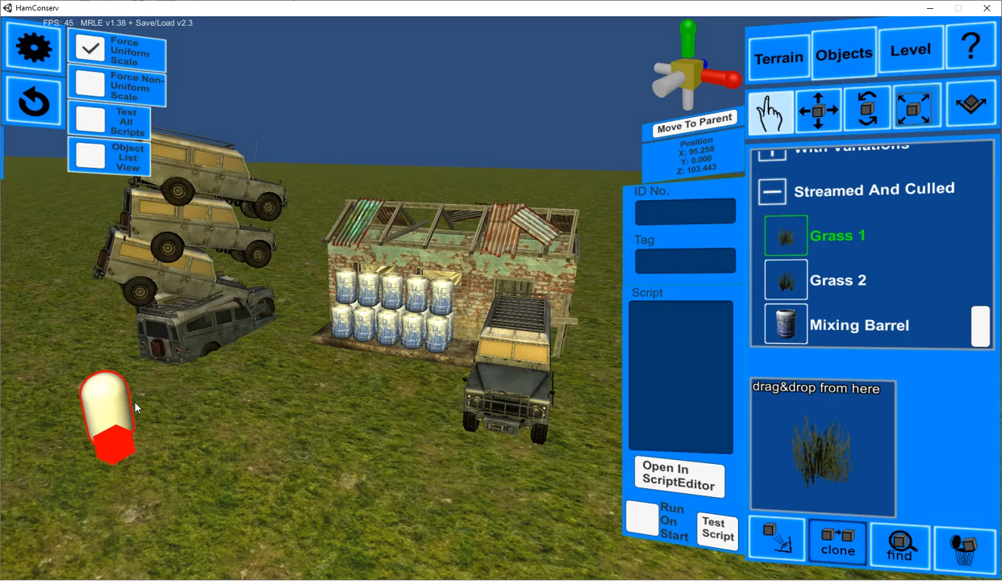
{"action": "left_click_drag", "start_coordinate": [105, 427], "coordinate": [141, 484]}
{"action": "left_click", "coordinate": [819, 110]}
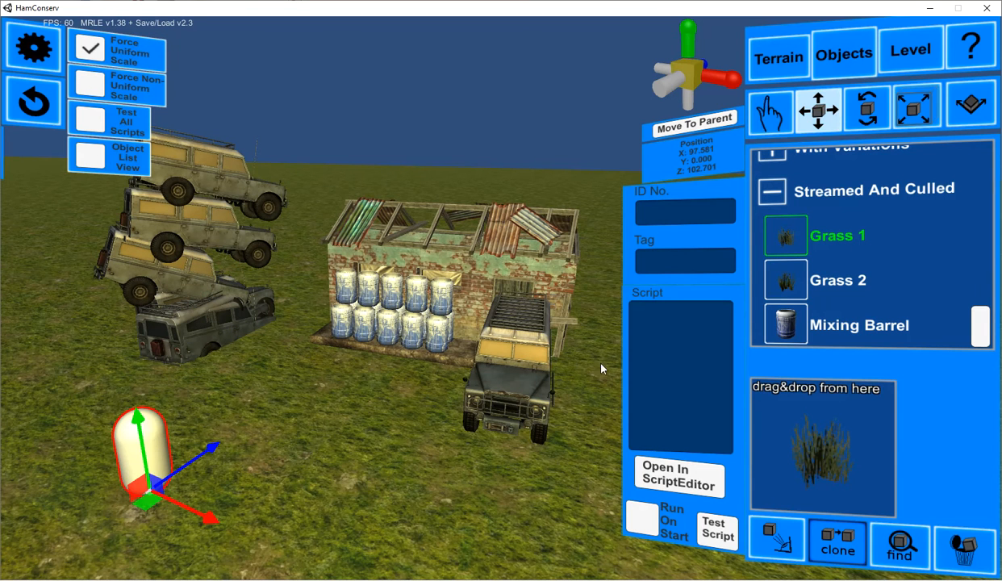
Cycle the selected capsule through the rotate, scale and move handles, ending with the move handles.
{"action": "left_click", "coordinate": [860, 105]}
{"action": "left_click", "coordinate": [900, 105]}
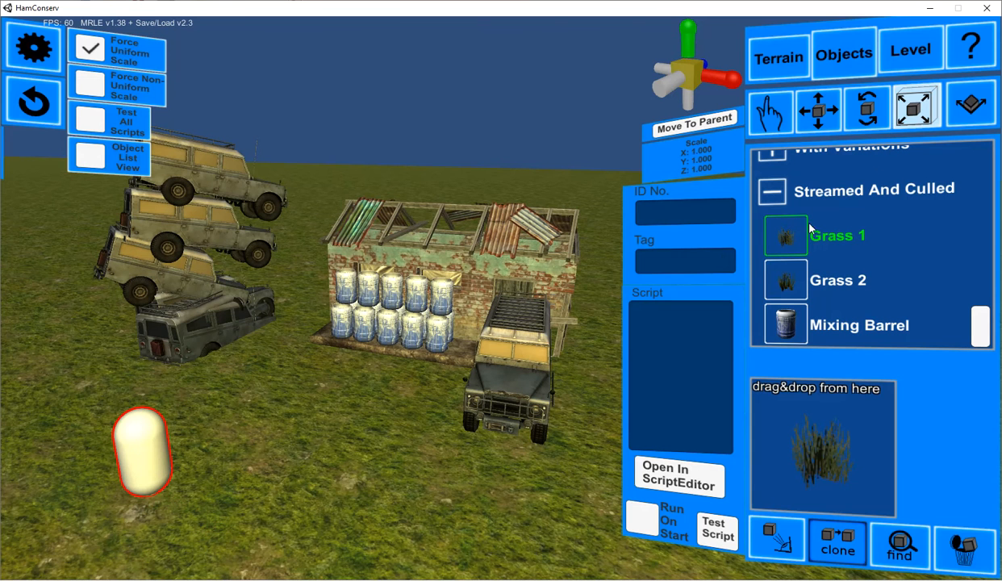
{"action": "left_click", "coordinate": [817, 109]}
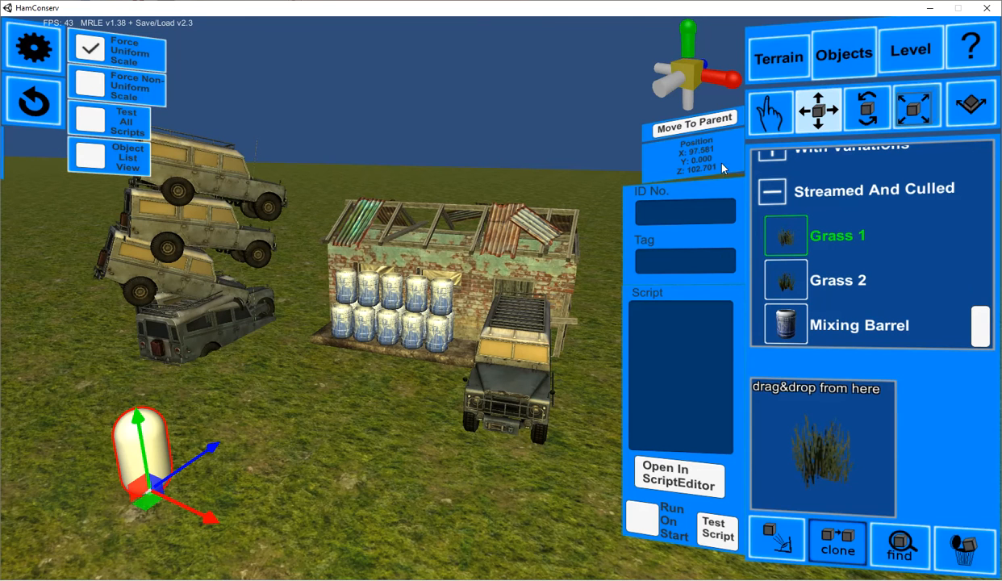
{"action": "key", "text": "e"}
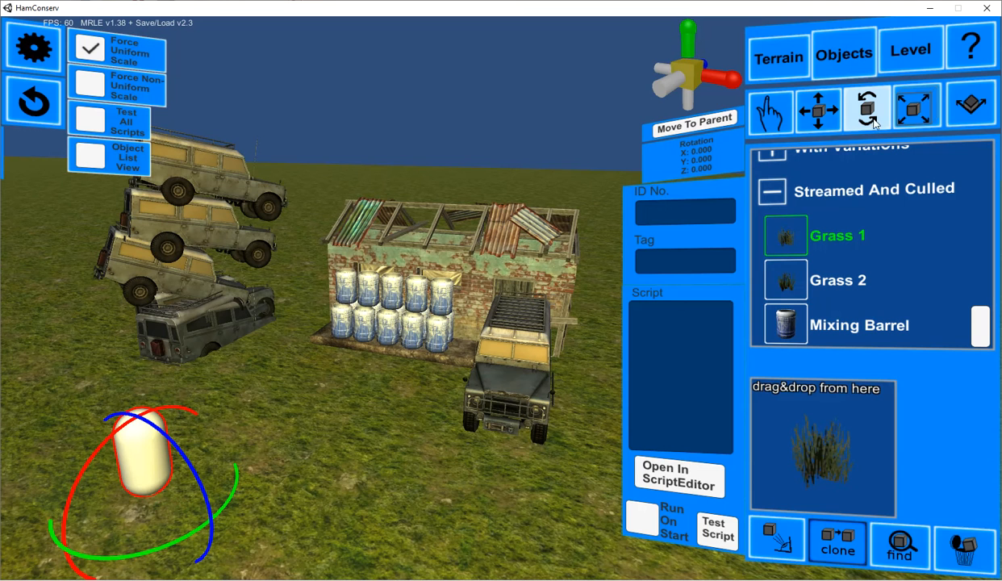
{"action": "key", "text": "r"}
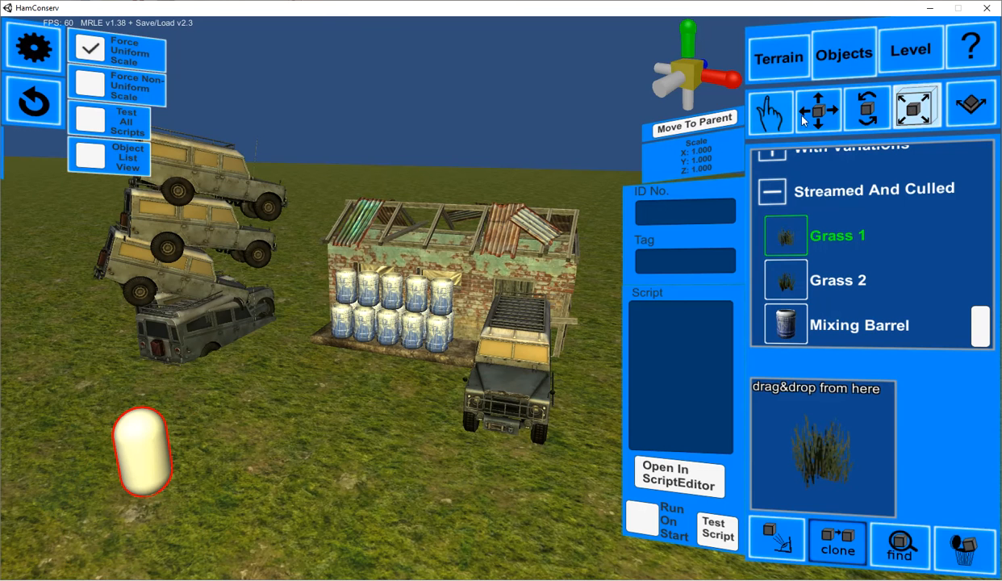
{"action": "key", "text": "w"}
Move the second-highest SUV in the pile to about X 93.6, Y 1.4, Z 108.9 using the alternate handle orientation, and restore the original orientation.
{"action": "left_click", "coordinate": [971, 109]}
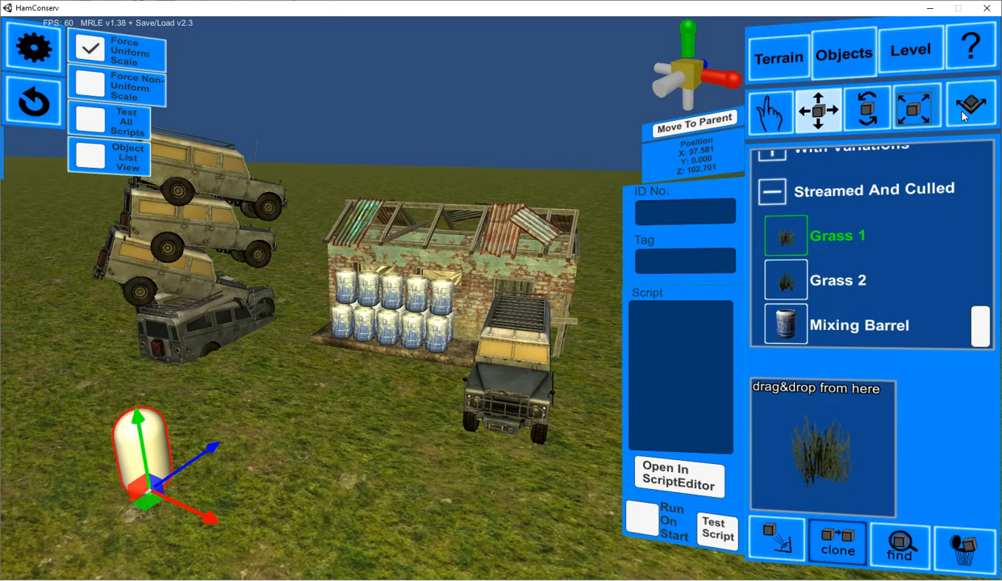
{"action": "left_click", "coordinate": [179, 283]}
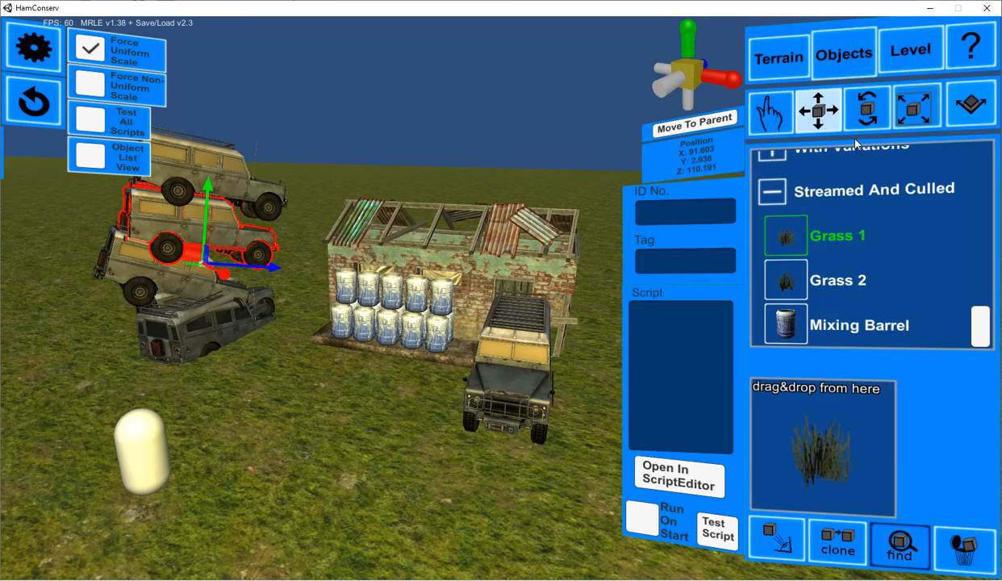
{"action": "left_click", "coordinate": [964, 114]}
{"action": "mouse_move", "coordinate": [242, 253]}
{"action": "left_mouse_down"}
{"action": "mouse_move", "coordinate": [255, 256]}
{"action": "mouse_move", "coordinate": [231, 263]}
{"action": "left_mouse_up"}
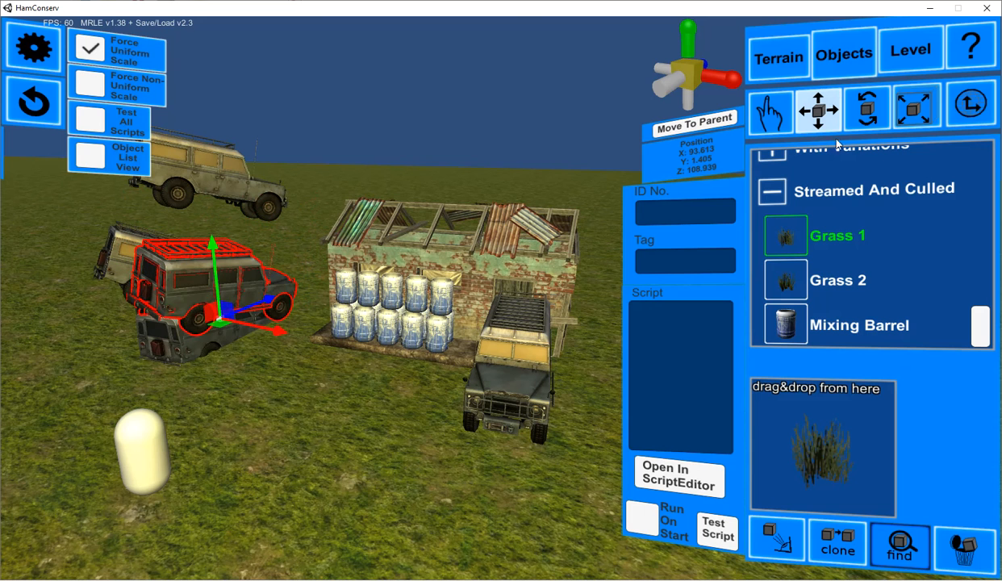
{"action": "left_click", "coordinate": [958, 113]}
Collapse the Streamed And Culled category and expand Game Logic at the start of the object library.
{"action": "left_click", "coordinate": [767, 197]}
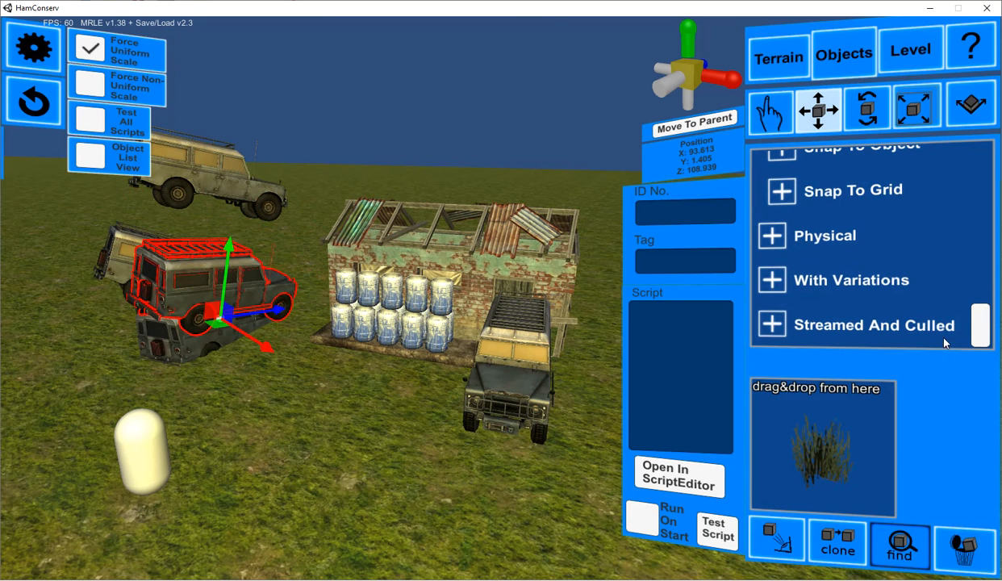
{"action": "left_click_drag", "start_coordinate": [971, 322], "coordinate": [983, 184]}
{"action": "left_click_drag", "start_coordinate": [978, 315], "coordinate": [971, 121]}
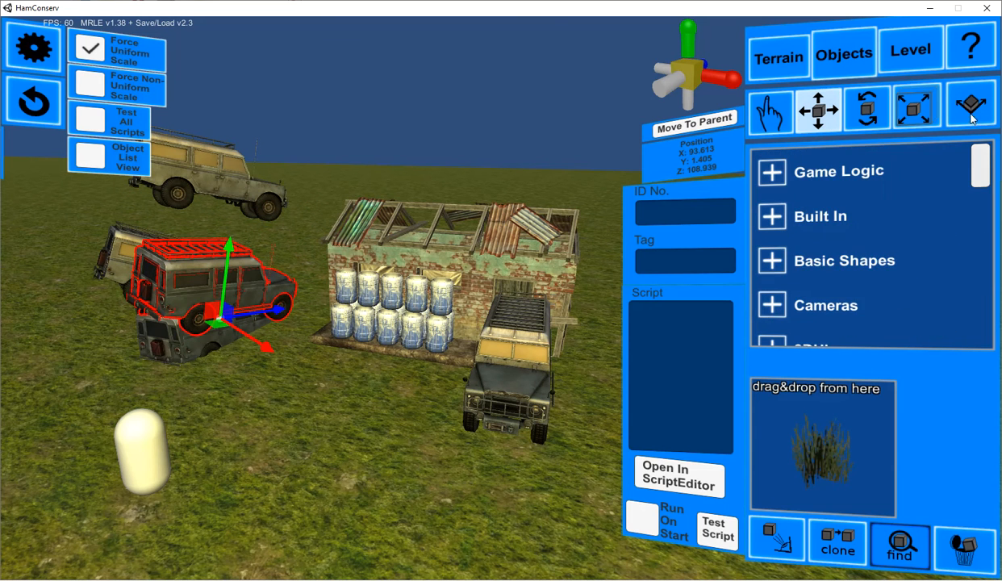
{"action": "left_click", "coordinate": [774, 184]}
Select the Player Start Position capsule and inspect its ID No., Tag and Script fields.
{"action": "right_click_drag", "start_coordinate": [411, 416], "coordinate": [589, 240]}
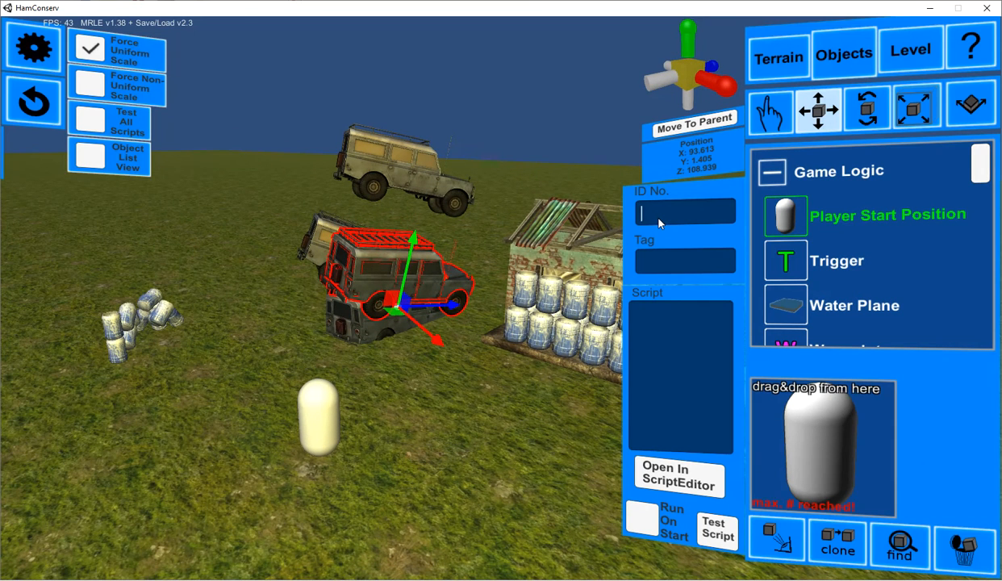
{"action": "left_click", "coordinate": [334, 400]}
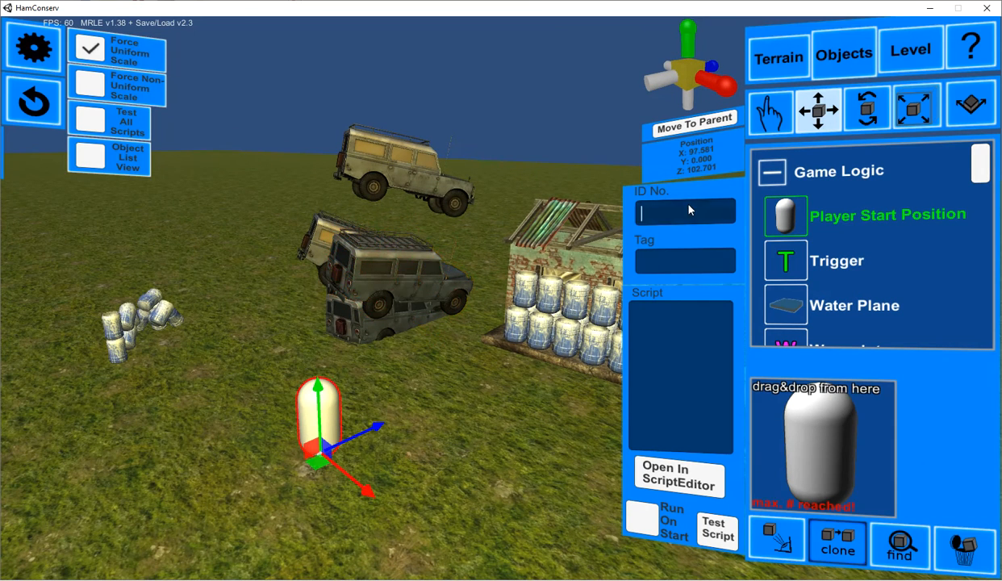
{"action": "left_click", "coordinate": [649, 264]}
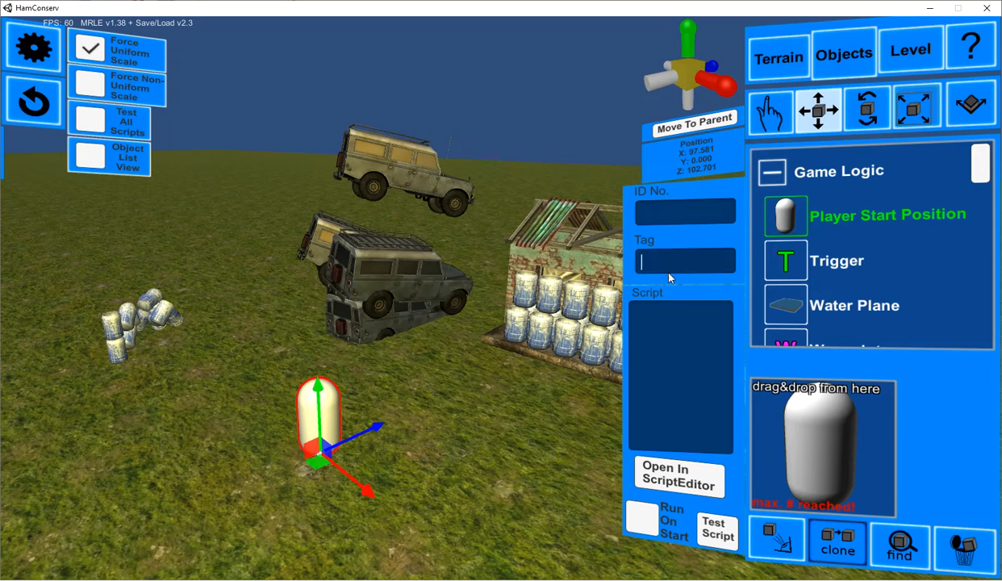
{"action": "left_click", "coordinate": [659, 415]}
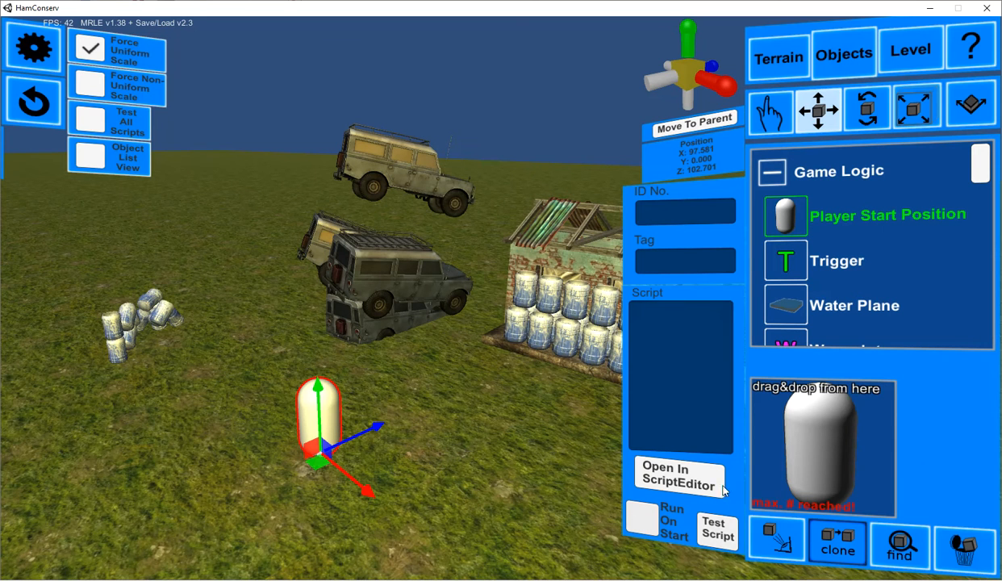
{"action": "right_click_drag", "start_coordinate": [360, 404], "coordinate": [230, 418]}
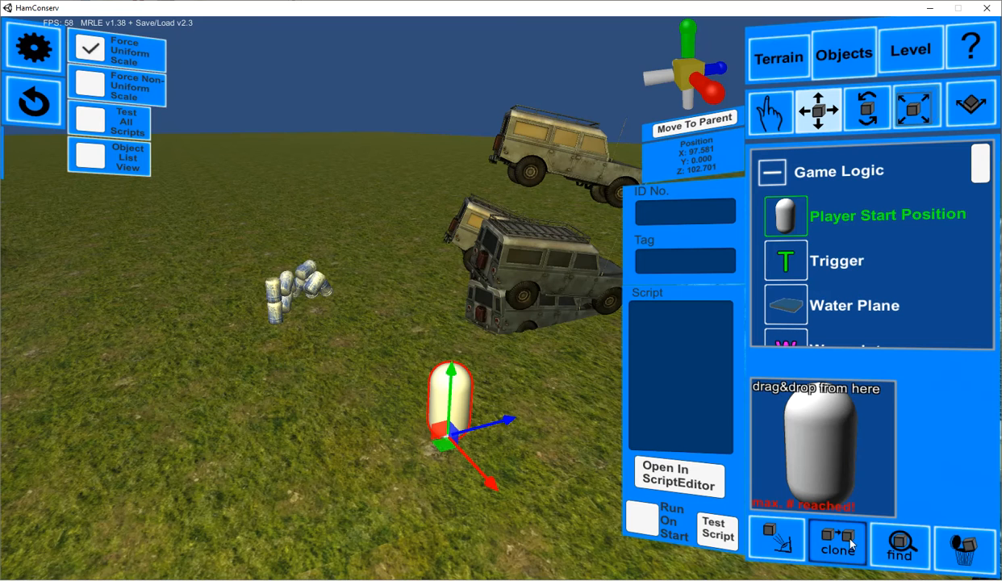
Show the object list view, focus on the player start capsule and check the Game Logic library entries.
{"action": "left_click", "coordinate": [84, 162]}
{"action": "left_click", "coordinate": [50, 350]}
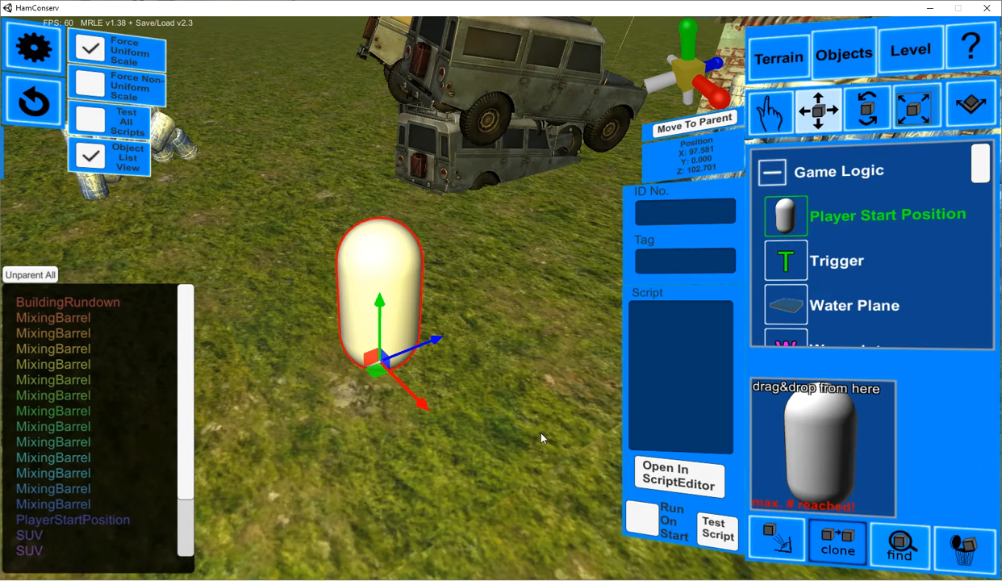
{"action": "left_click", "coordinate": [803, 255]}
{"action": "left_click", "coordinate": [781, 230]}
{"action": "scroll", "coordinate": [796, 269], "scroll_direction": "down", "scroll_amount": 1}
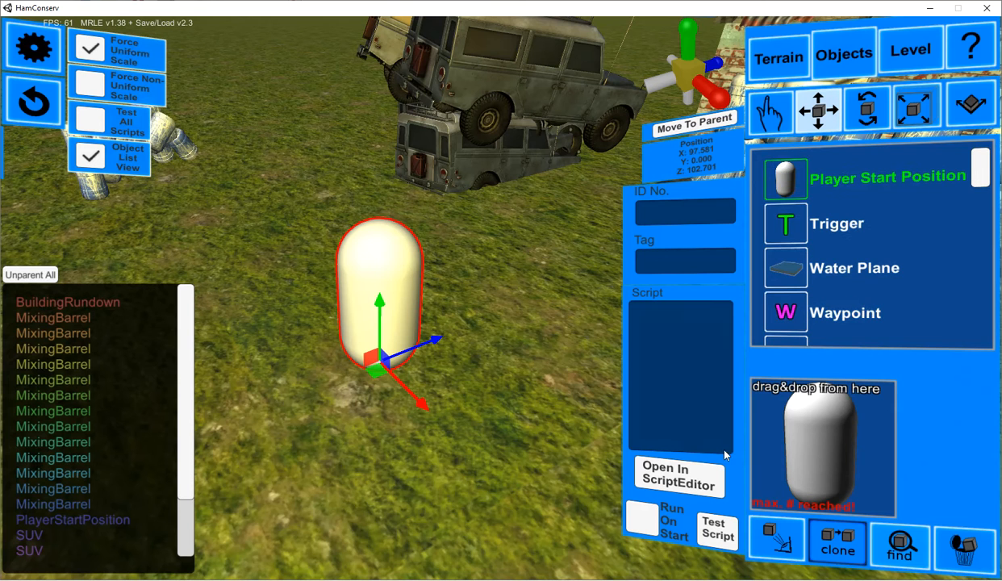
Select a MixingBarrel from the object list and focus the view on it in the barrel pile.
{"action": "left_click", "coordinate": [45, 410]}
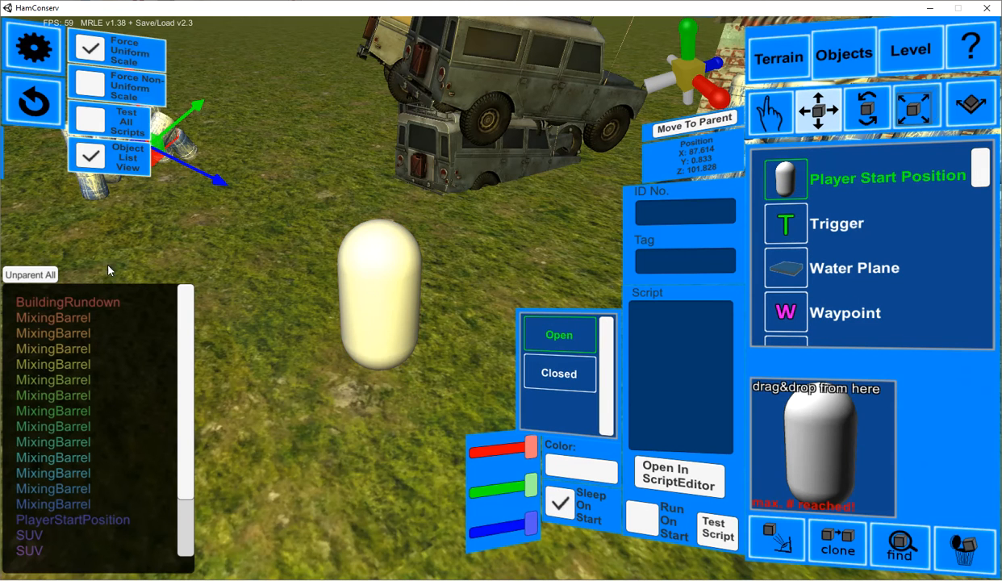
{"action": "left_click", "coordinate": [779, 539]}
{"action": "scroll", "coordinate": [421, 392], "scroll_direction": "down", "scroll_amount": 4}
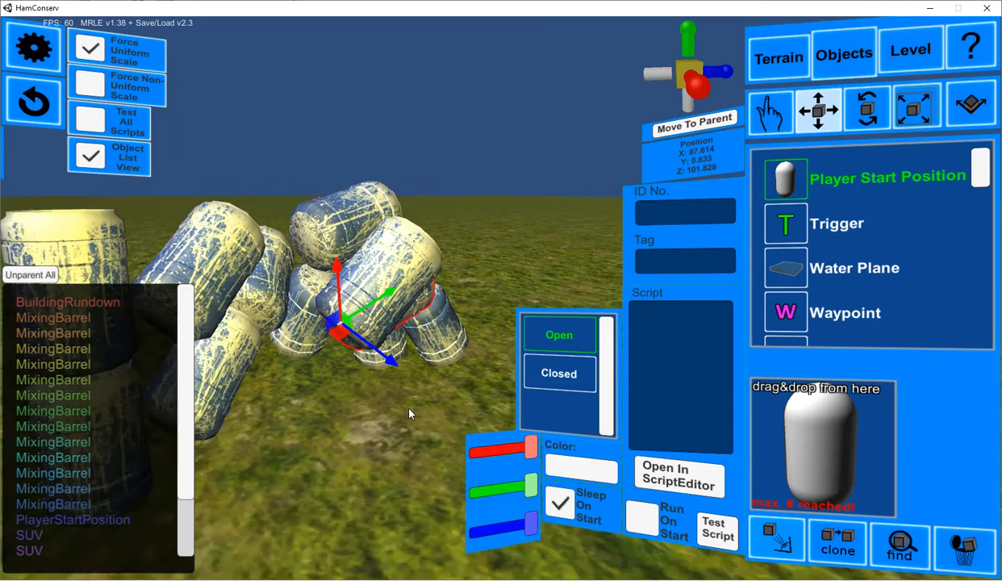
Select the upper barrel of the two-barrel stack, try its red color value and hide the object list view.
{"action": "right_click_drag", "start_coordinate": [395, 348], "coordinate": [318, 284]}
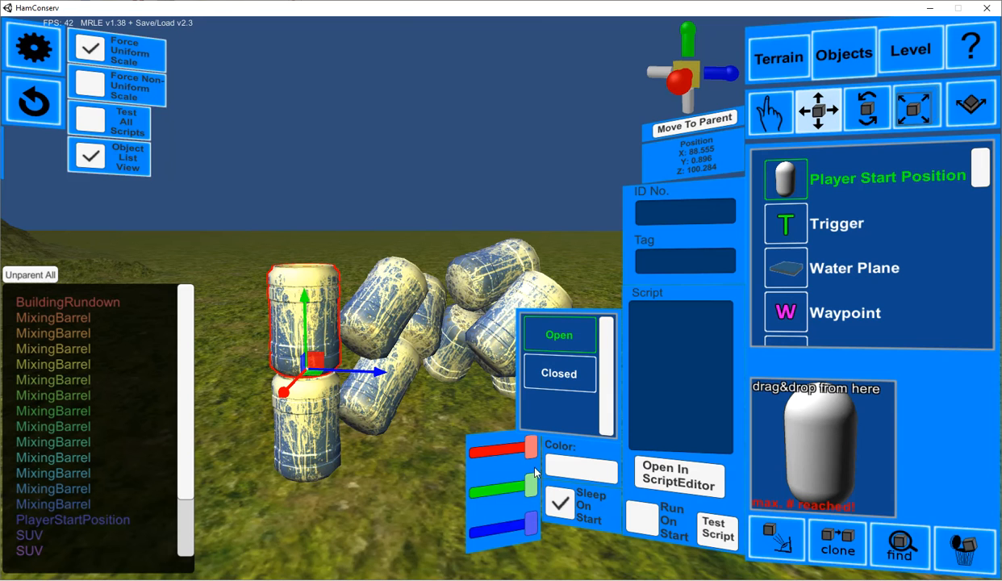
{"action": "left_click_drag", "start_coordinate": [522, 448], "coordinate": [548, 450]}
{"action": "left_click", "coordinate": [90, 154]}
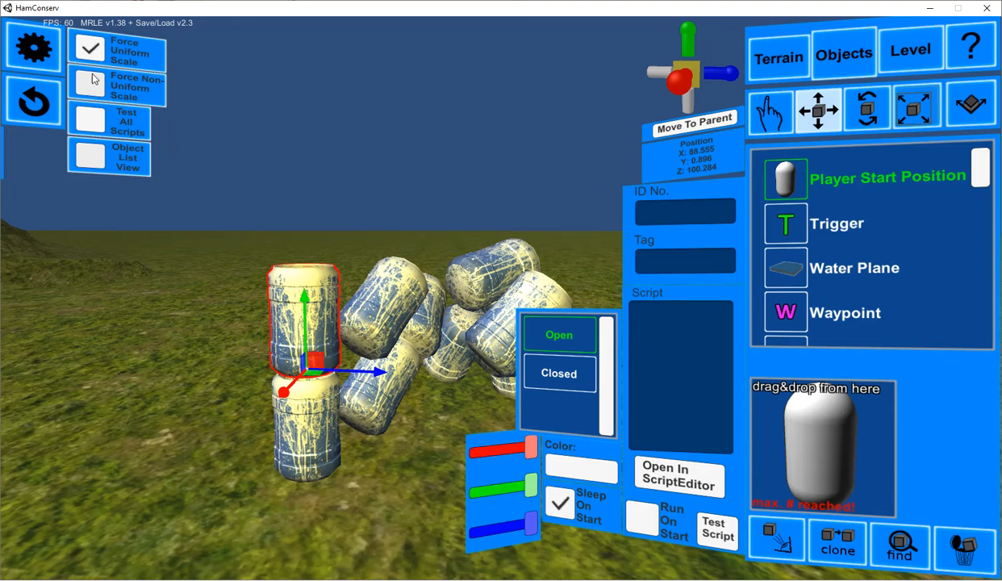
Force non-uniform scaling and stretch the upper stacked barrel along Z to a scale of about 3.55.
{"action": "left_click", "coordinate": [915, 117]}
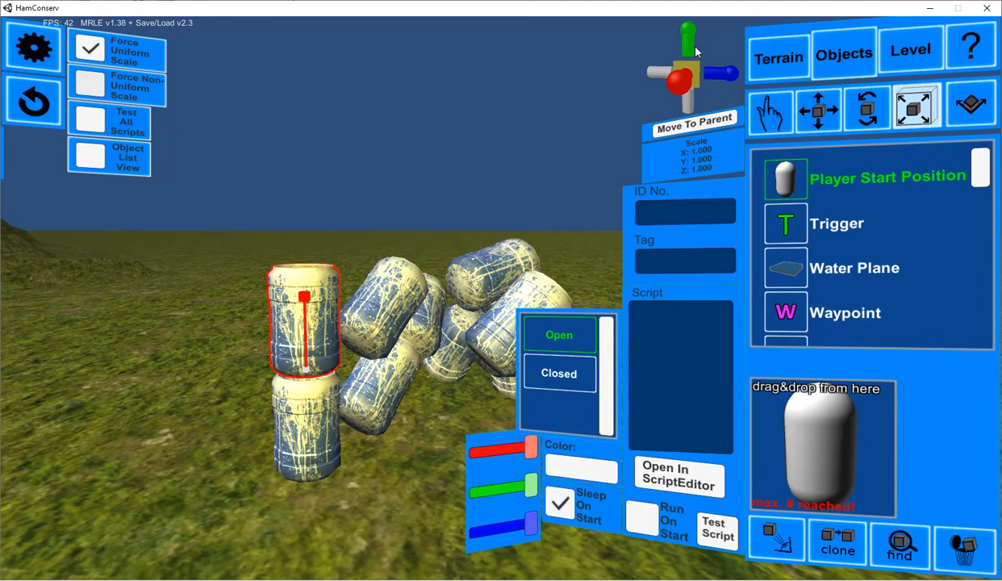
{"action": "left_click", "coordinate": [824, 117]}
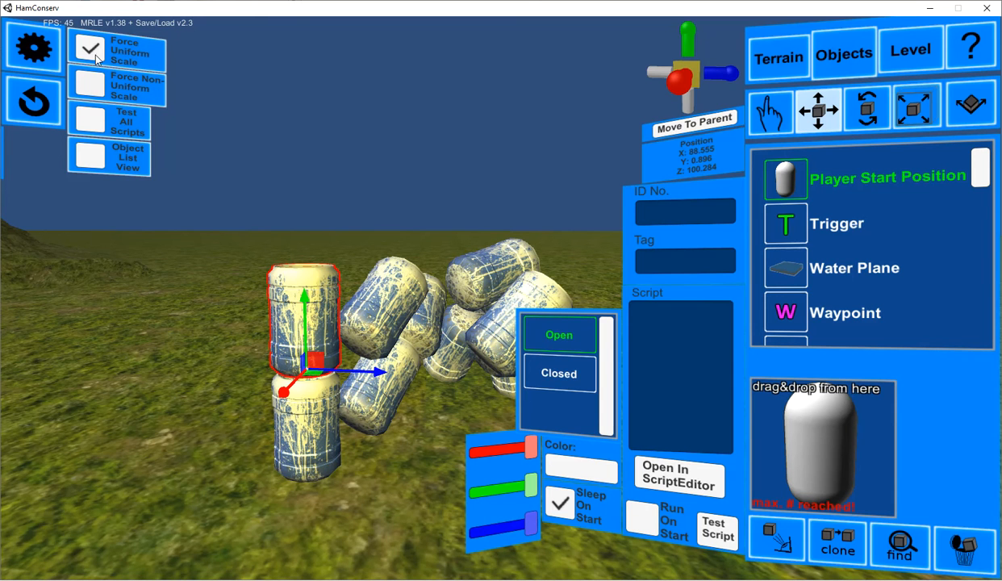
{"action": "left_click", "coordinate": [88, 84]}
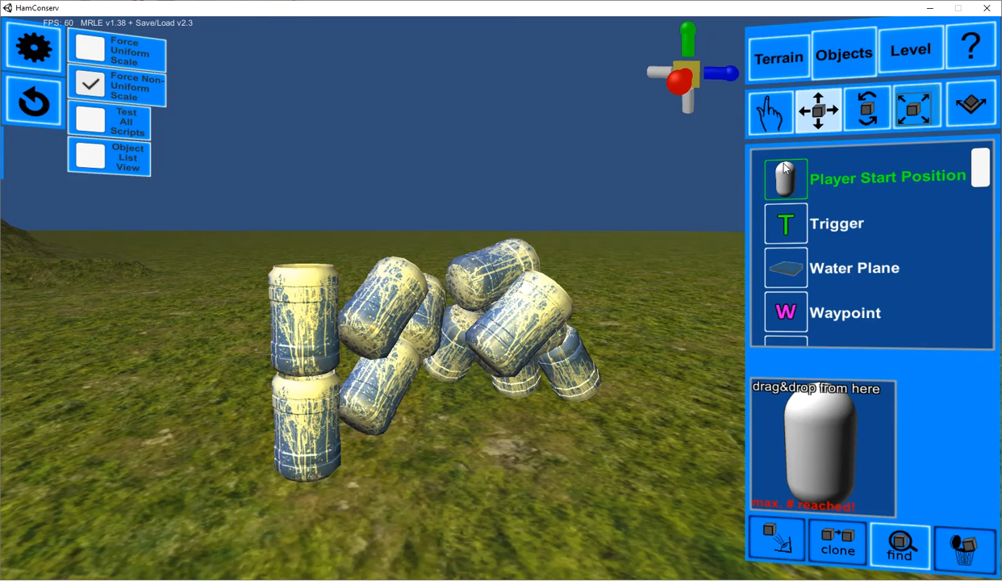
{"action": "left_click", "coordinate": [314, 348]}
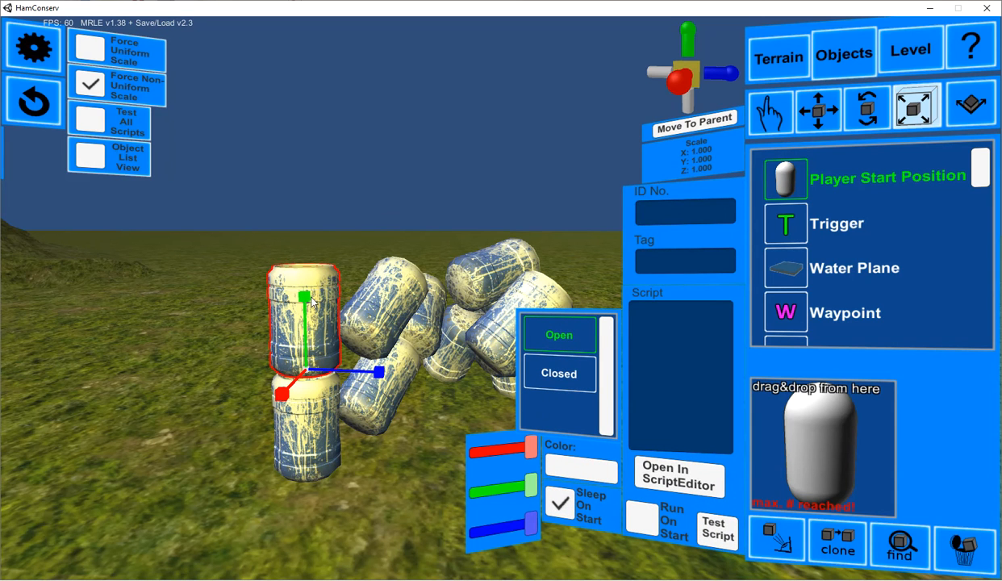
{"action": "left_click_drag", "start_coordinate": [387, 377], "coordinate": [718, 372]}
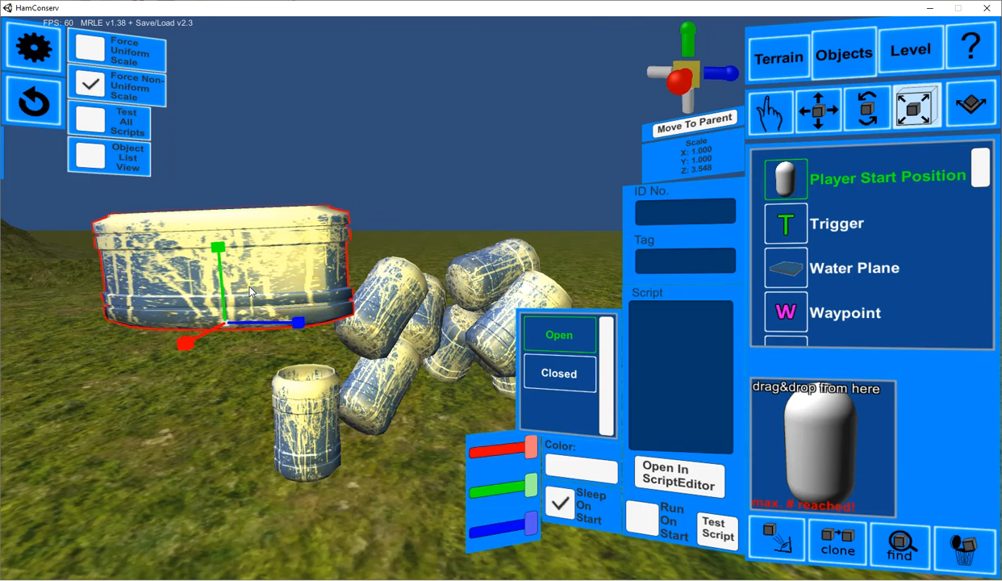
Undo the barrel's Z stretch, trying redo before undoing it again.
{"action": "left_click", "coordinate": [34, 109]}
{"action": "left_click", "coordinate": [33, 152]}
{"action": "left_click", "coordinate": [23, 111]}
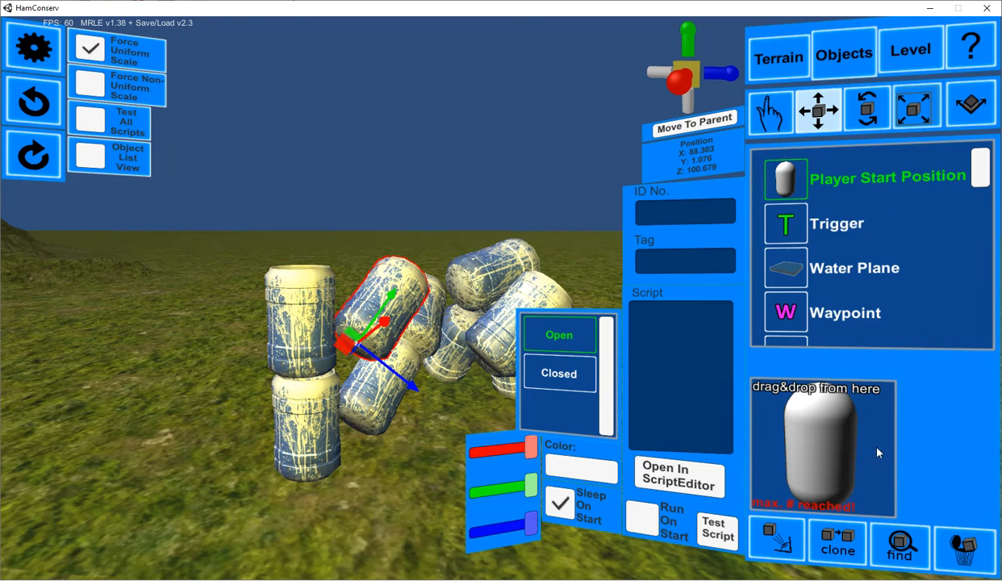
Frame the SUVs, barrels, capsule and building in the view and render it as the level icon.
{"action": "left_click", "coordinate": [898, 57]}
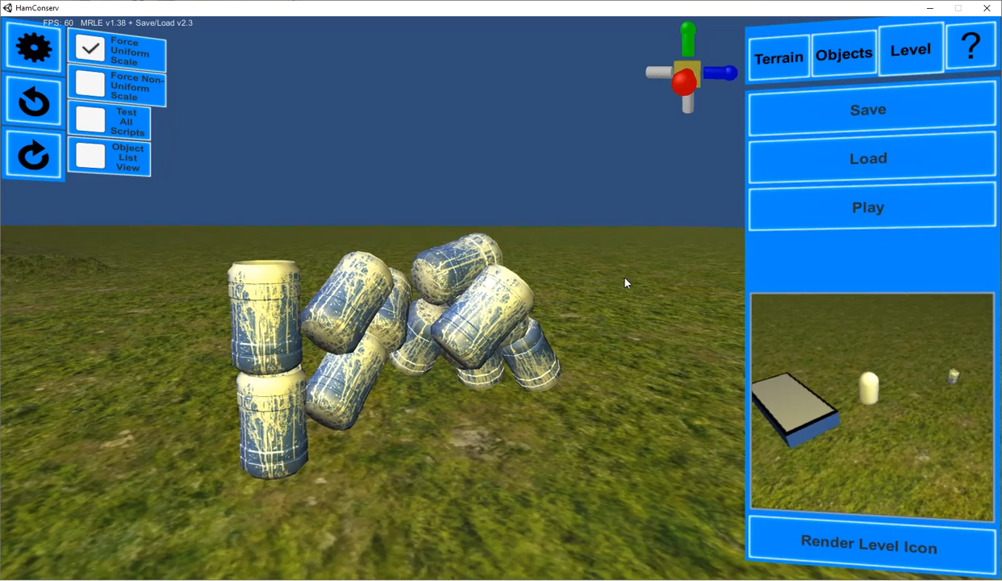
{"action": "right_click_drag", "start_coordinate": [576, 412], "coordinate": [575, 454]}
{"action": "scroll", "coordinate": [587, 377], "scroll_direction": "down", "scroll_amount": 8}
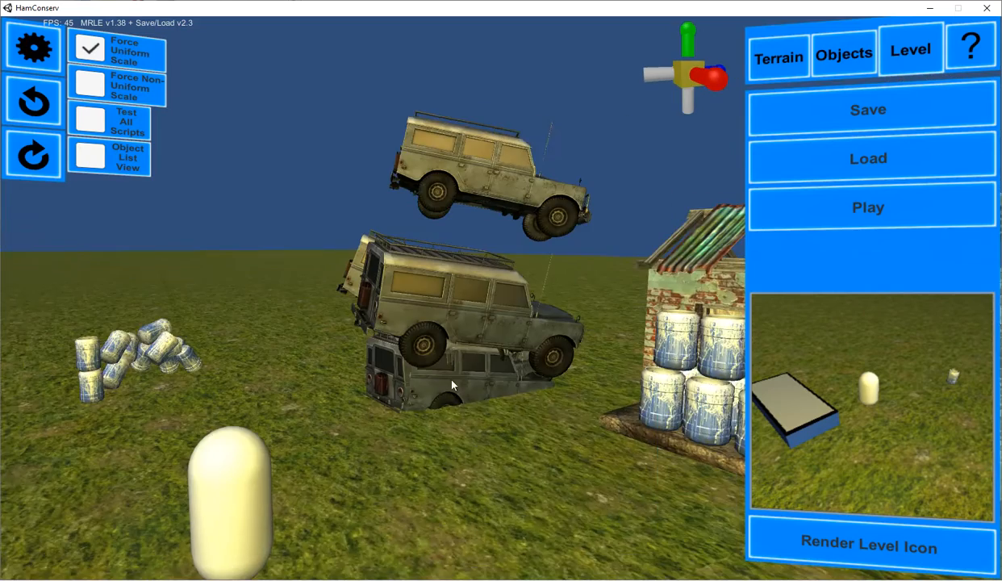
{"action": "right_click_drag", "start_coordinate": [438, 368], "coordinate": [658, 408]}
{"action": "left_click", "coordinate": [801, 542]}
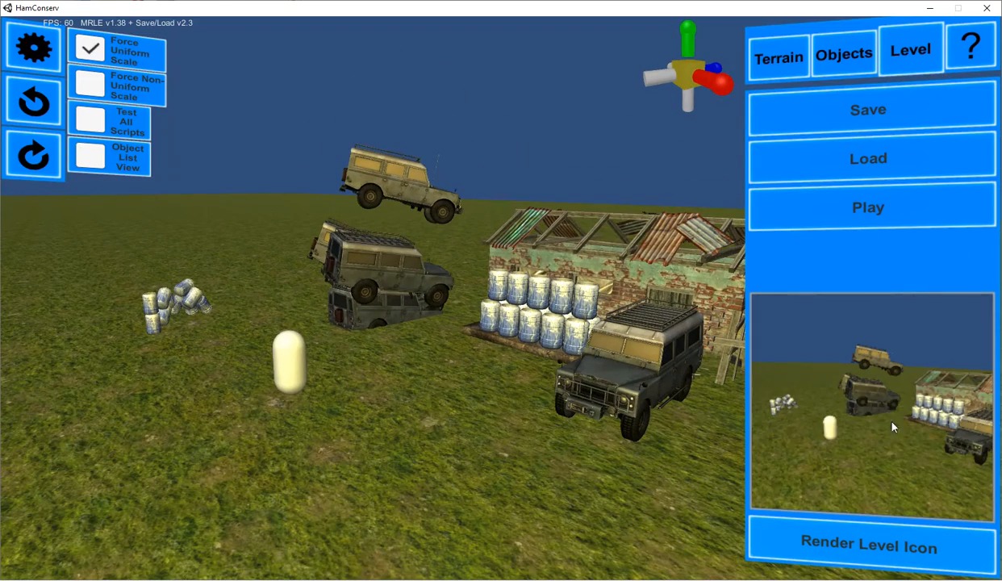
Save the level under the name 00.
{"action": "left_click", "coordinate": [874, 132]}
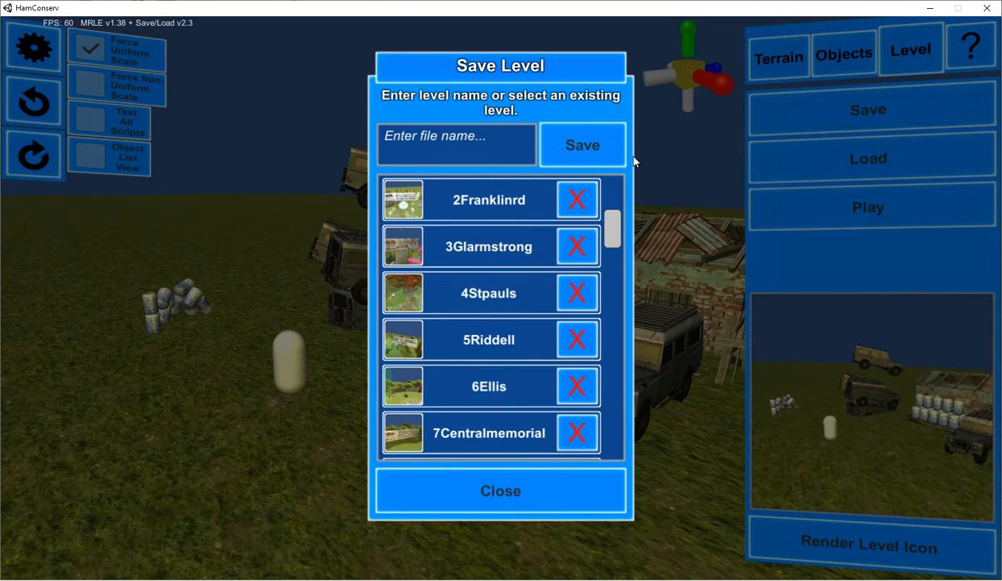
{"action": "left_click_drag", "start_coordinate": [618, 204], "coordinate": [617, 128]}
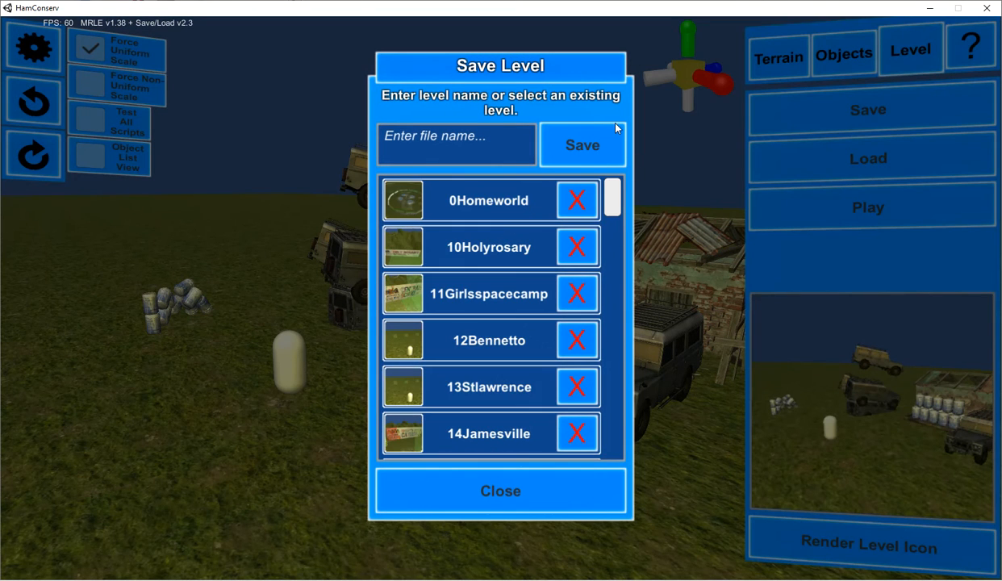
{"action": "left_click", "coordinate": [442, 157]}
{"action": "type", "text": "00"}
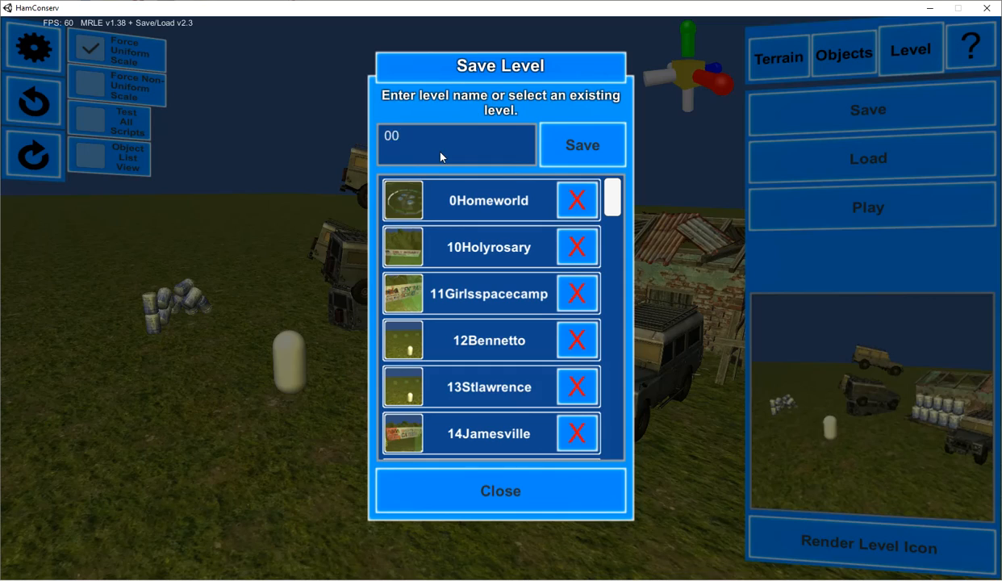
{"action": "left_click", "coordinate": [582, 147]}
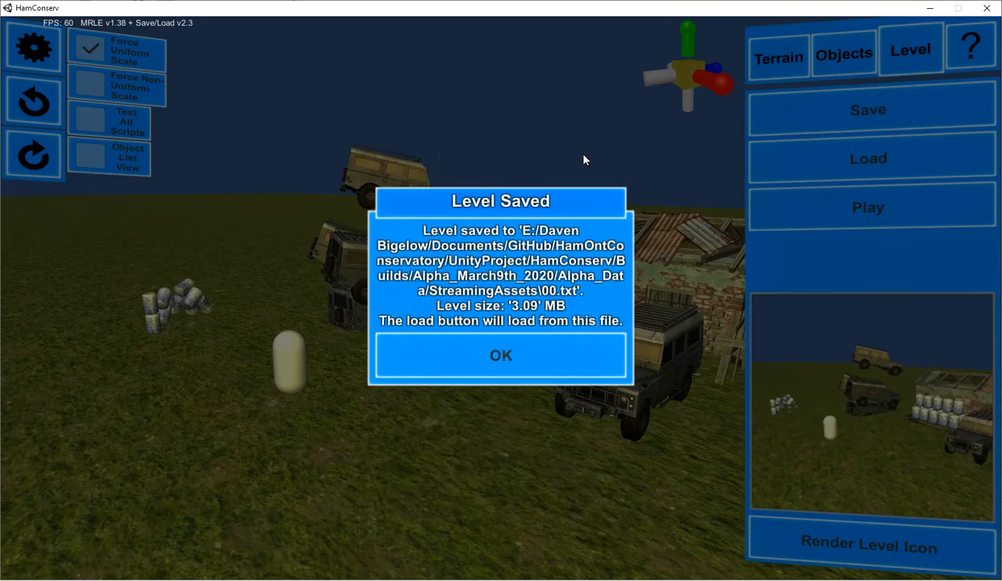
{"action": "left_click", "coordinate": [513, 361]}
Play the level and walk the character around near the building and barrels.
{"action": "left_click", "coordinate": [763, 208]}
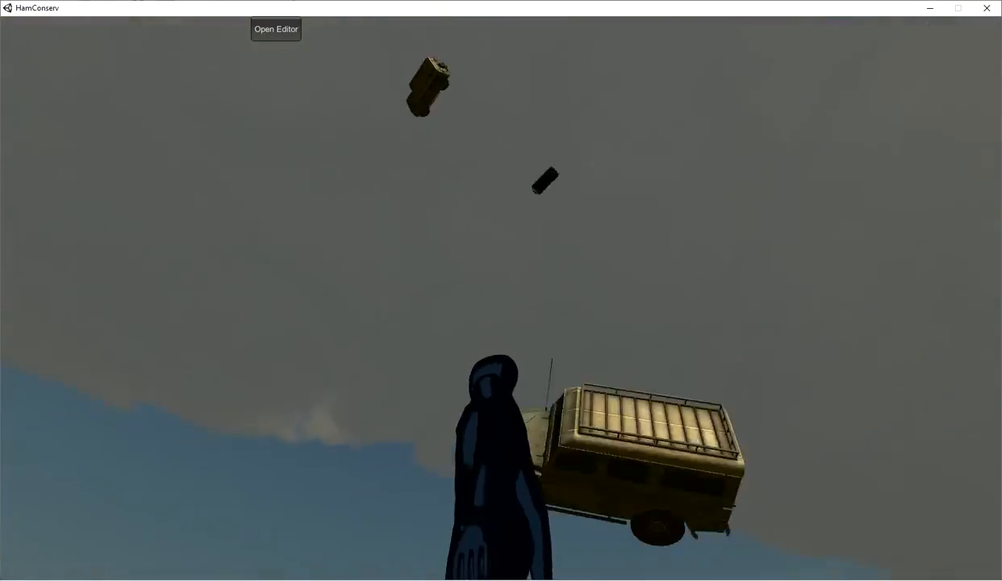
{"action": "key", "text": "w"}
{"action": "key", "text": "s"}
{"action": "key", "text": "w"}
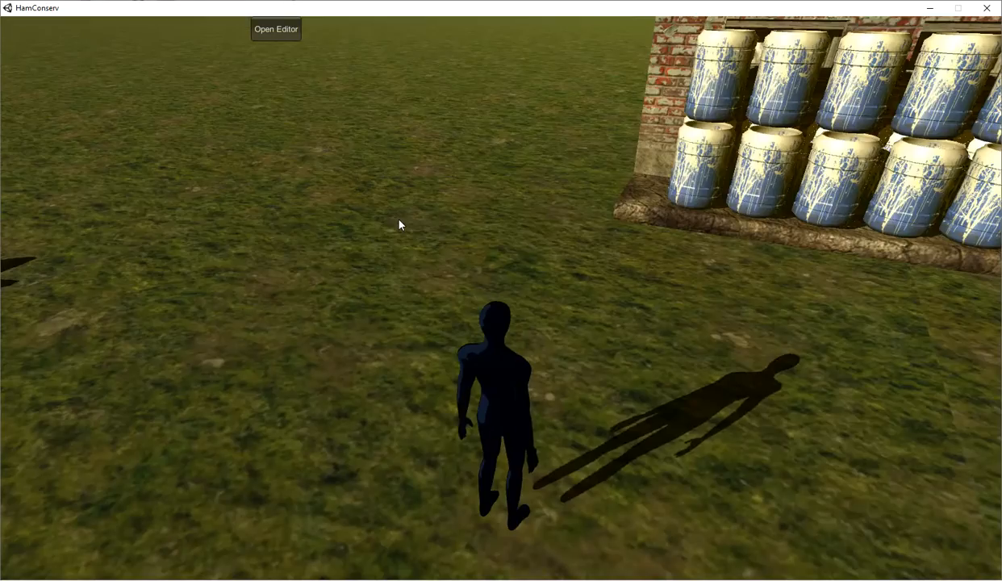
Run and fly the character around the level, past the hill and SUVs and into the barrel stacks.
{"action": "key", "text": "w"}
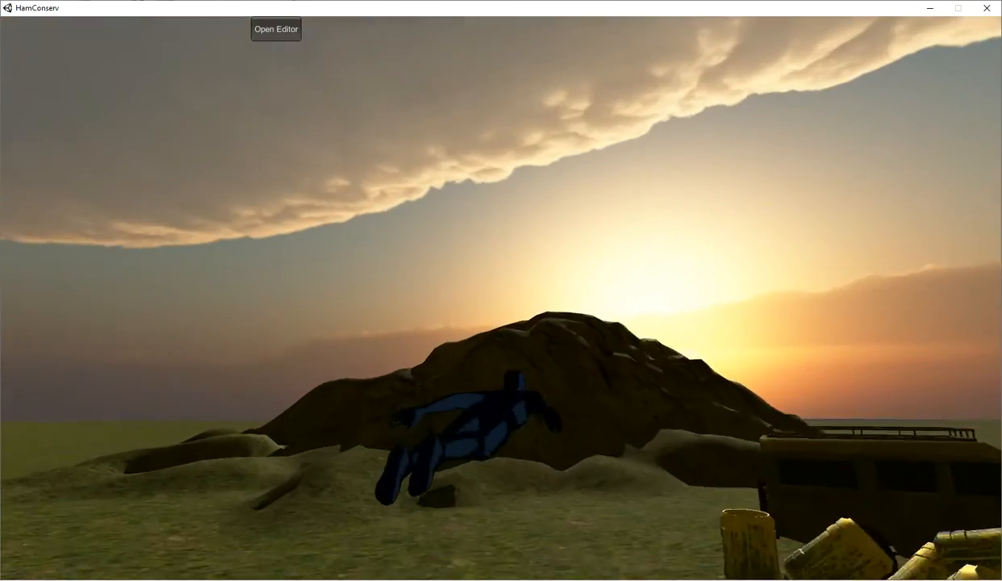
{"action": "key", "text": "a"}
{"action": "key", "text": "d"}
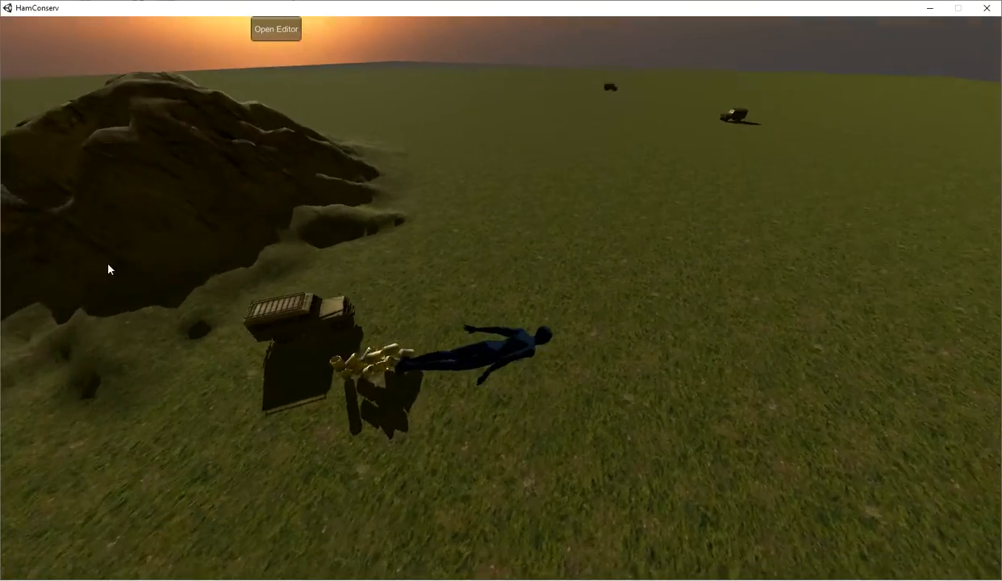
{"action": "key", "text": "w"}
{"action": "key", "text": "w"}
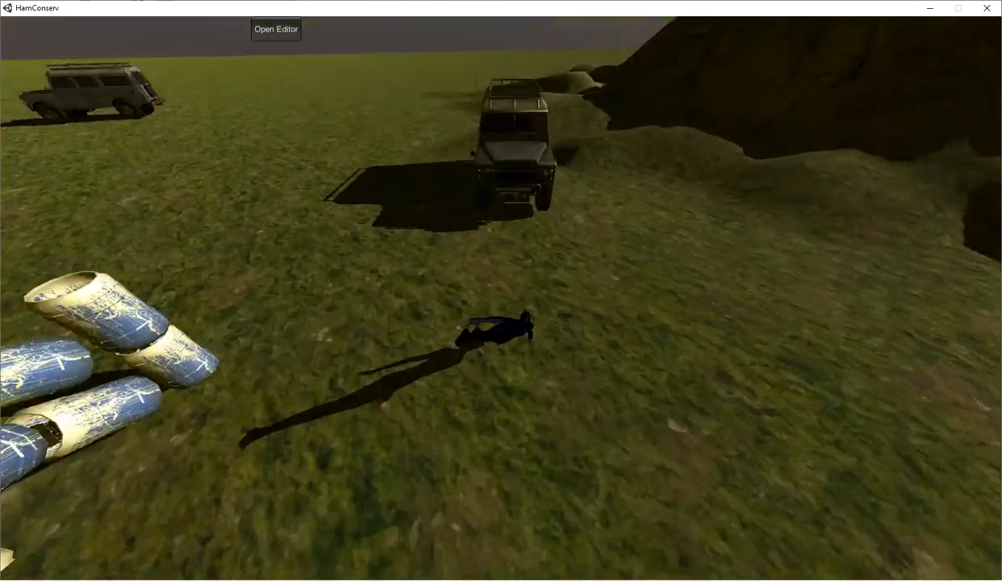
{"action": "key", "text": "s"}
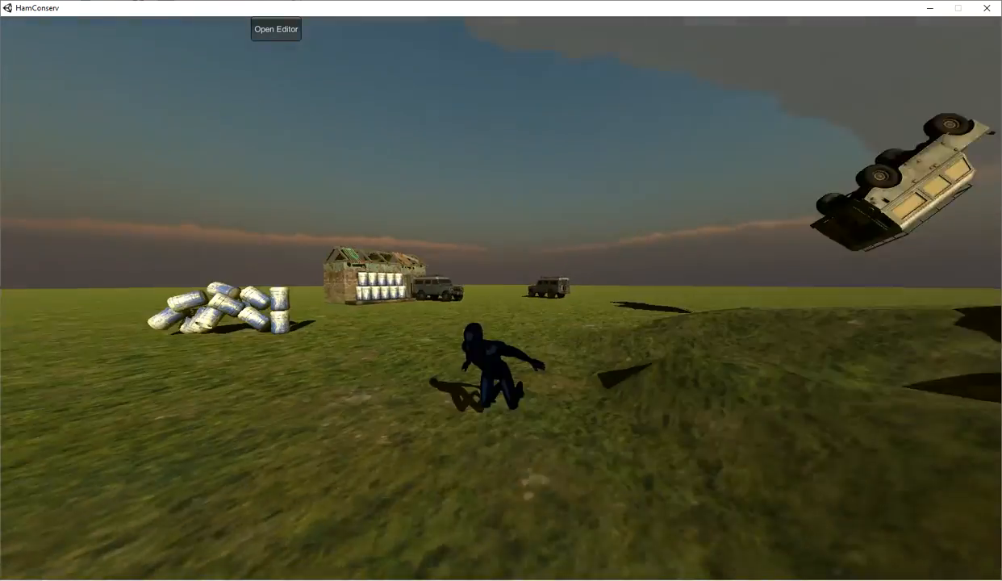
{"action": "key", "text": "d"}
{"action": "key", "text": "w"}
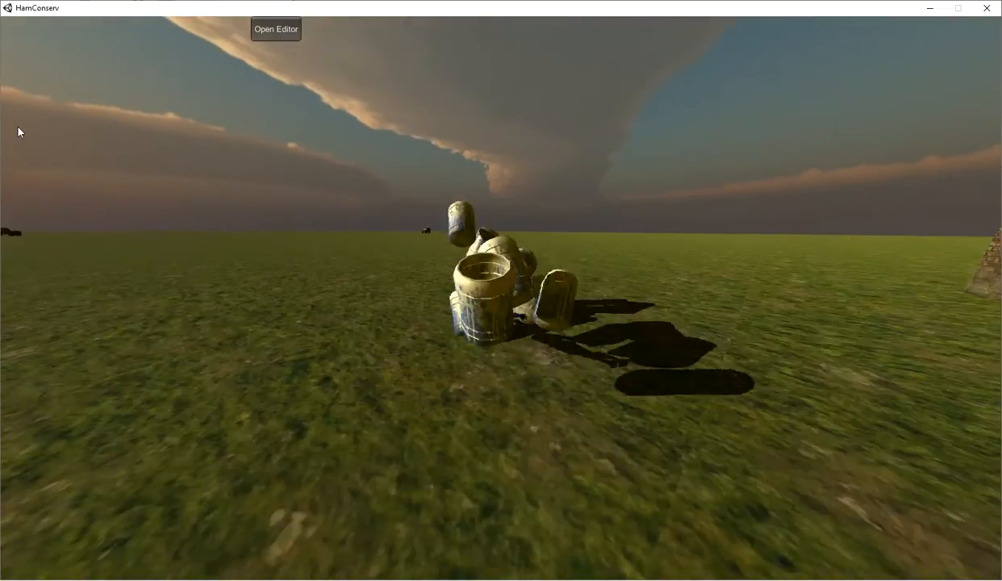
{"action": "key", "text": "s"}
{"action": "key", "text": "d"}
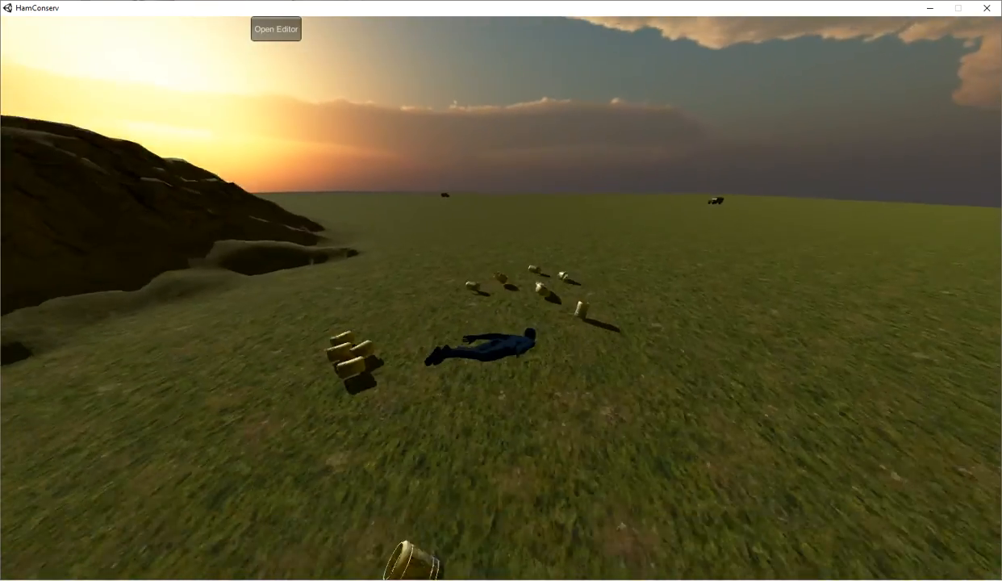
{"action": "key", "text": "s"}
{"action": "key", "text": "w"}
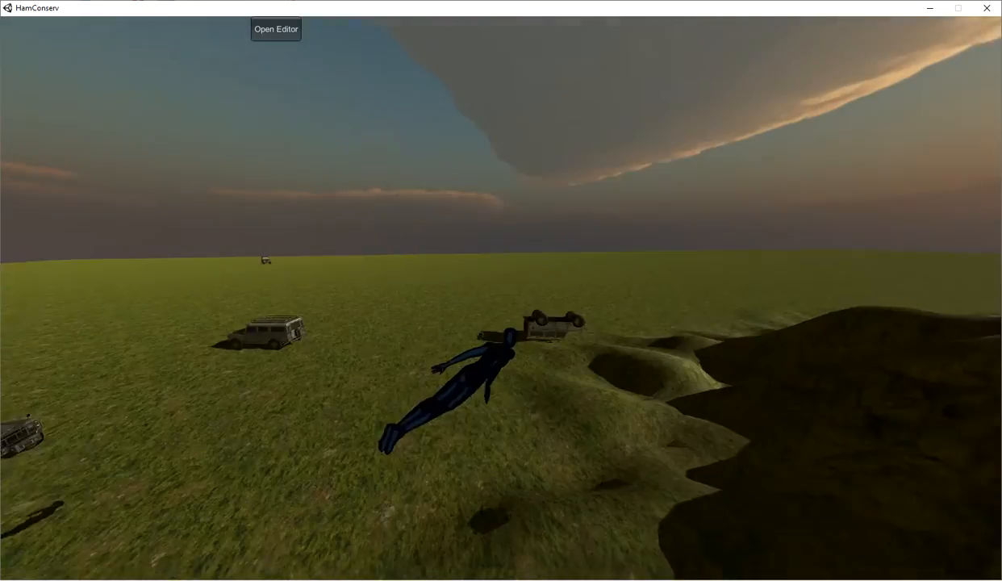
{"action": "key", "text": "s"}
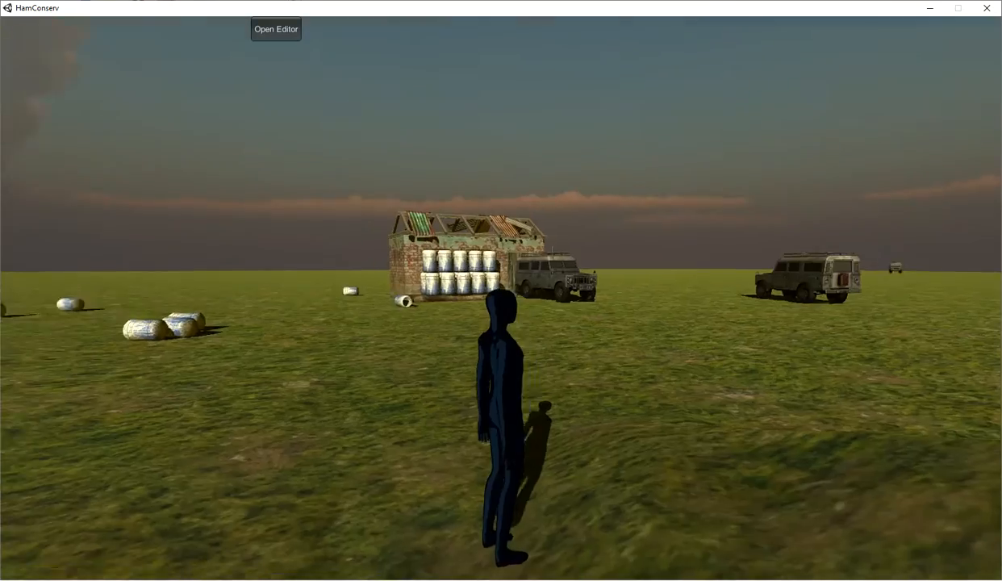
Stop playing the level and reopen the level editor.
{"action": "key", "text": "Escape"}
{"action": "right_click_drag", "start_coordinate": [335, 258], "coordinate": [285, 167]}
{"action": "key", "text": "w"}
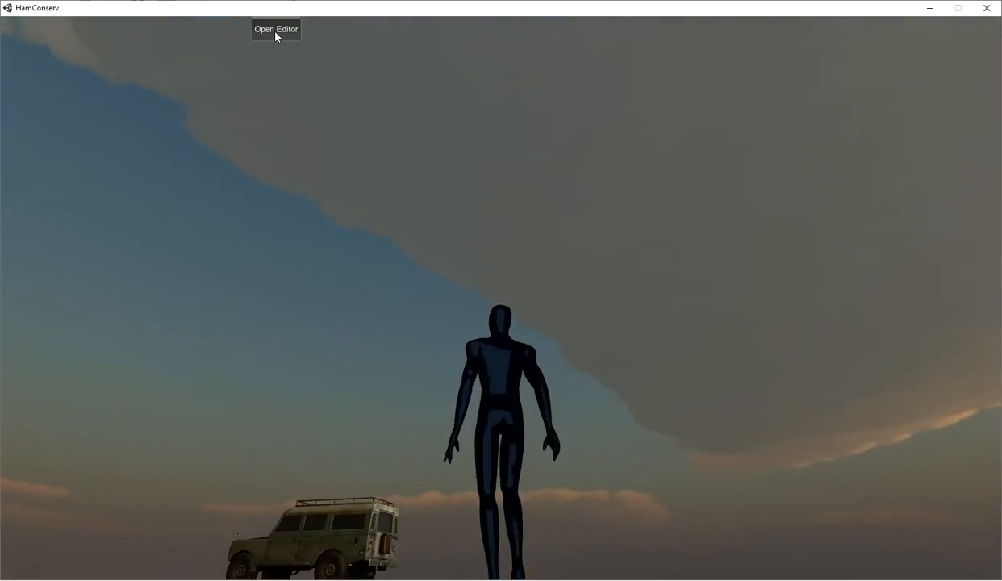
{"action": "left_click", "coordinate": [276, 30]}
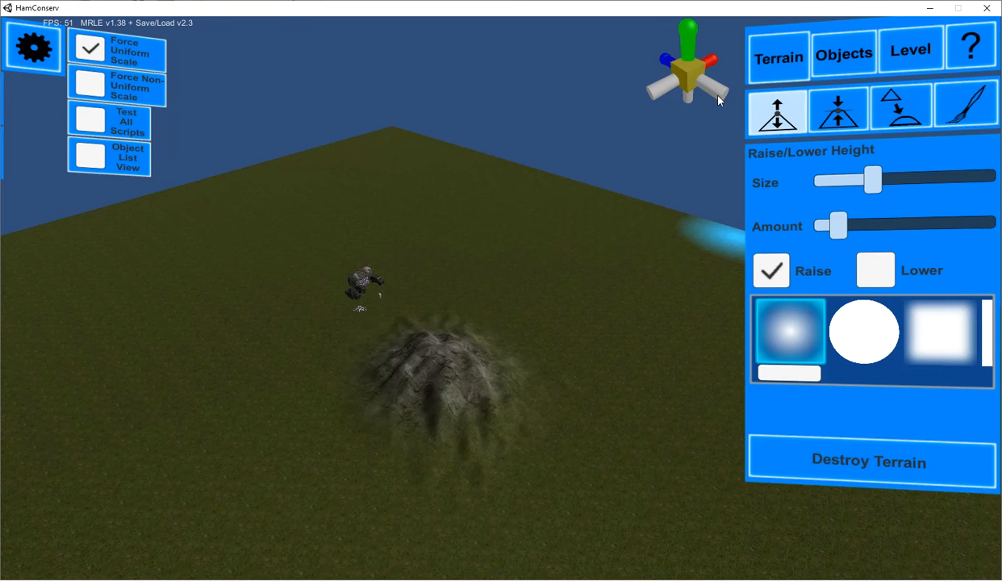
Examine the level from axis-aligned views with the orientation gizmo, and orbit around the hill and building.
{"action": "left_click", "coordinate": [718, 98]}
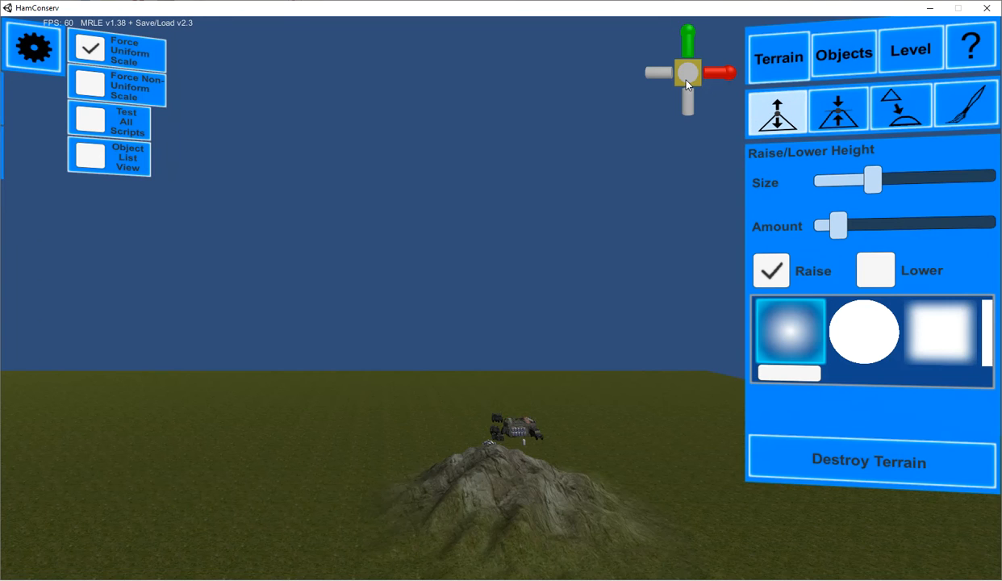
{"action": "left_click", "coordinate": [713, 77]}
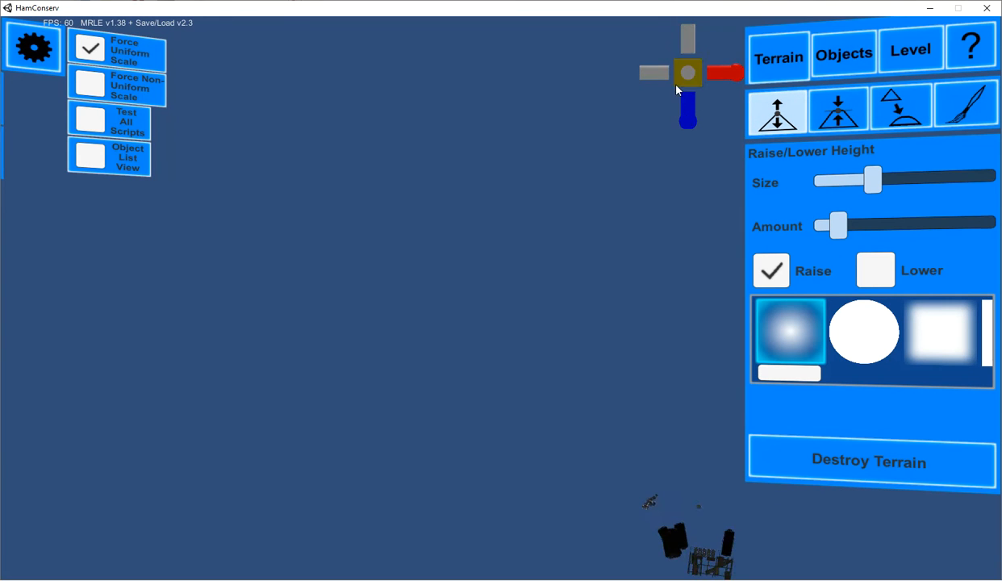
{"action": "left_click", "coordinate": [686, 70]}
{"action": "left_click", "coordinate": [680, 73]}
{"action": "left_click", "coordinate": [680, 80]}
{"action": "left_click", "coordinate": [715, 74]}
{"action": "right_click_drag", "start_coordinate": [496, 283], "coordinate": [347, 424]}
{"action": "right_click_drag", "start_coordinate": [444, 415], "coordinate": [137, 387]}
{"action": "scroll", "coordinate": [436, 364], "scroll_direction": "up", "scroll_amount": 5}
{"action": "scroll", "coordinate": [138, 388], "scroll_direction": "down", "scroll_amount": 5}
{"action": "mouse_move", "coordinate": [242, 368]}
{"action": "right_mouse_down"}
{"action": "mouse_move", "coordinate": [52, 348]}
{"action": "mouse_move", "coordinate": [374, 295]}
{"action": "right_mouse_up"}
{"action": "scroll", "coordinate": [373, 296], "scroll_direction": "down", "scroll_amount": 2}
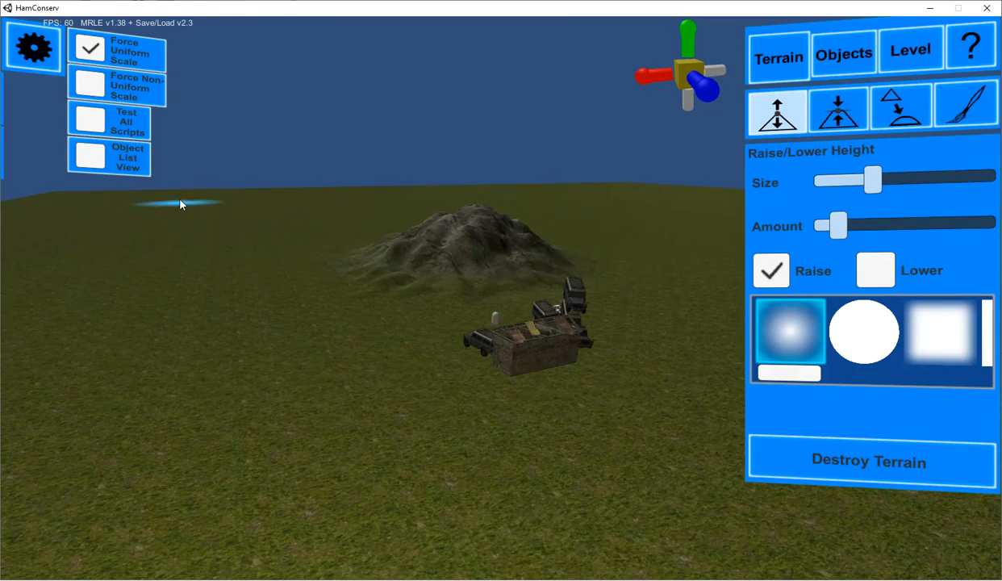
Look at the main menu and review the control help for mouse and keyboard and for touchscreen.
{"action": "left_click", "coordinate": [22, 71]}
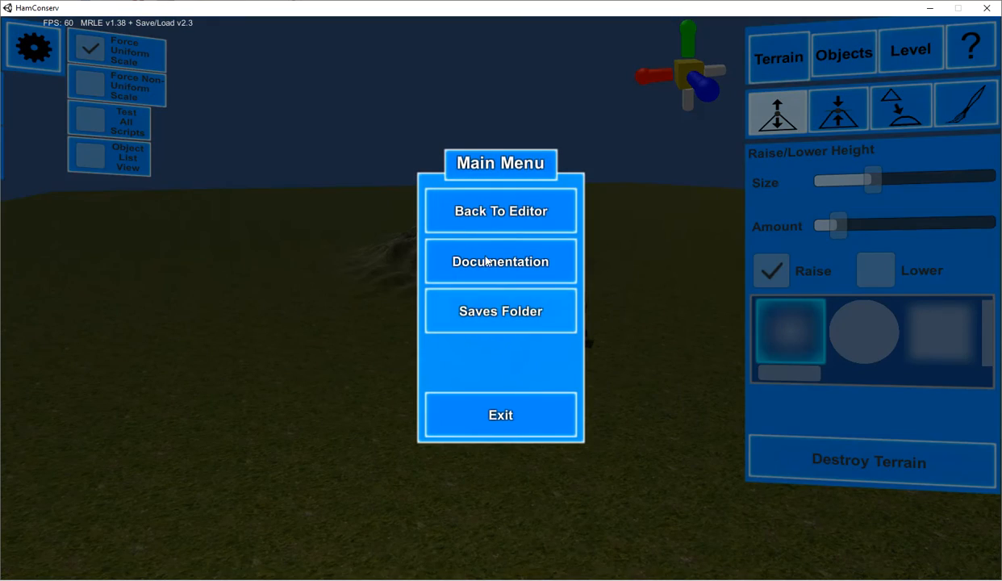
{"action": "left_click", "coordinate": [463, 209]}
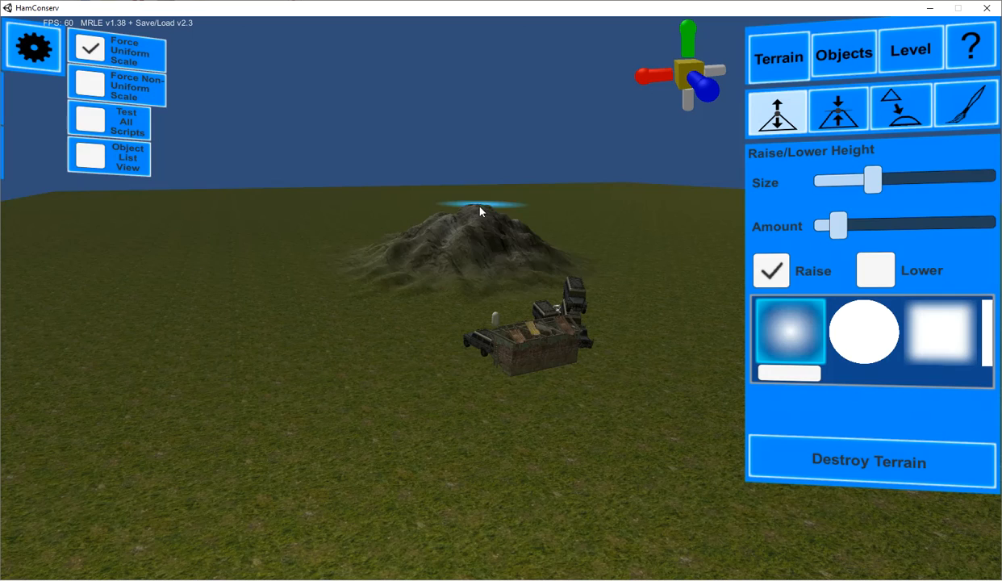
{"action": "left_click", "coordinate": [840, 52]}
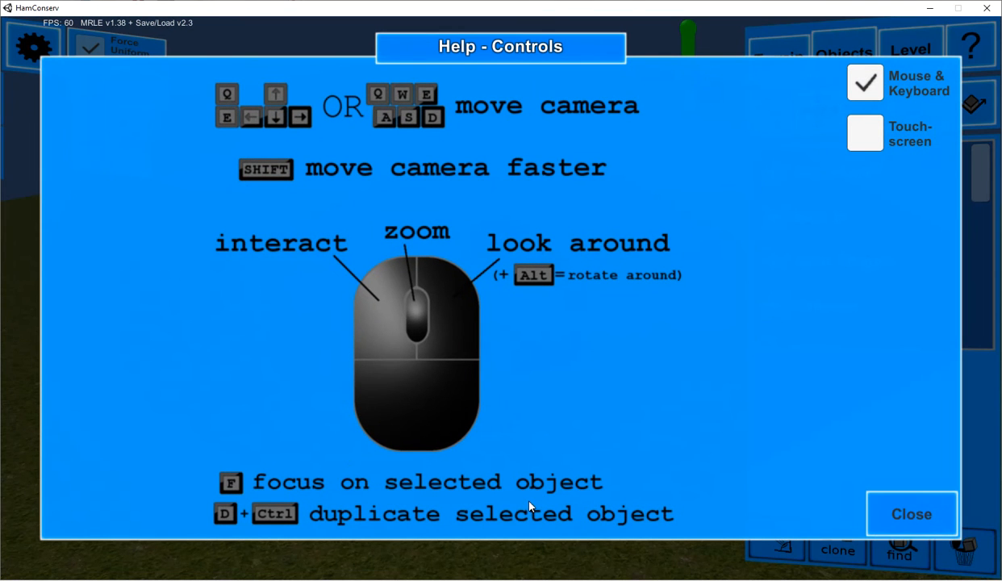
{"action": "left_click", "coordinate": [868, 145]}
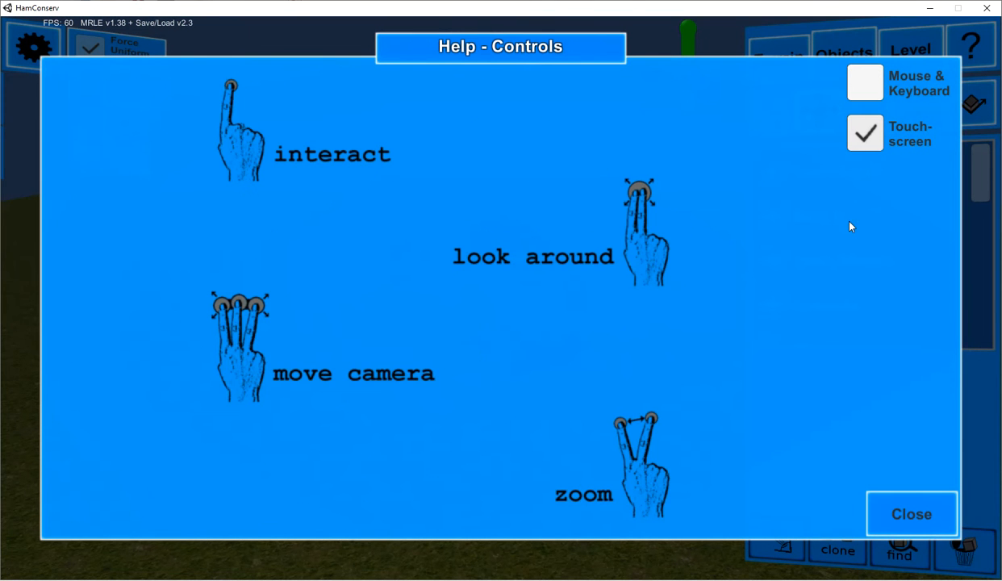
{"action": "left_click", "coordinate": [864, 85]}
{"action": "left_click", "coordinate": [906, 509]}
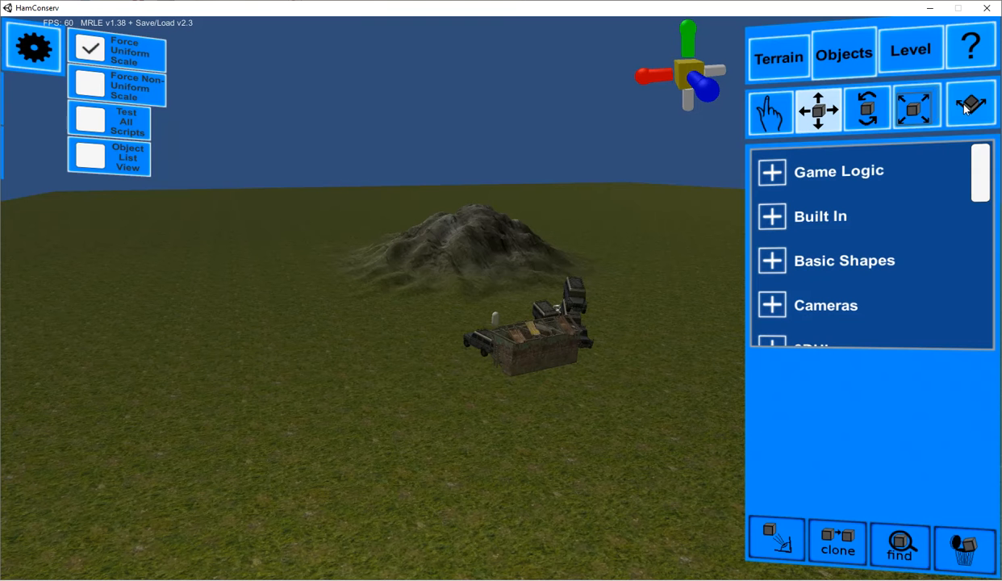
Load the macgrid level from the list of saved levels.
{"action": "left_click", "coordinate": [893, 57]}
{"action": "left_click", "coordinate": [769, 60]}
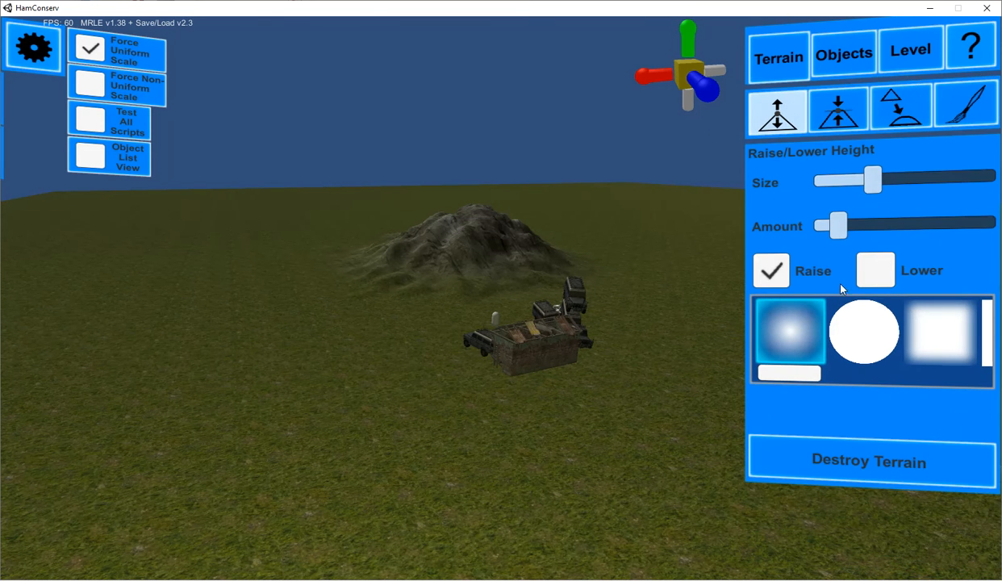
{"action": "left_click", "coordinate": [915, 65]}
{"action": "left_click", "coordinate": [847, 155]}
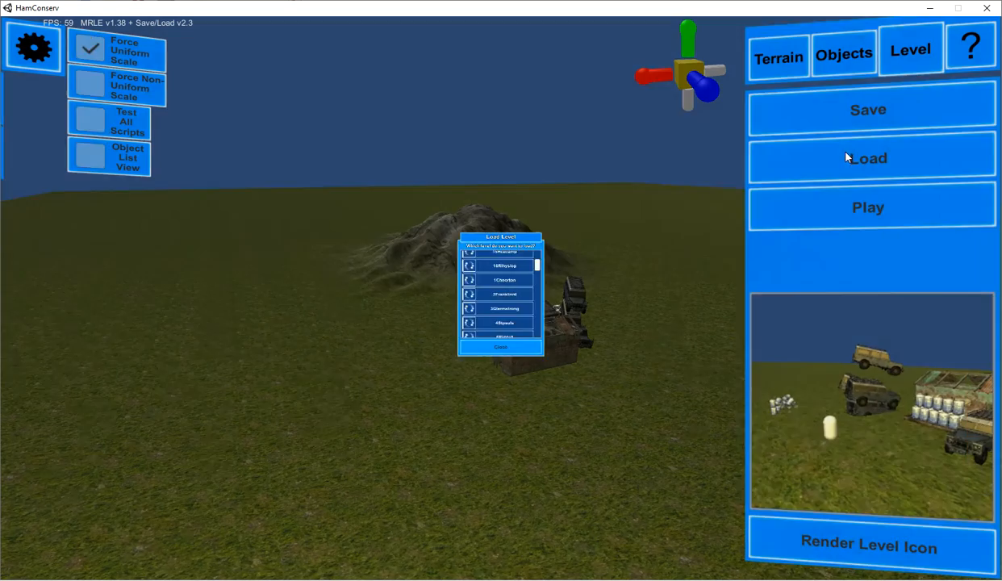
{"action": "left_click_drag", "start_coordinate": [614, 196], "coordinate": [612, 325]}
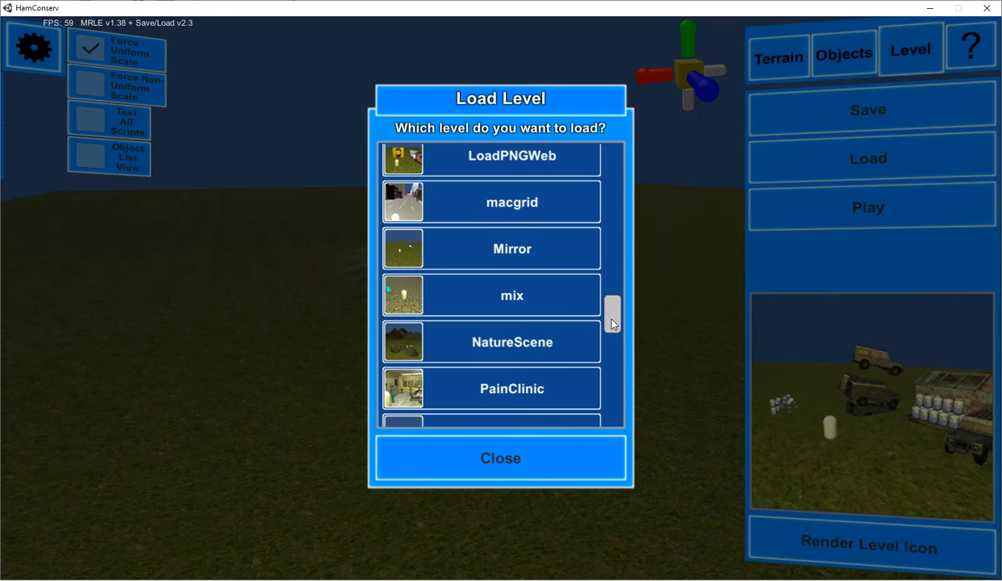
{"action": "left_click", "coordinate": [505, 204]}
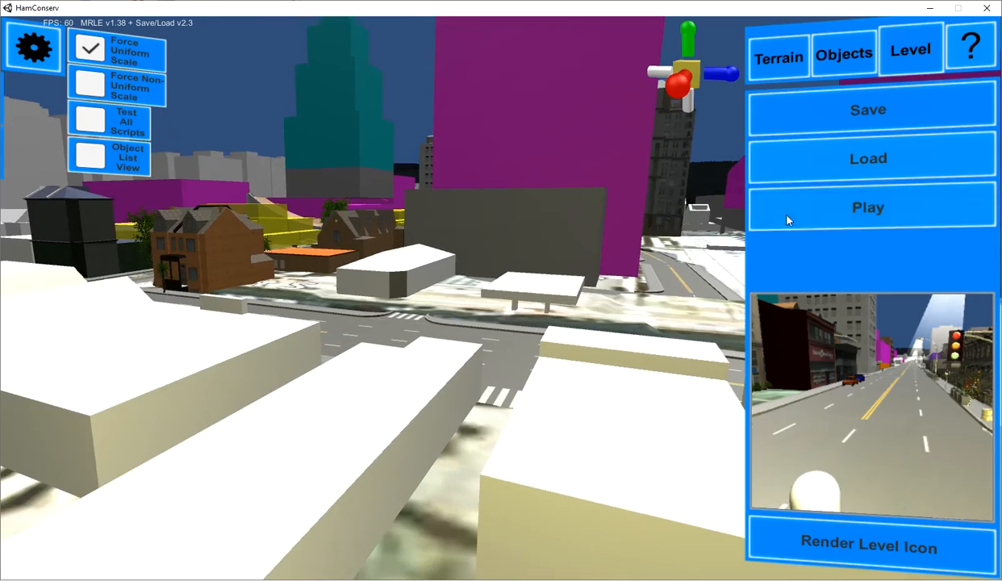
Play the macgrid level and run the character across the street to the posters on the building wall.
{"action": "left_click", "coordinate": [788, 217]}
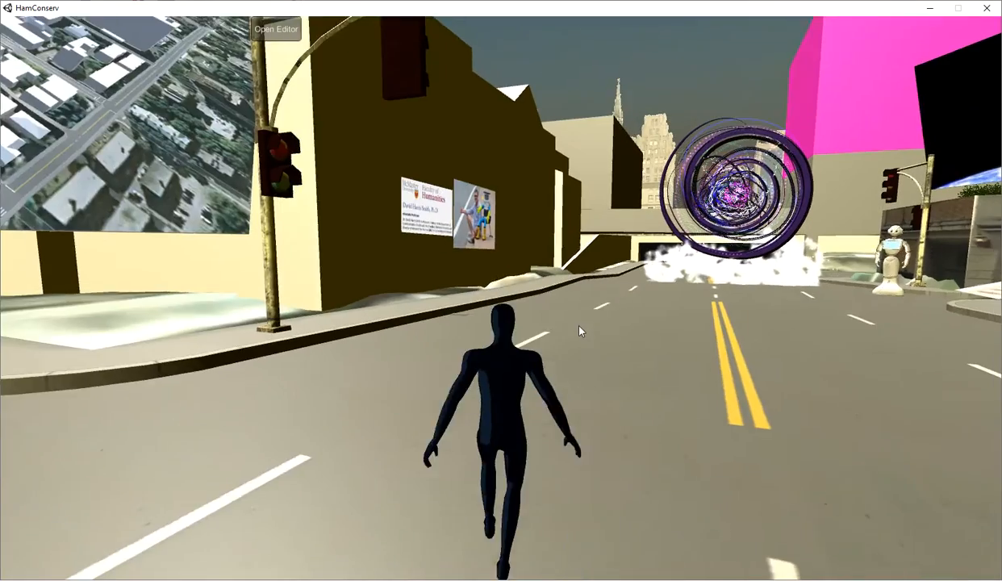
{"action": "right_click_drag", "start_coordinate": [580, 327], "coordinate": [1001, 270]}
{"action": "key", "text": "w"}
{"action": "key", "text": "w"}
{"action": "key", "text": "w"}
{"action": "key", "text": "w"}
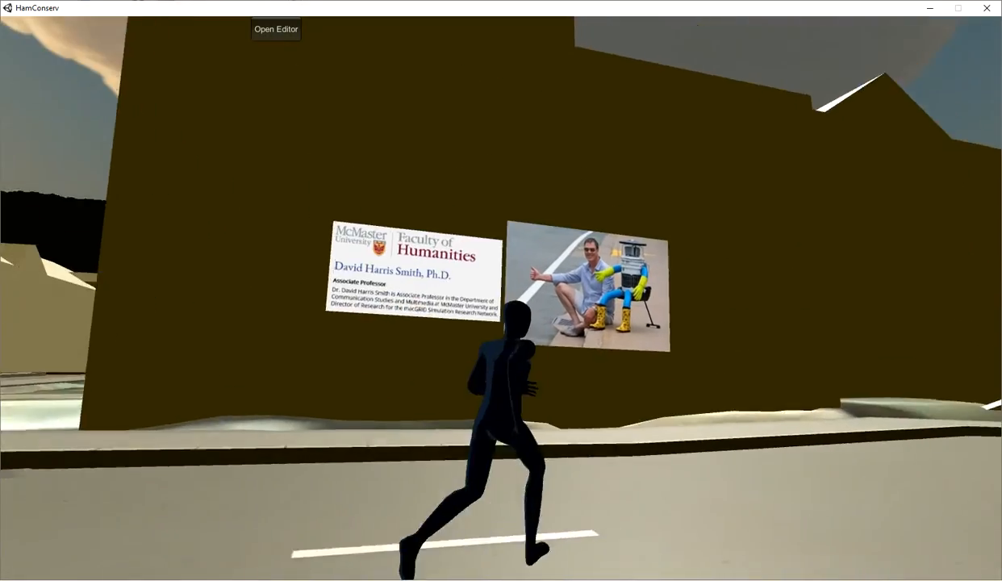
{"action": "key", "text": "w"}
{"action": "key", "text": "w"}
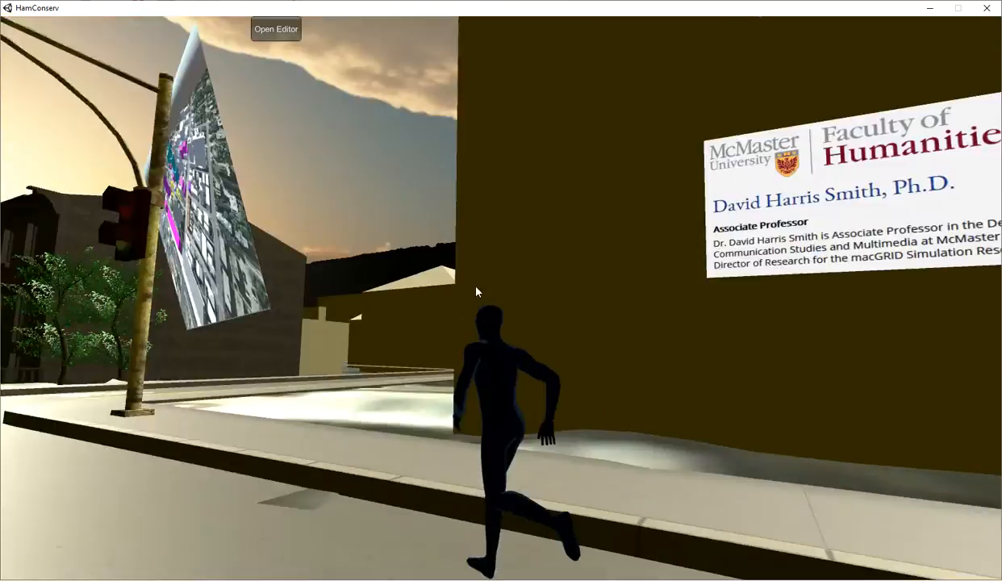
Run the character past the aerial city billboard and along the street buildings, jump near the street lamp, and return to the editor.
{"action": "key", "text": "w"}
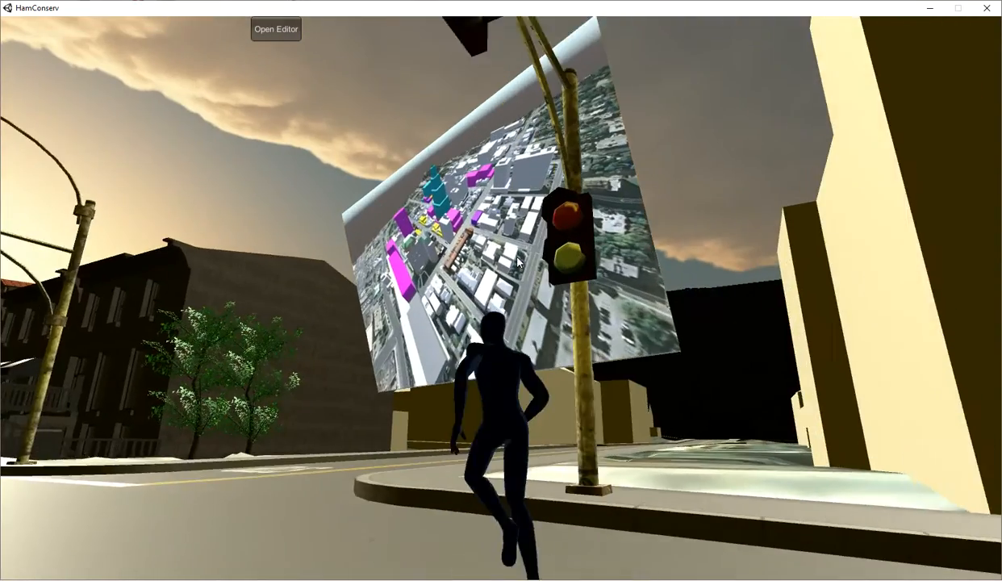
{"action": "key", "text": "w"}
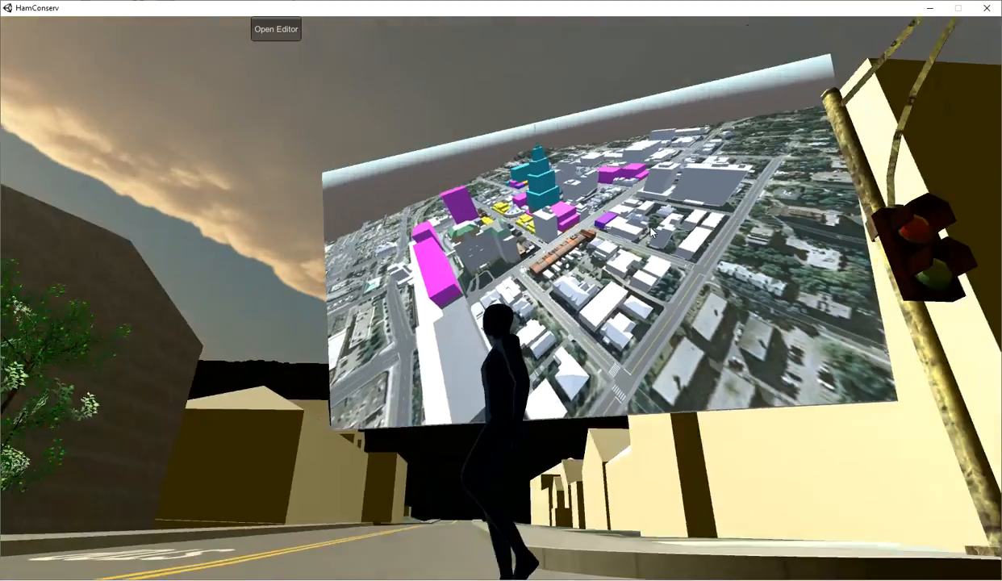
{"action": "key", "text": "w"}
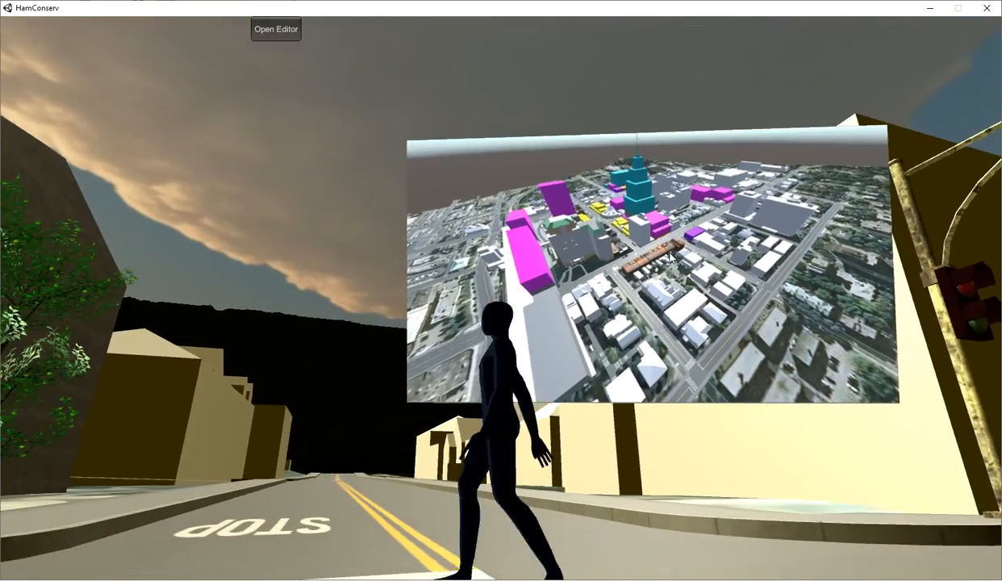
{"action": "key", "text": "w"}
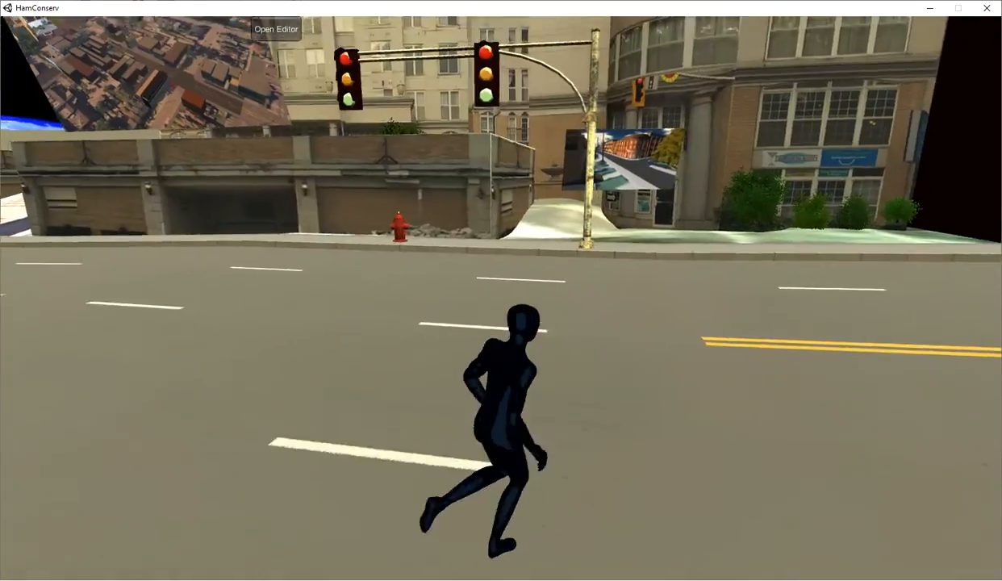
{"action": "key", "text": "w"}
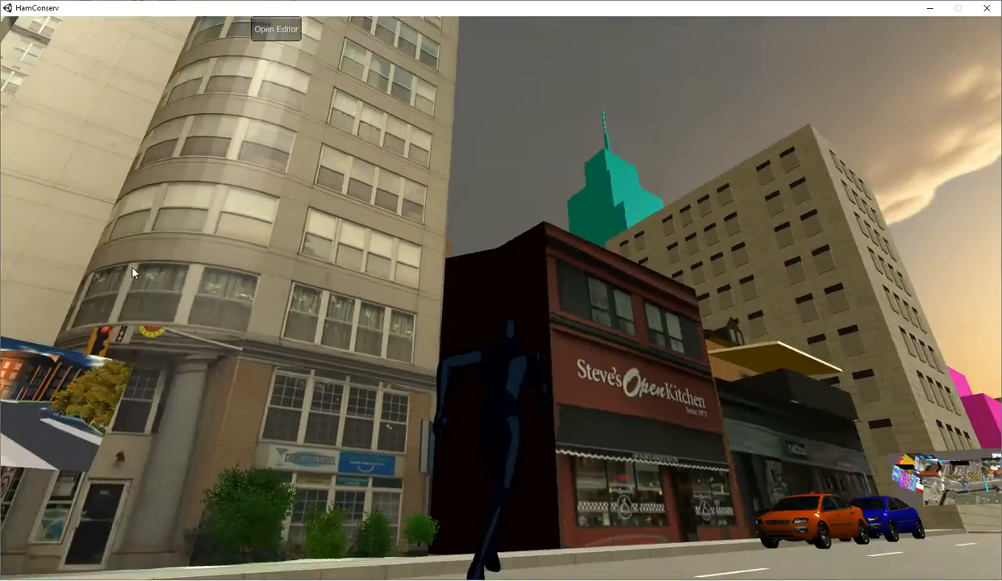
{"action": "key", "text": "w"}
{"action": "key", "text": "space"}
{"action": "key", "text": "w"}
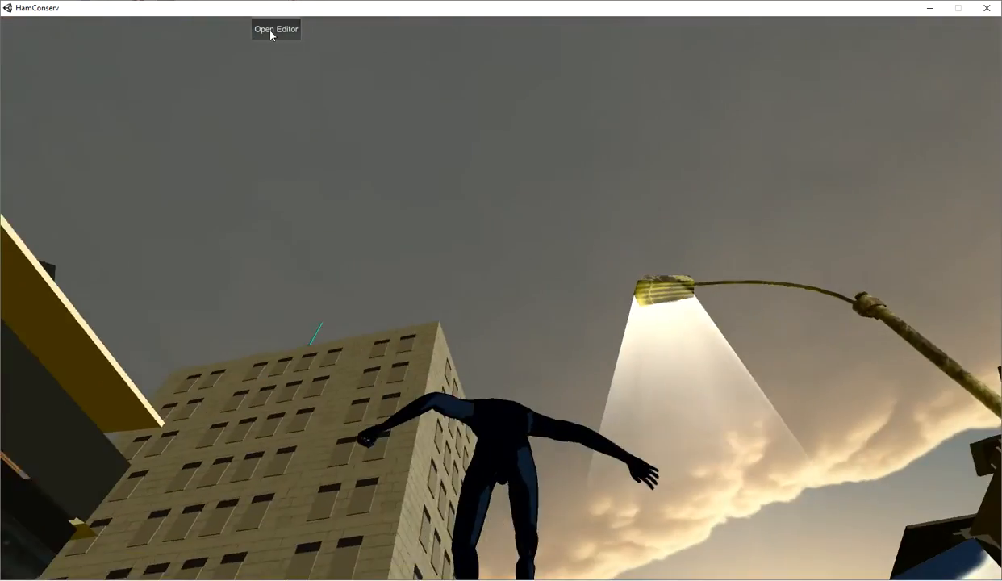
{"action": "left_click", "coordinate": [272, 33]}
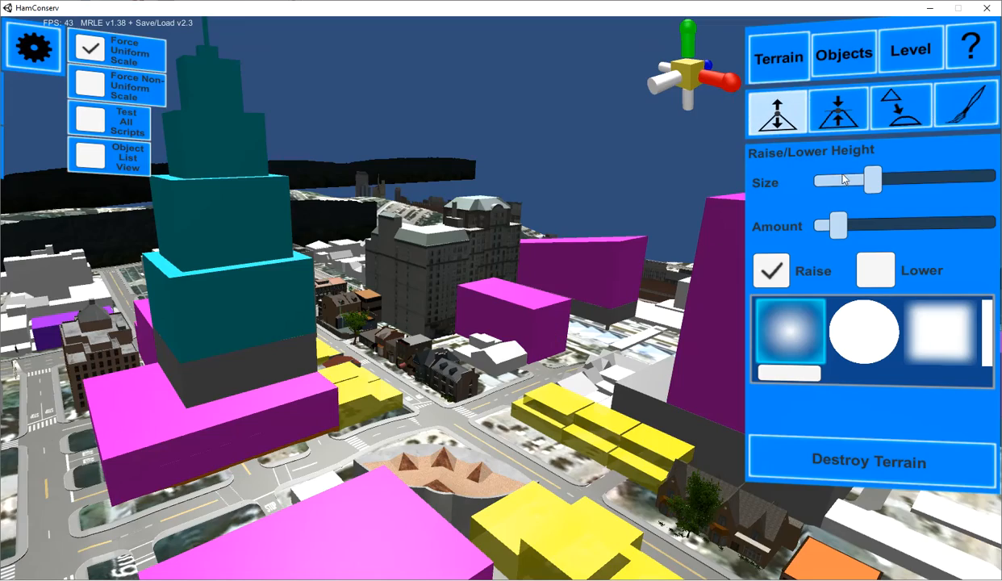
Load another saved level from further down the level list.
{"action": "left_click", "coordinate": [848, 74]}
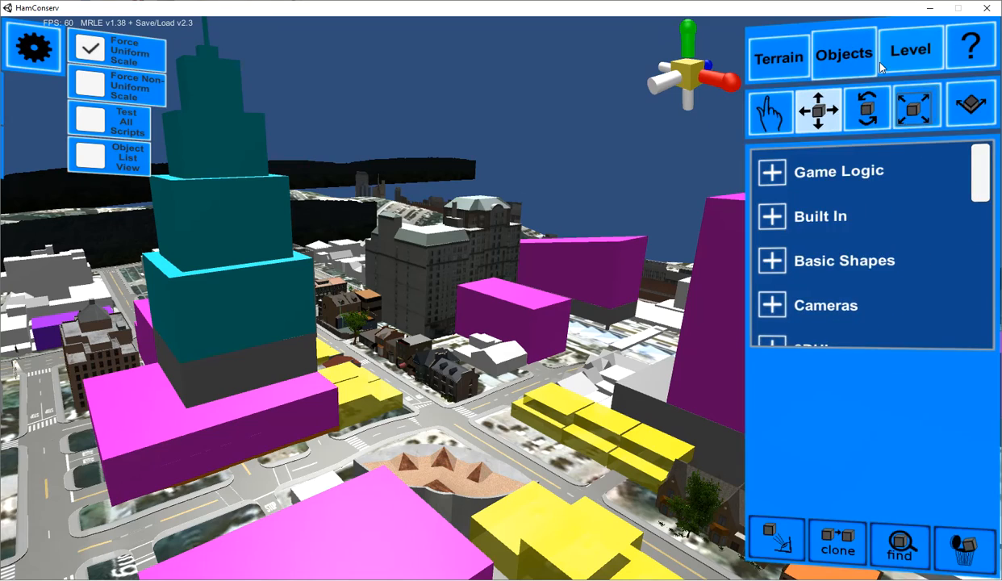
{"action": "left_click", "coordinate": [885, 65]}
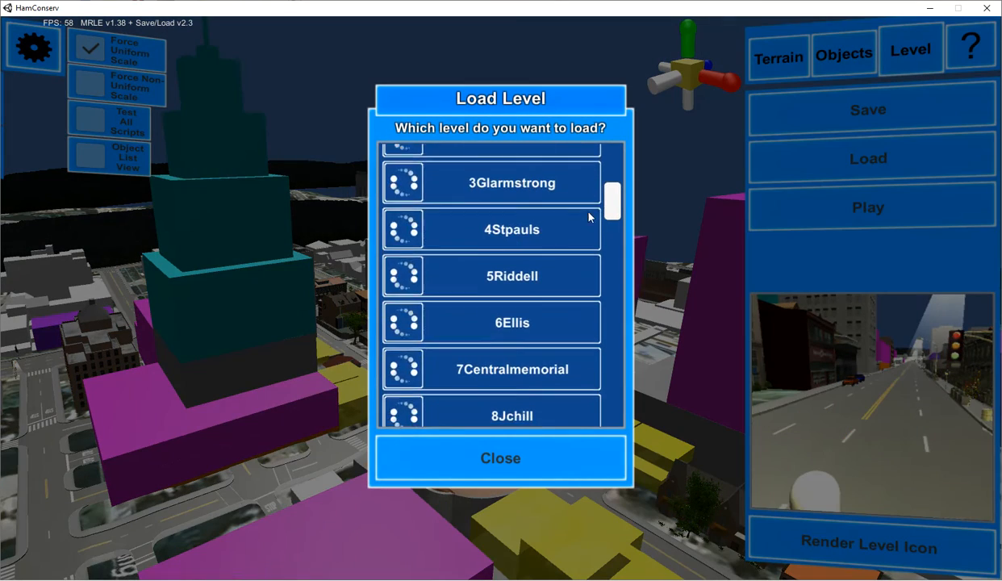
{"action": "left_click_drag", "start_coordinate": [610, 211], "coordinate": [599, 376]}
{"action": "left_click", "coordinate": [512, 212]}
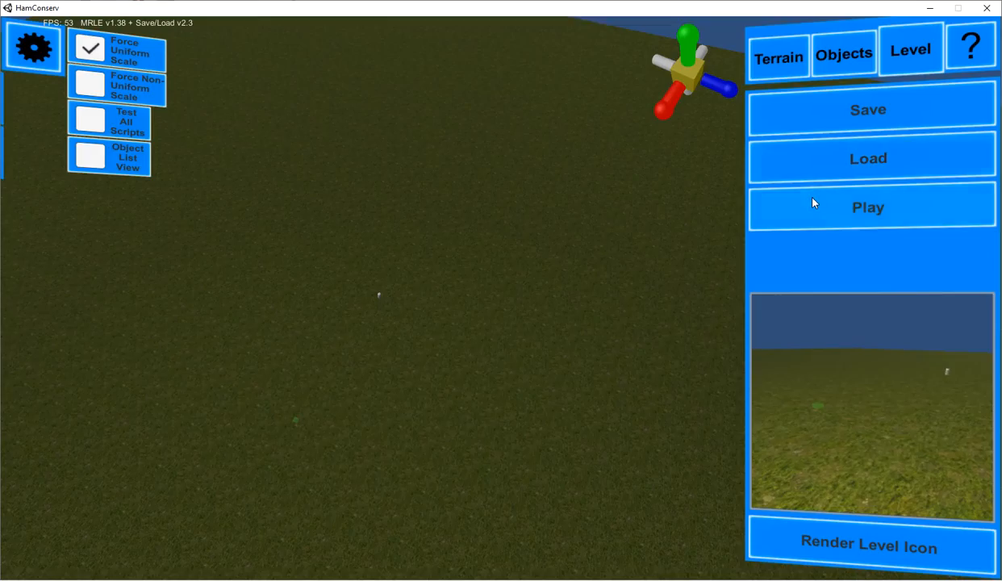
Play the loaded level, move the character forward and jump up into the sky beneath the floating structures, and return to the editor.
{"action": "left_click", "coordinate": [812, 202]}
{"action": "key", "text": "w"}
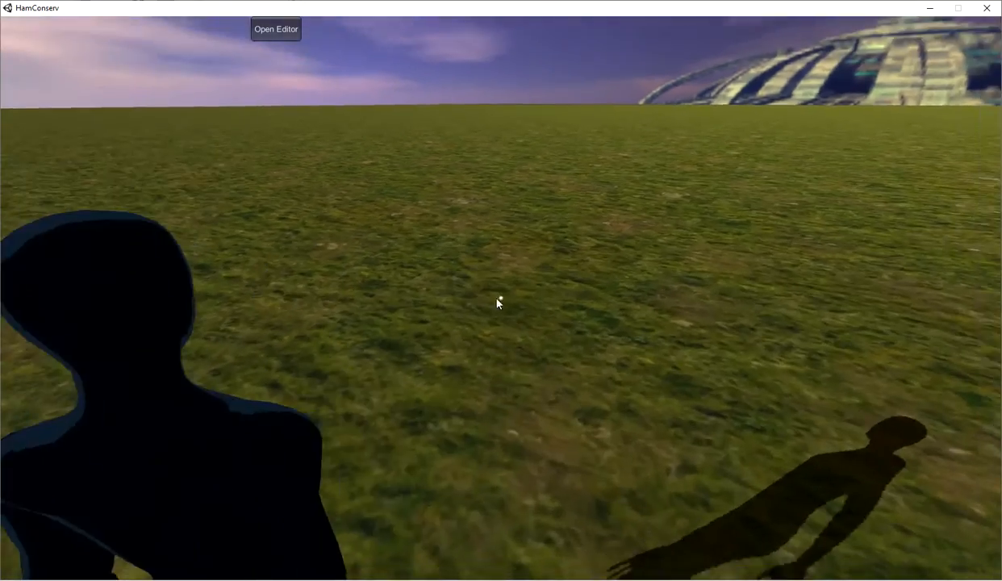
{"action": "key", "text": "space"}
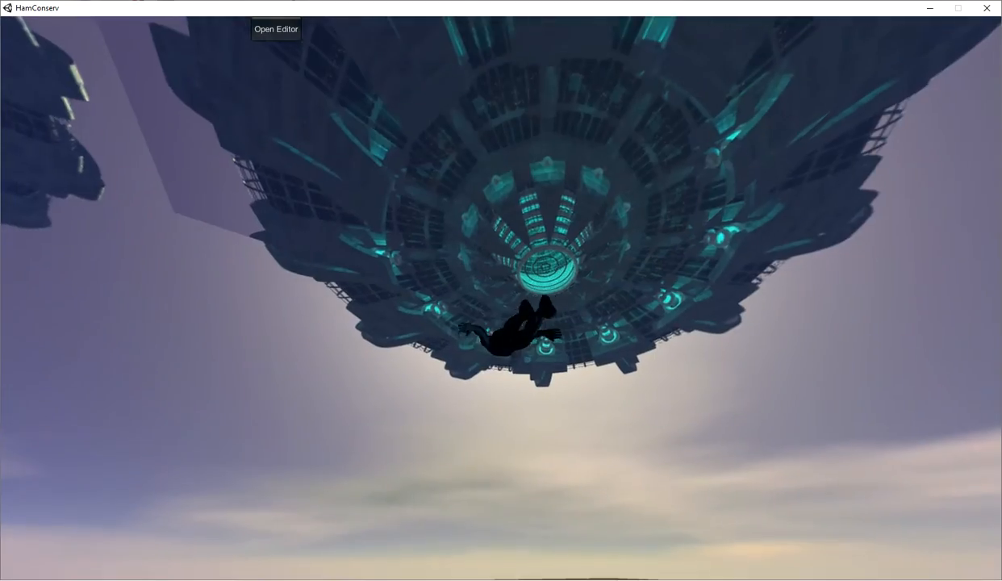
{"action": "key", "text": "space"}
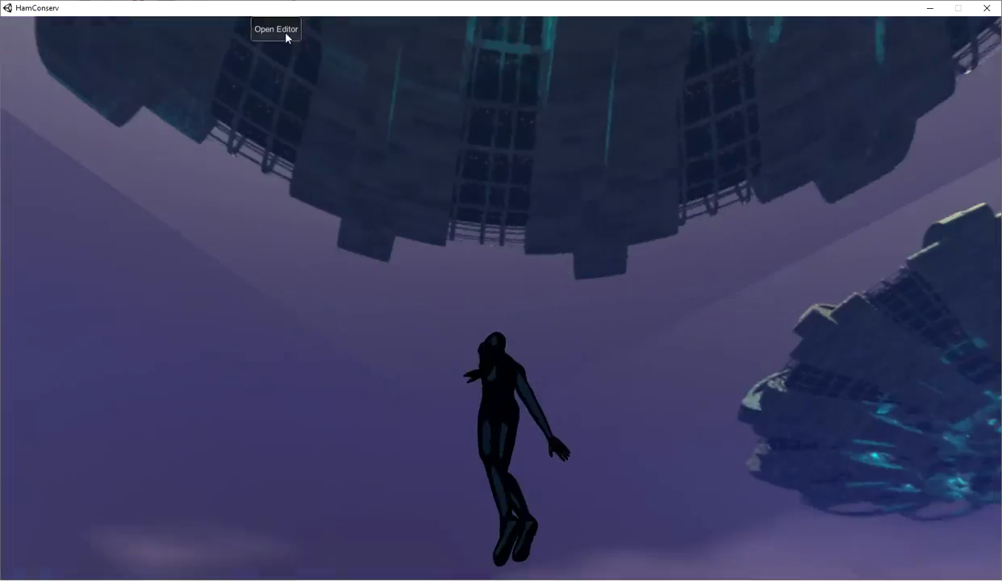
{"action": "left_click", "coordinate": [276, 30]}
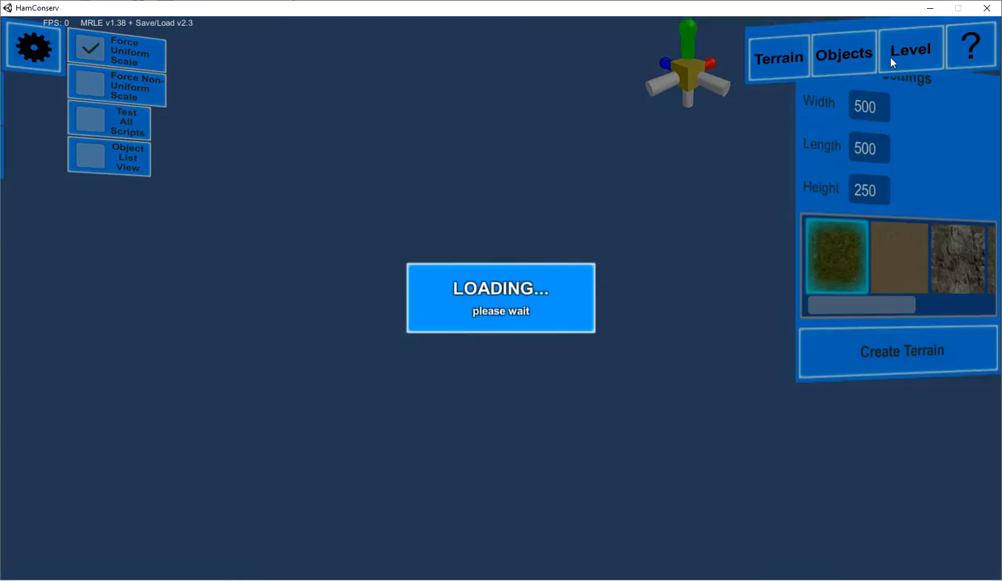
Browse the list of saved levels, close it without loading one, and show the terrain Raise/Lower Height settings.
{"action": "left_click", "coordinate": [893, 62]}
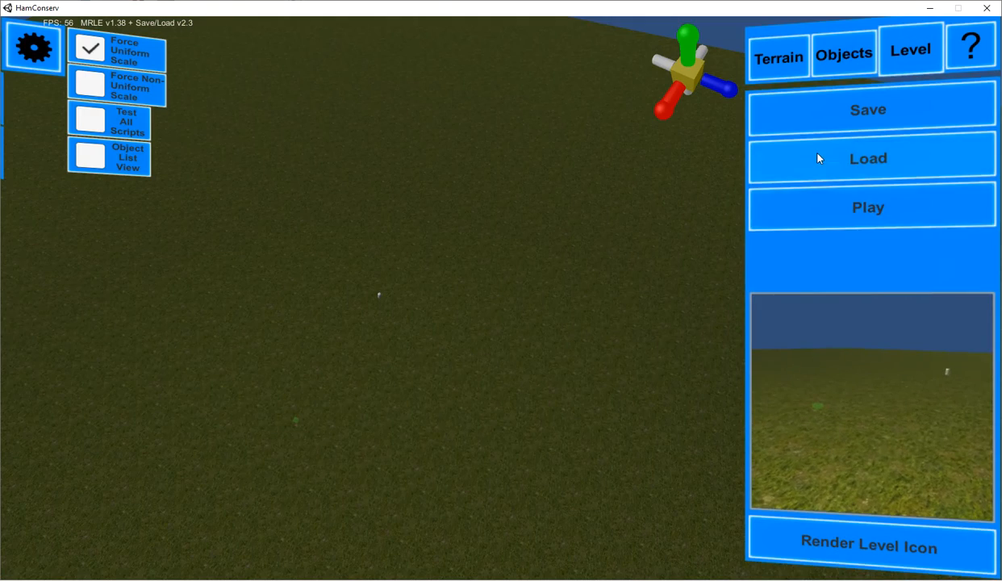
{"action": "left_click", "coordinate": [823, 167]}
{"action": "left_click_drag", "start_coordinate": [613, 280], "coordinate": [651, 180]}
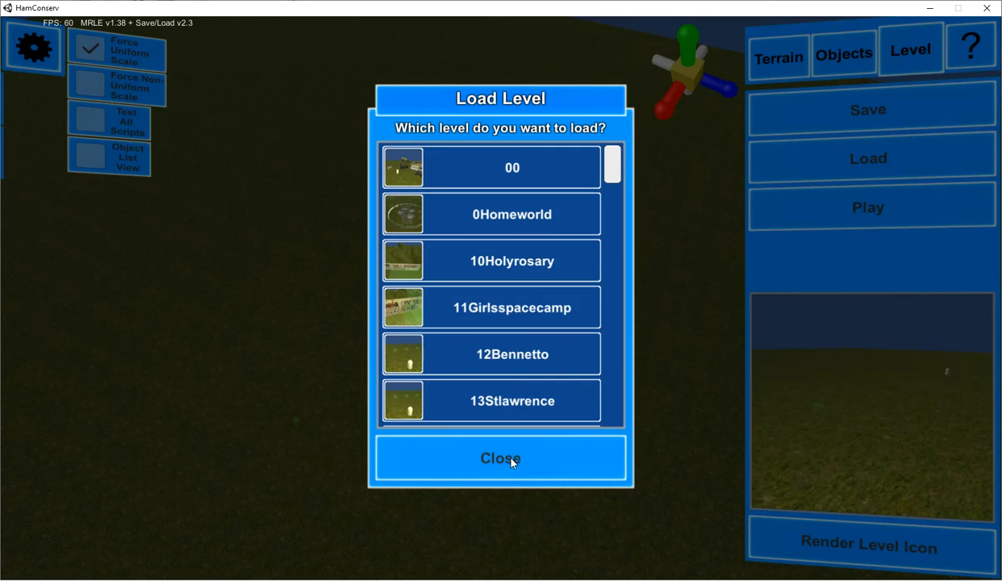
{"action": "left_click", "coordinate": [511, 456]}
{"action": "left_click", "coordinate": [787, 63]}
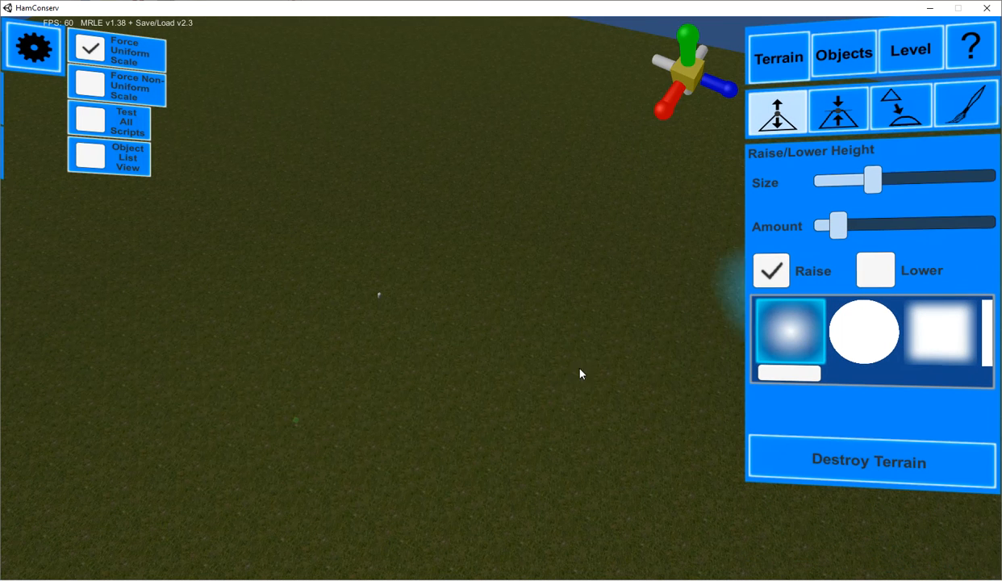